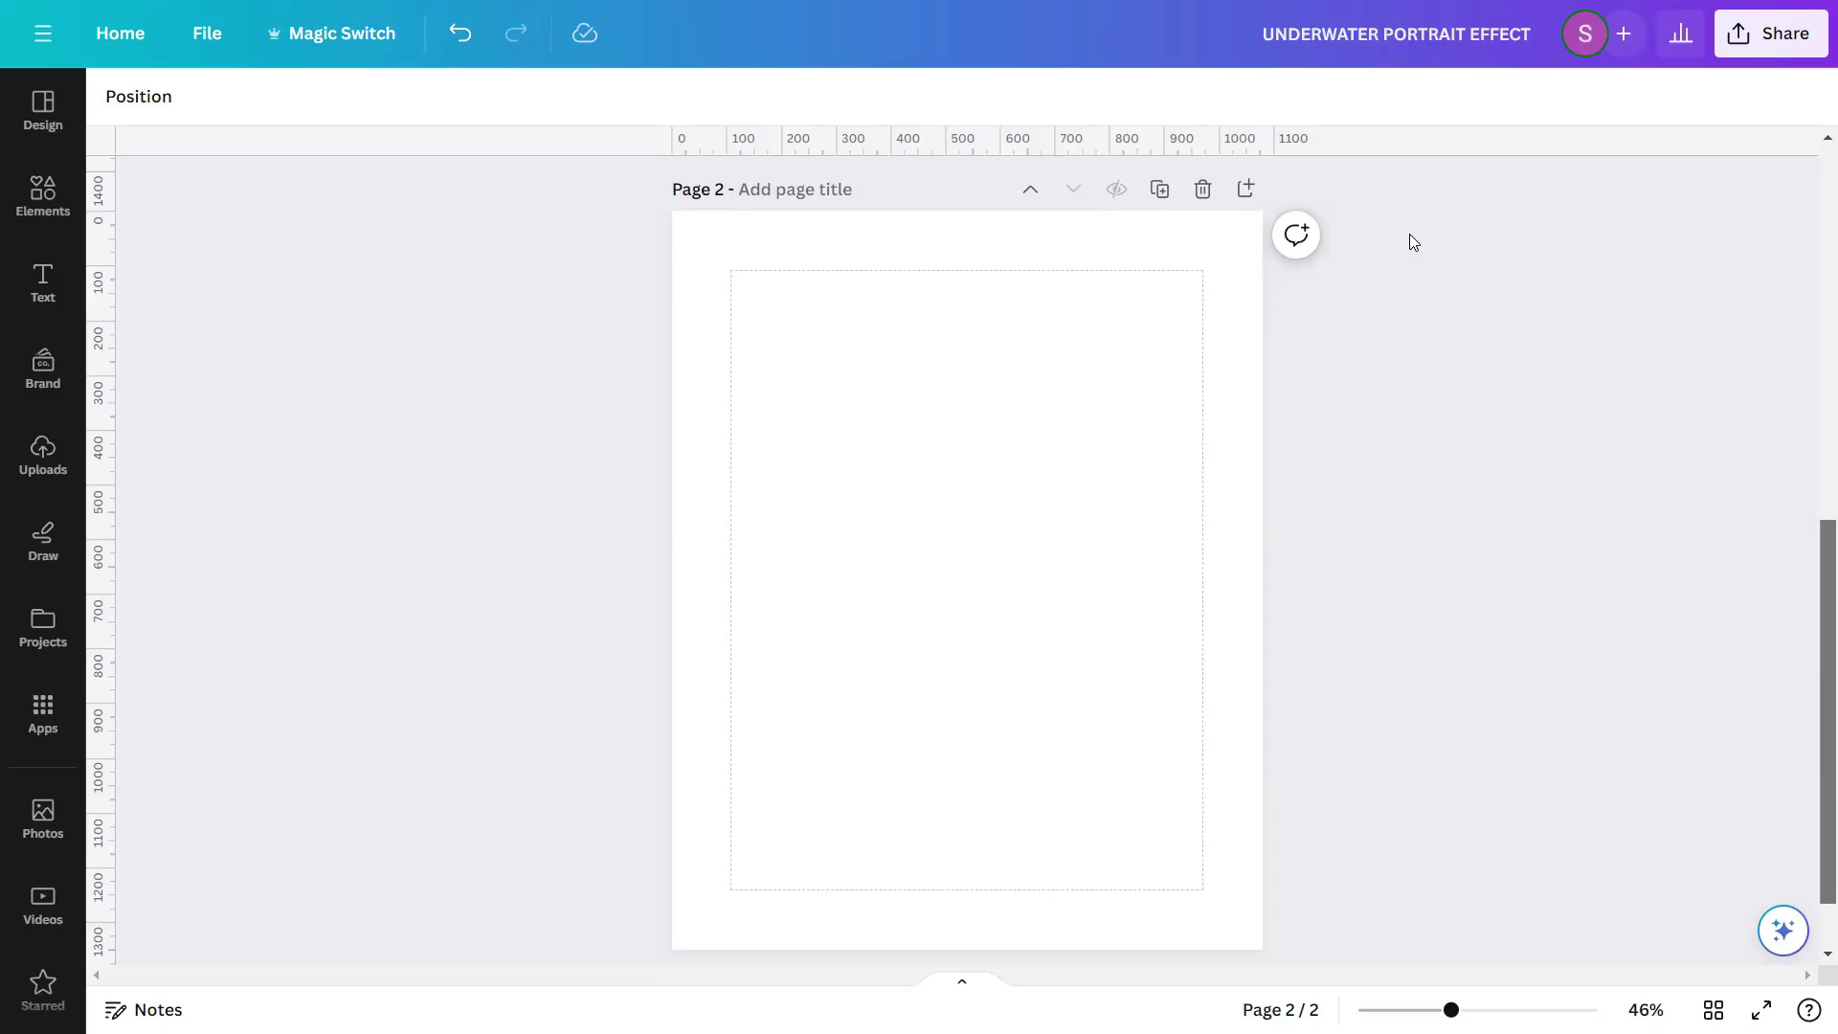
- Add the uploaded portrait of the blonde woman from Uploads to Page 2
click(38, 471)
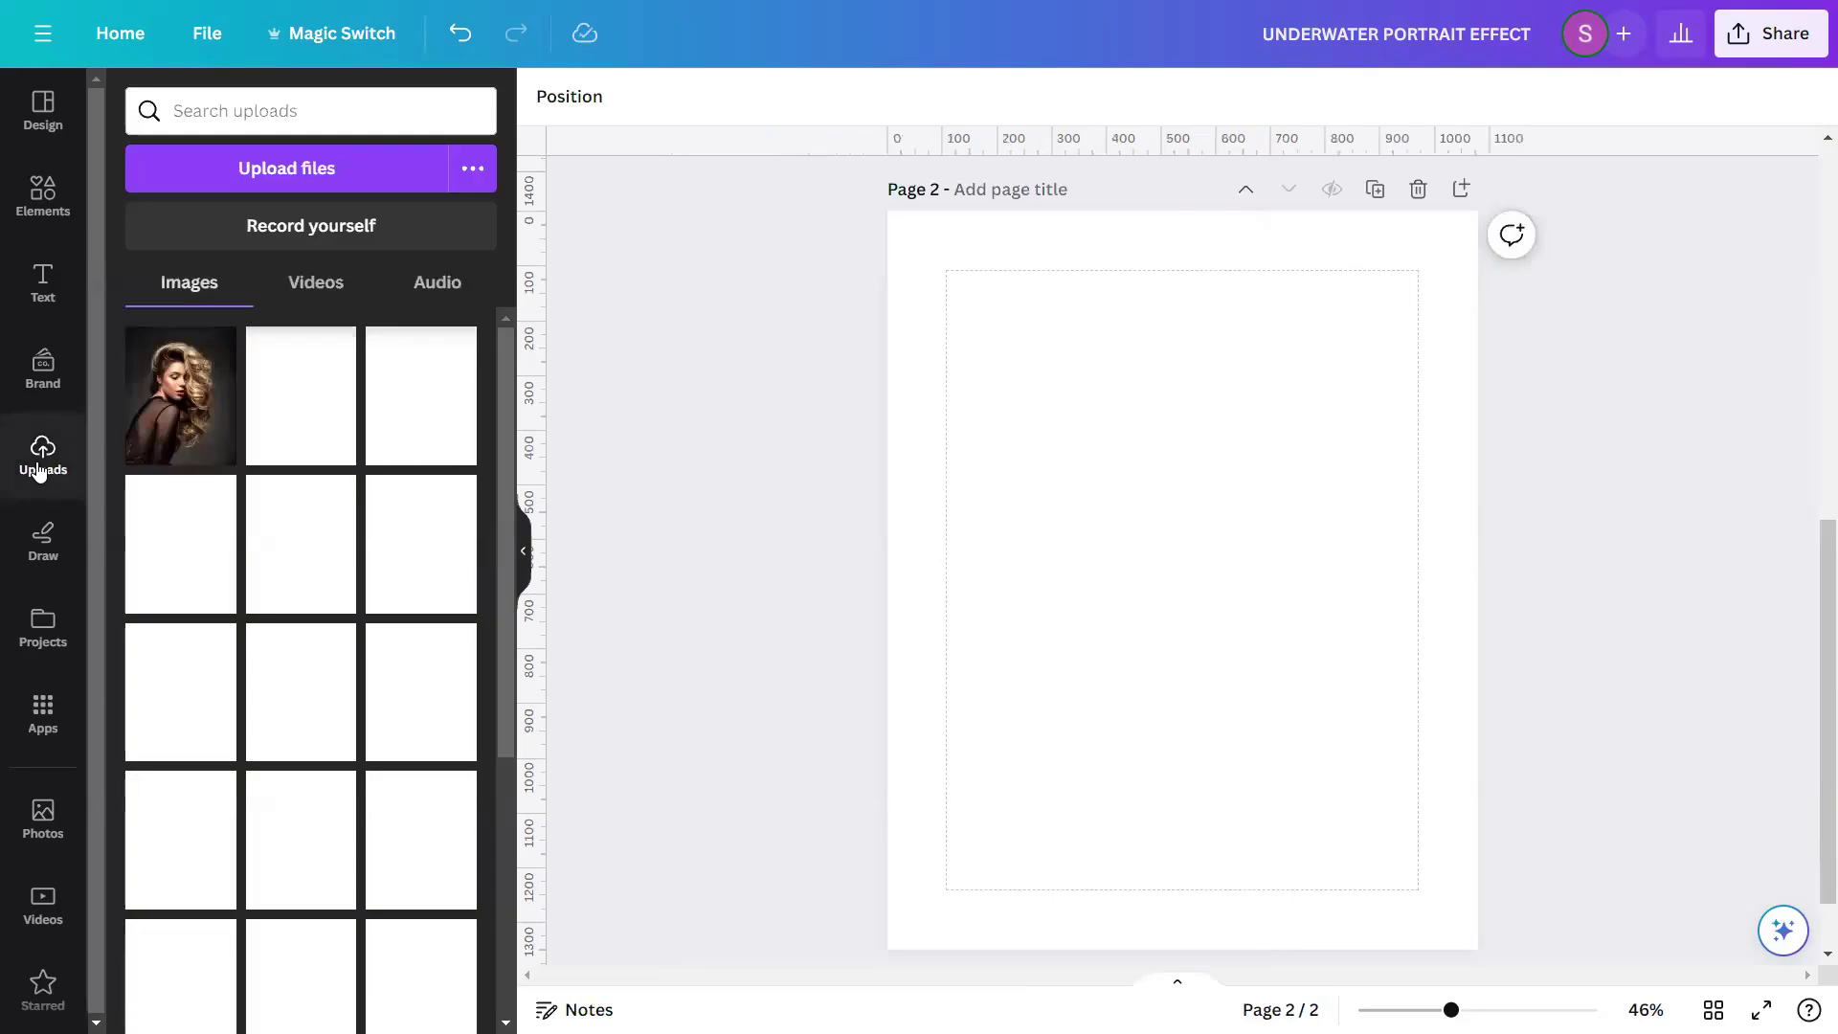
click(183, 384)
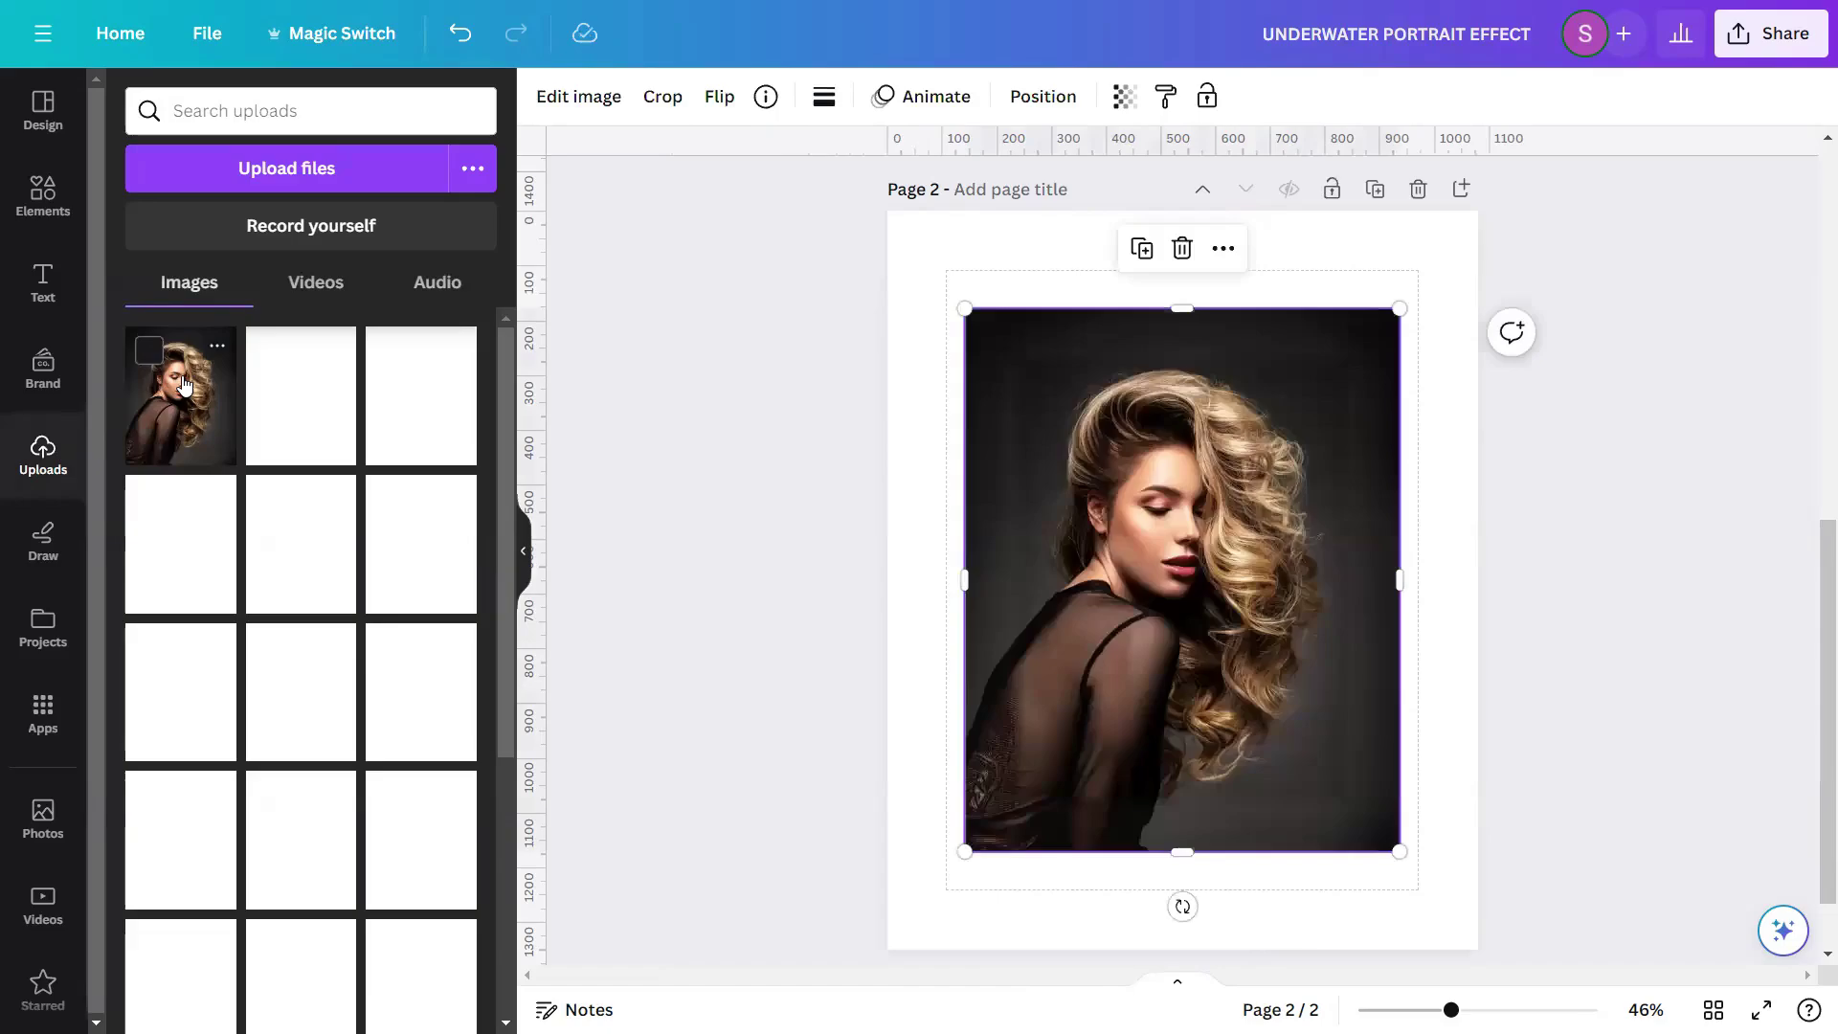
click(524, 550)
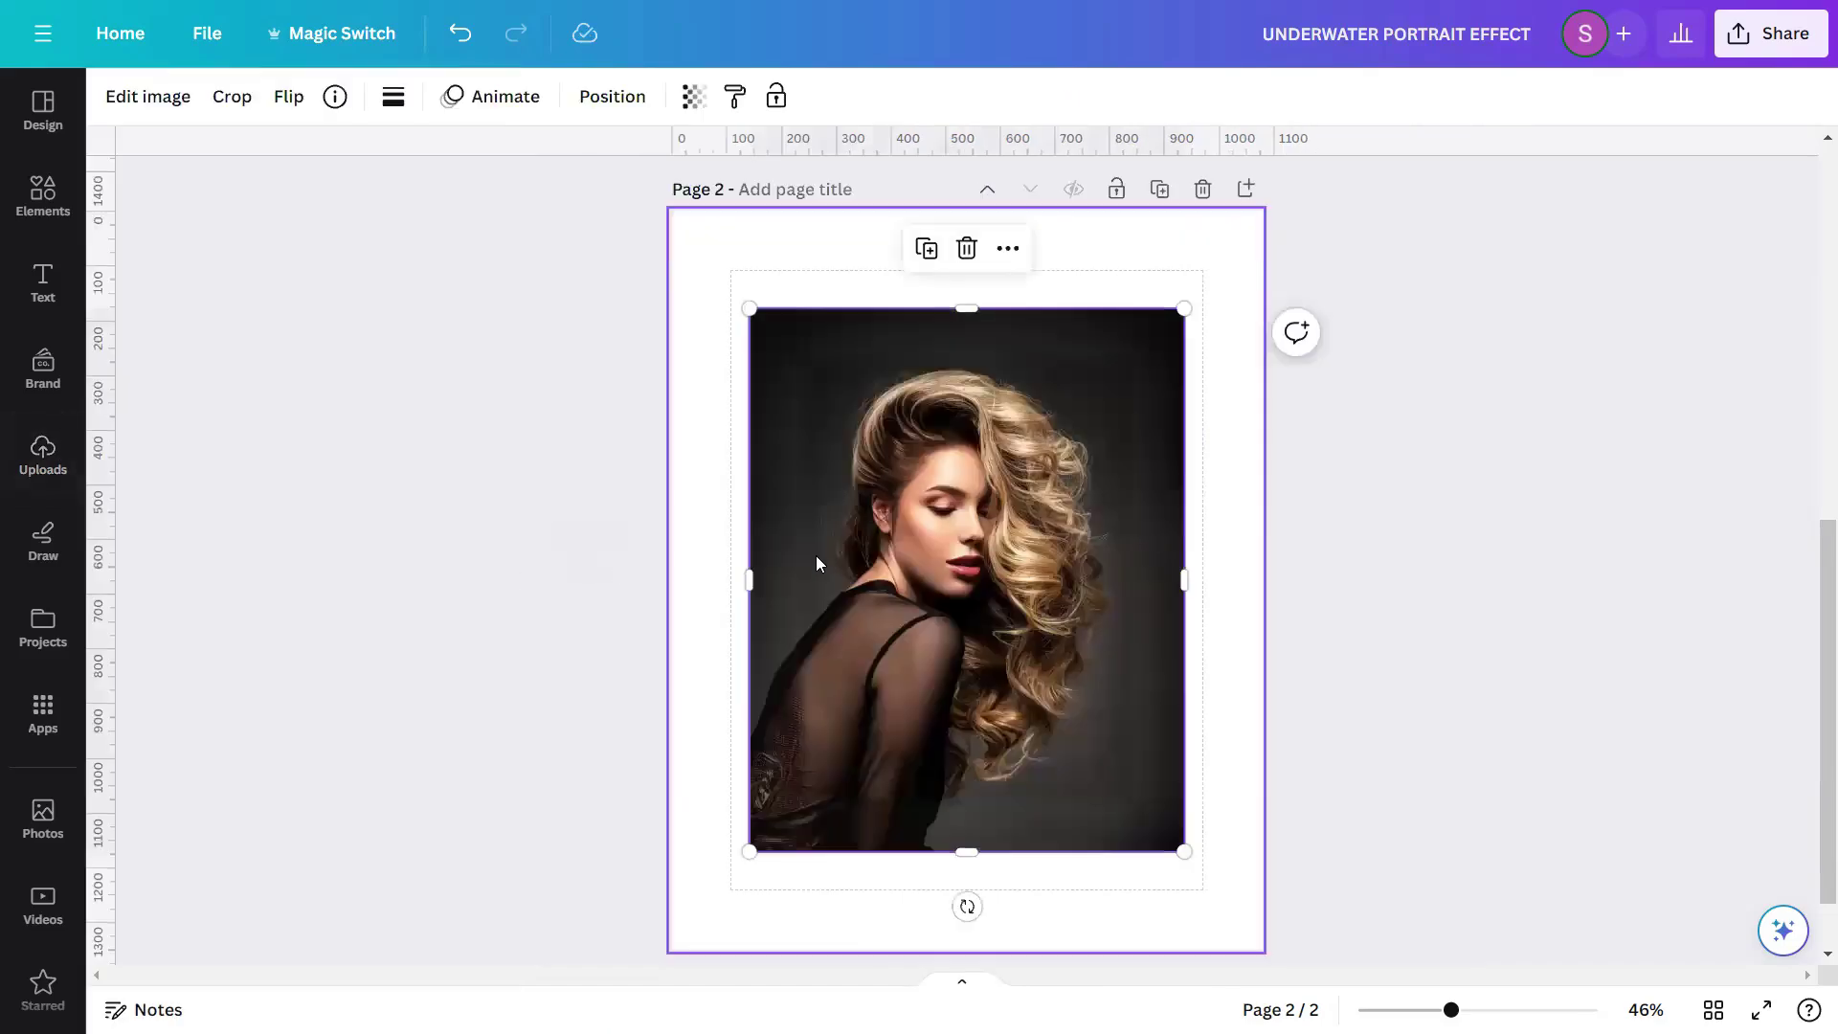
click(1369, 564)
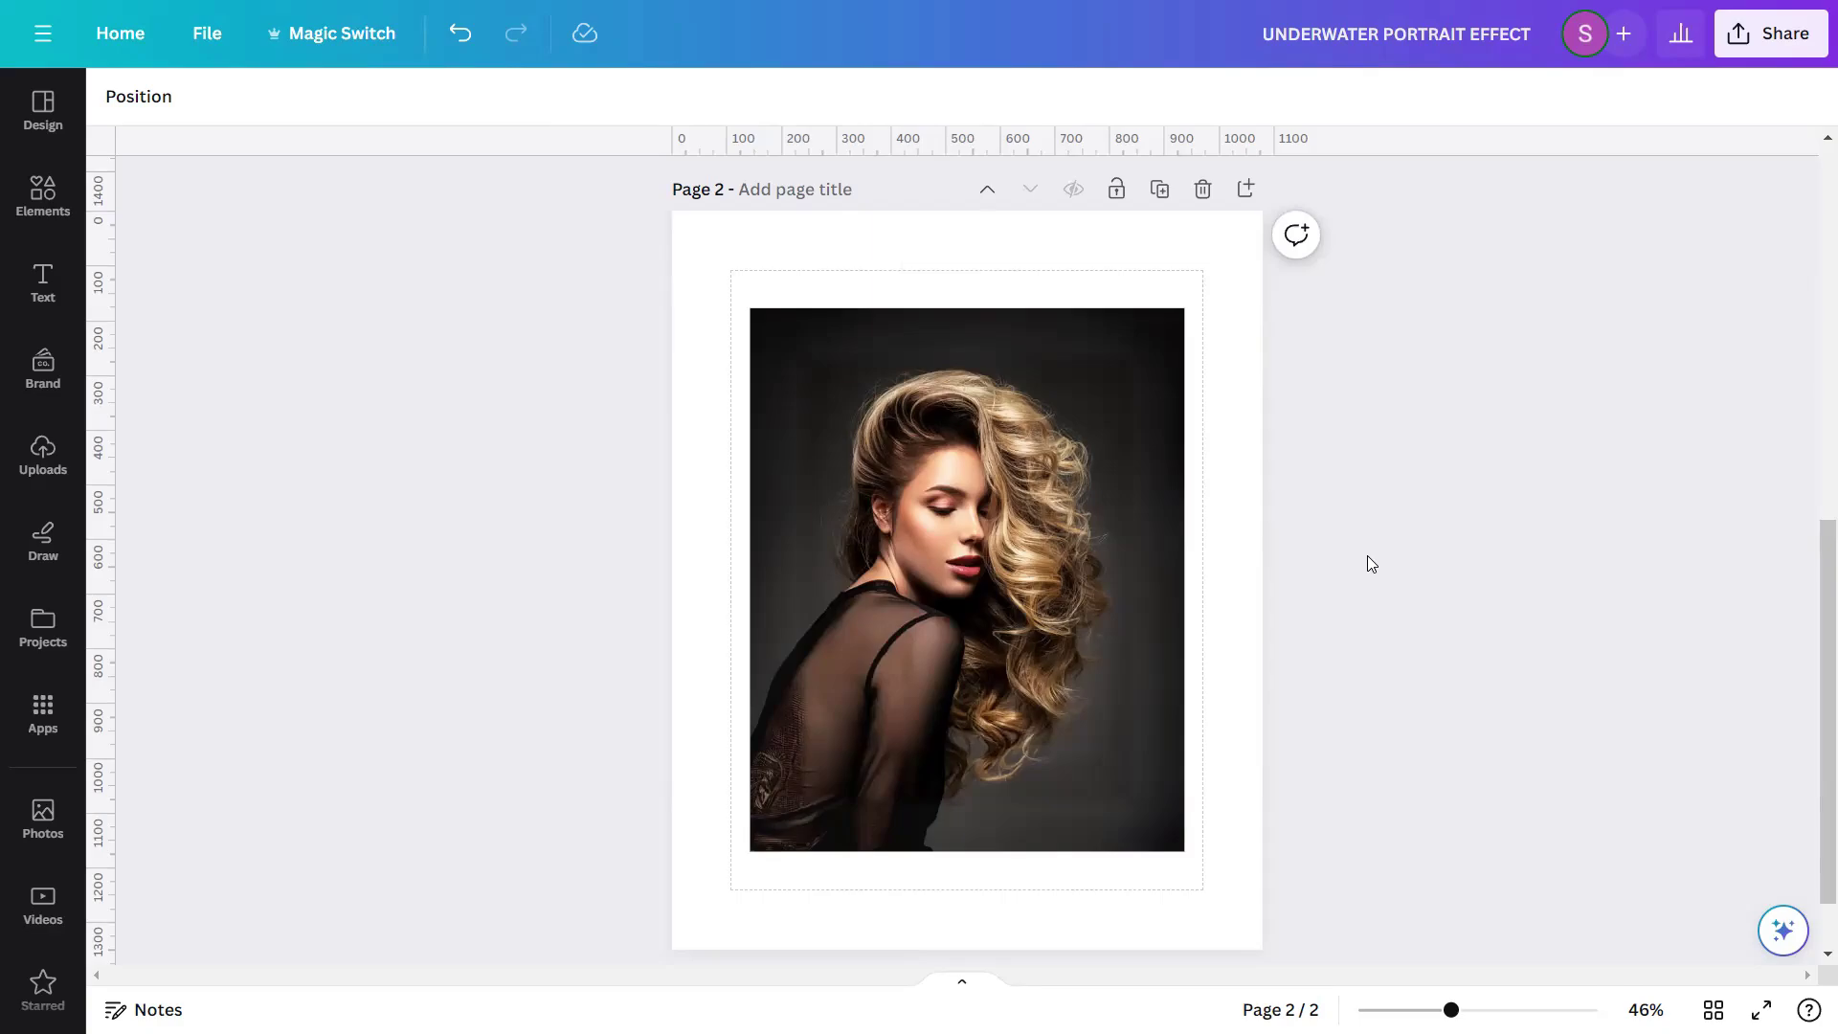
- Set the blonde woman portrait as Page 2's background image and select it
click(1063, 563)
right_click(1063, 563)
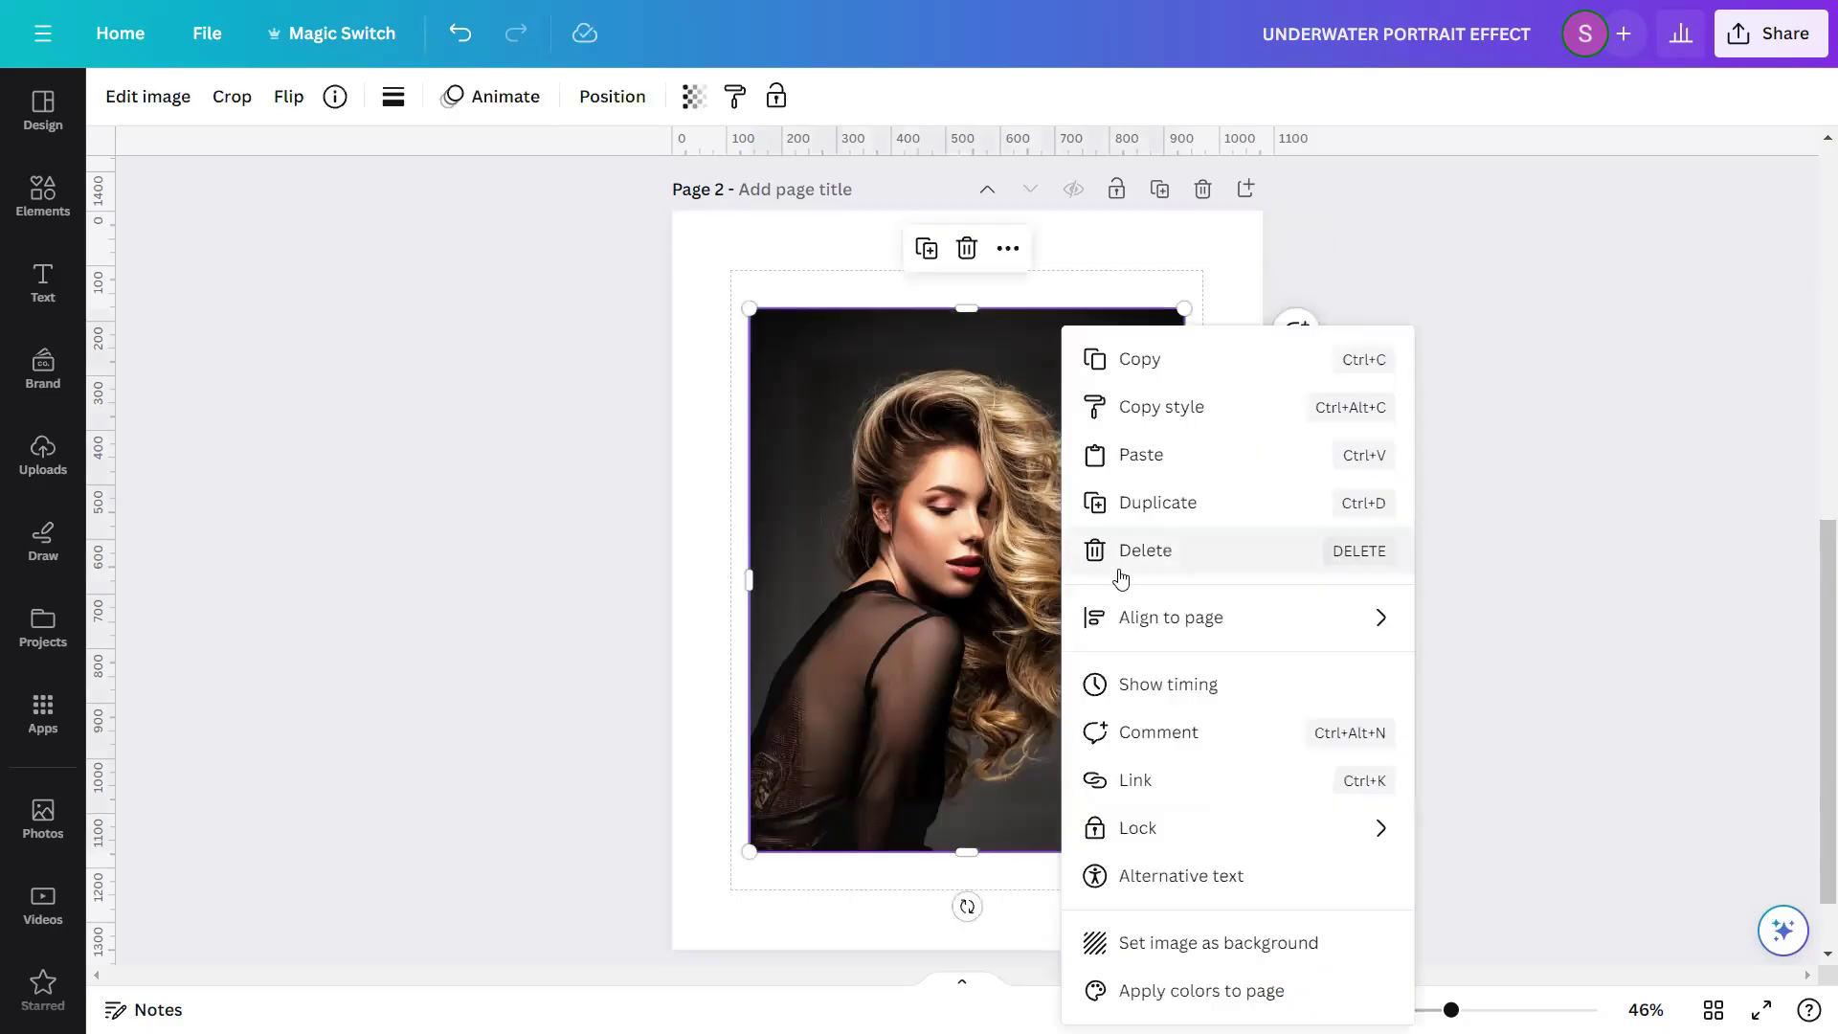
click(1140, 944)
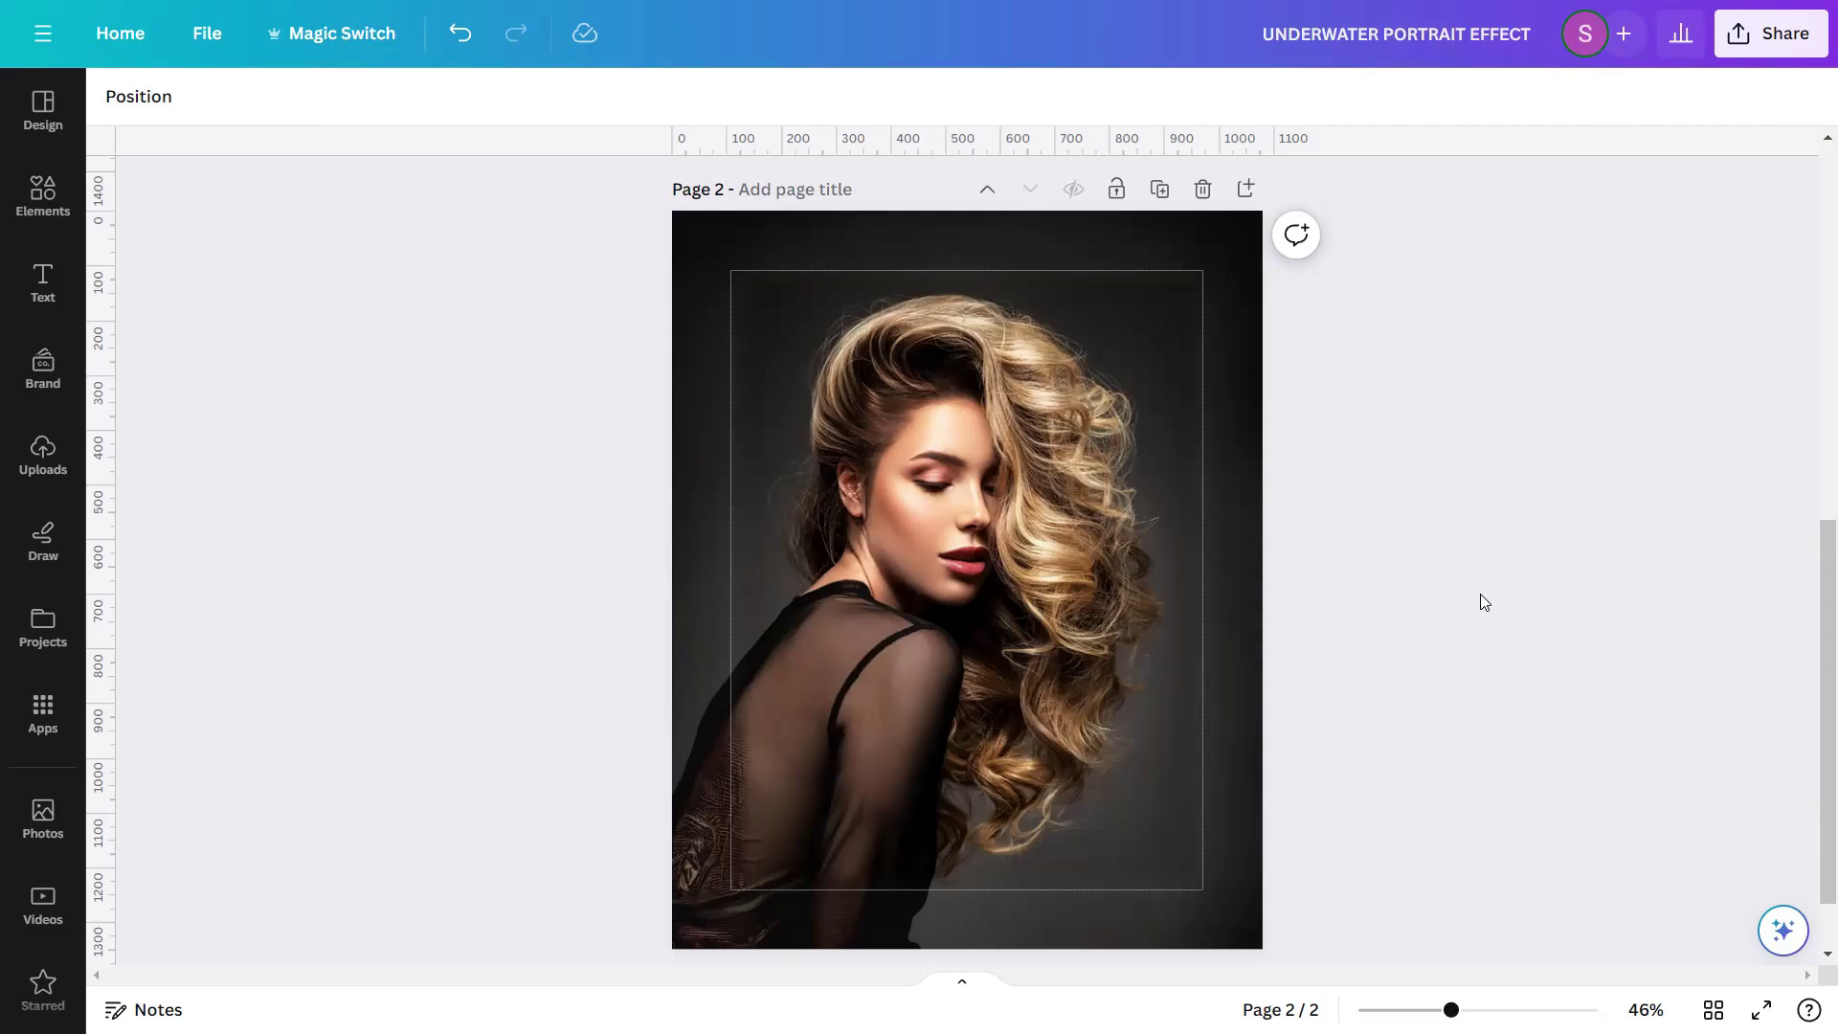
click(1036, 611)
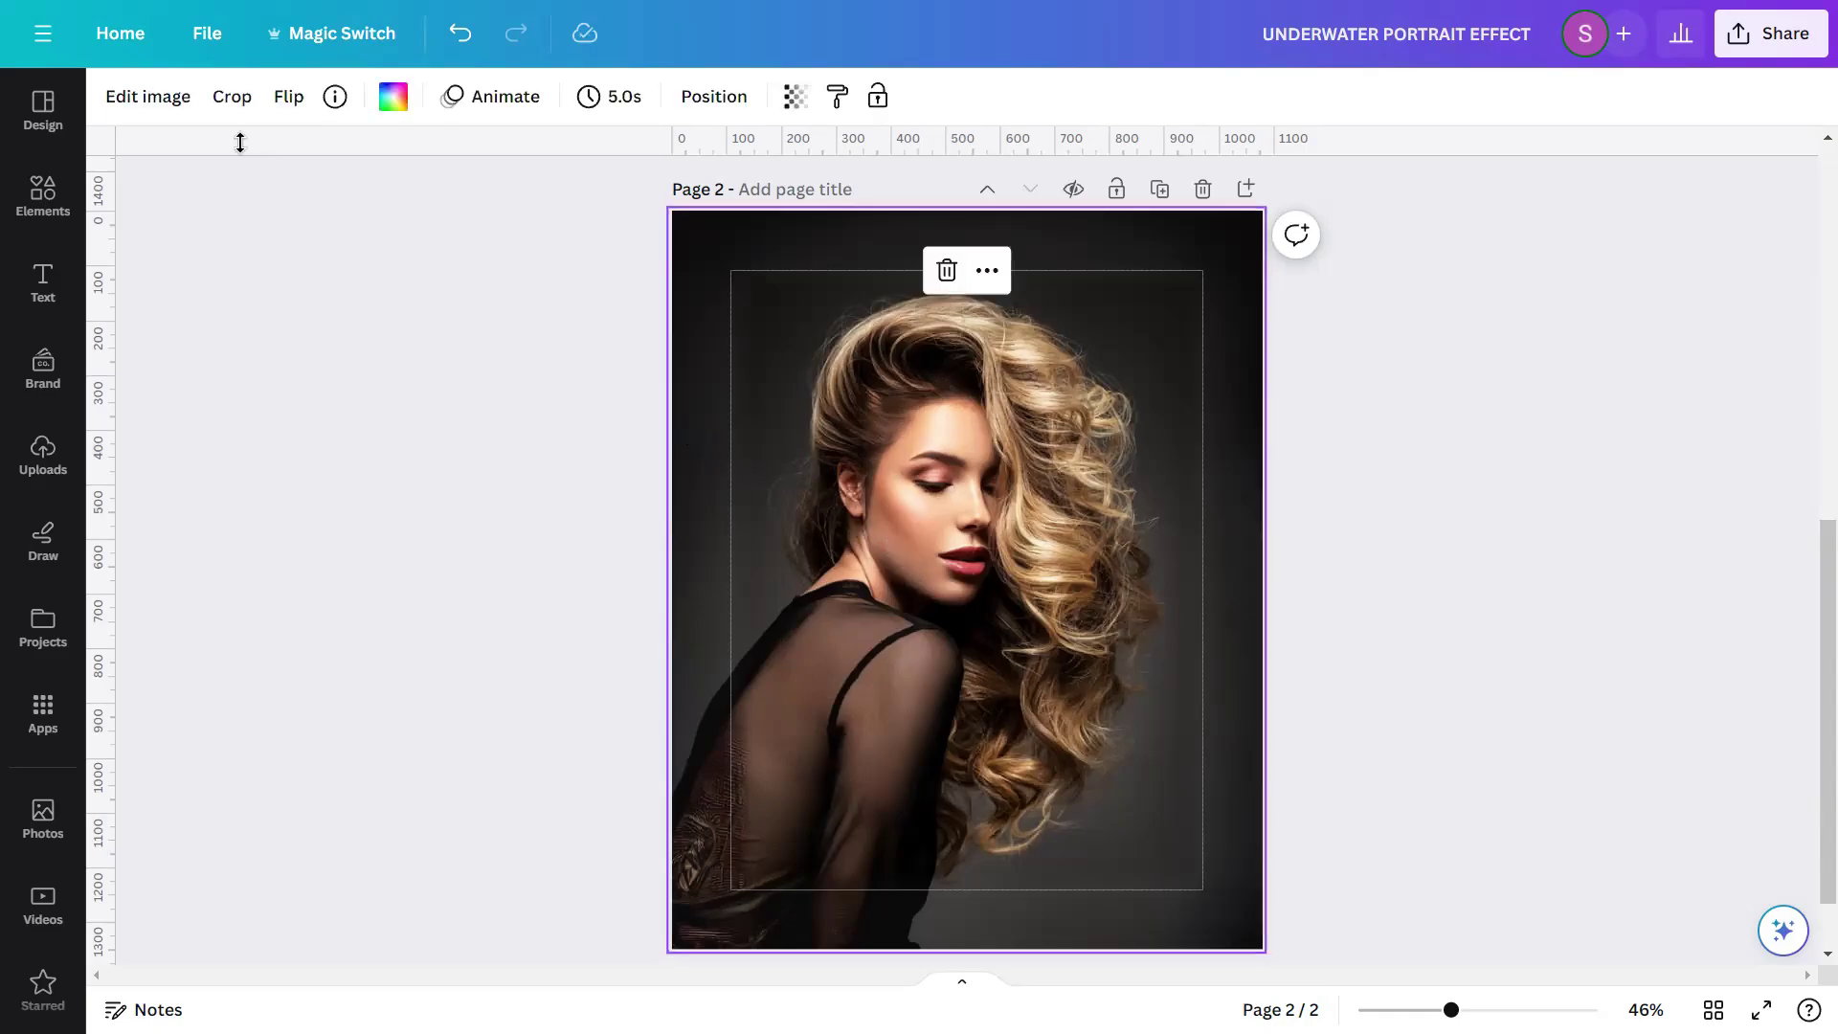
- Apply the Peppermint duotone effect to the background portrait
click(148, 97)
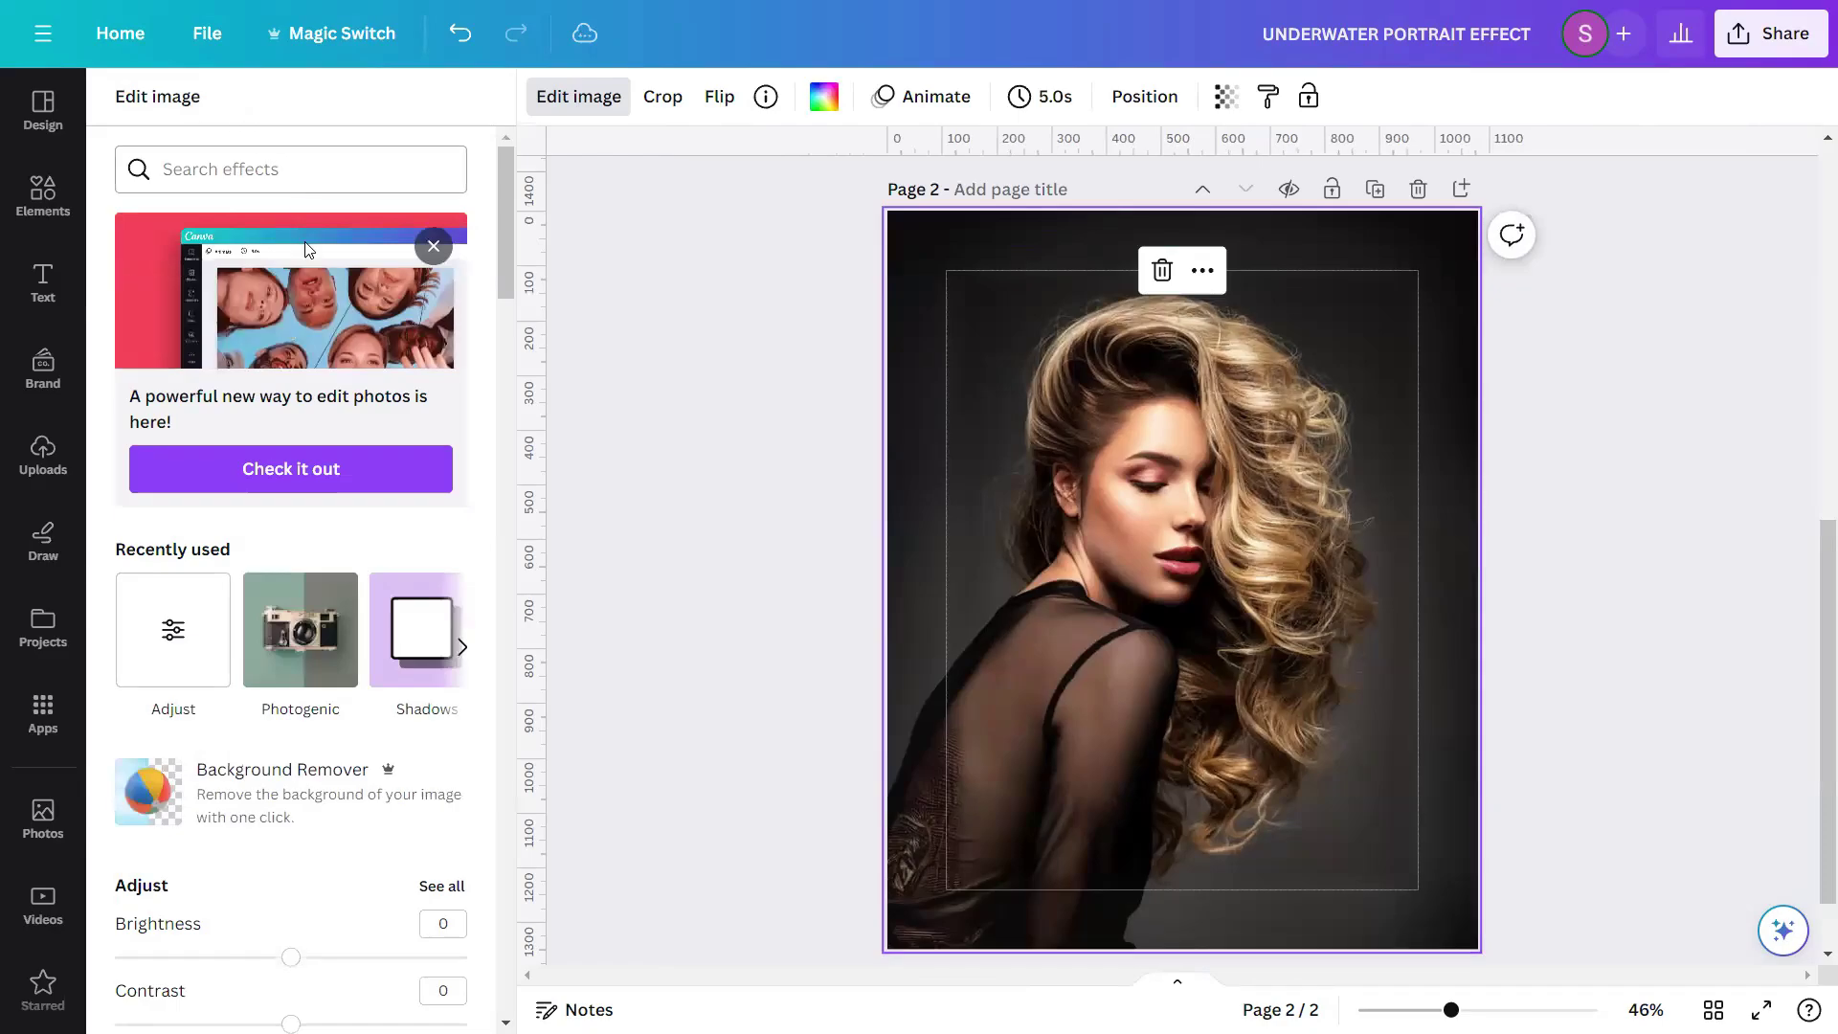
click(301, 487)
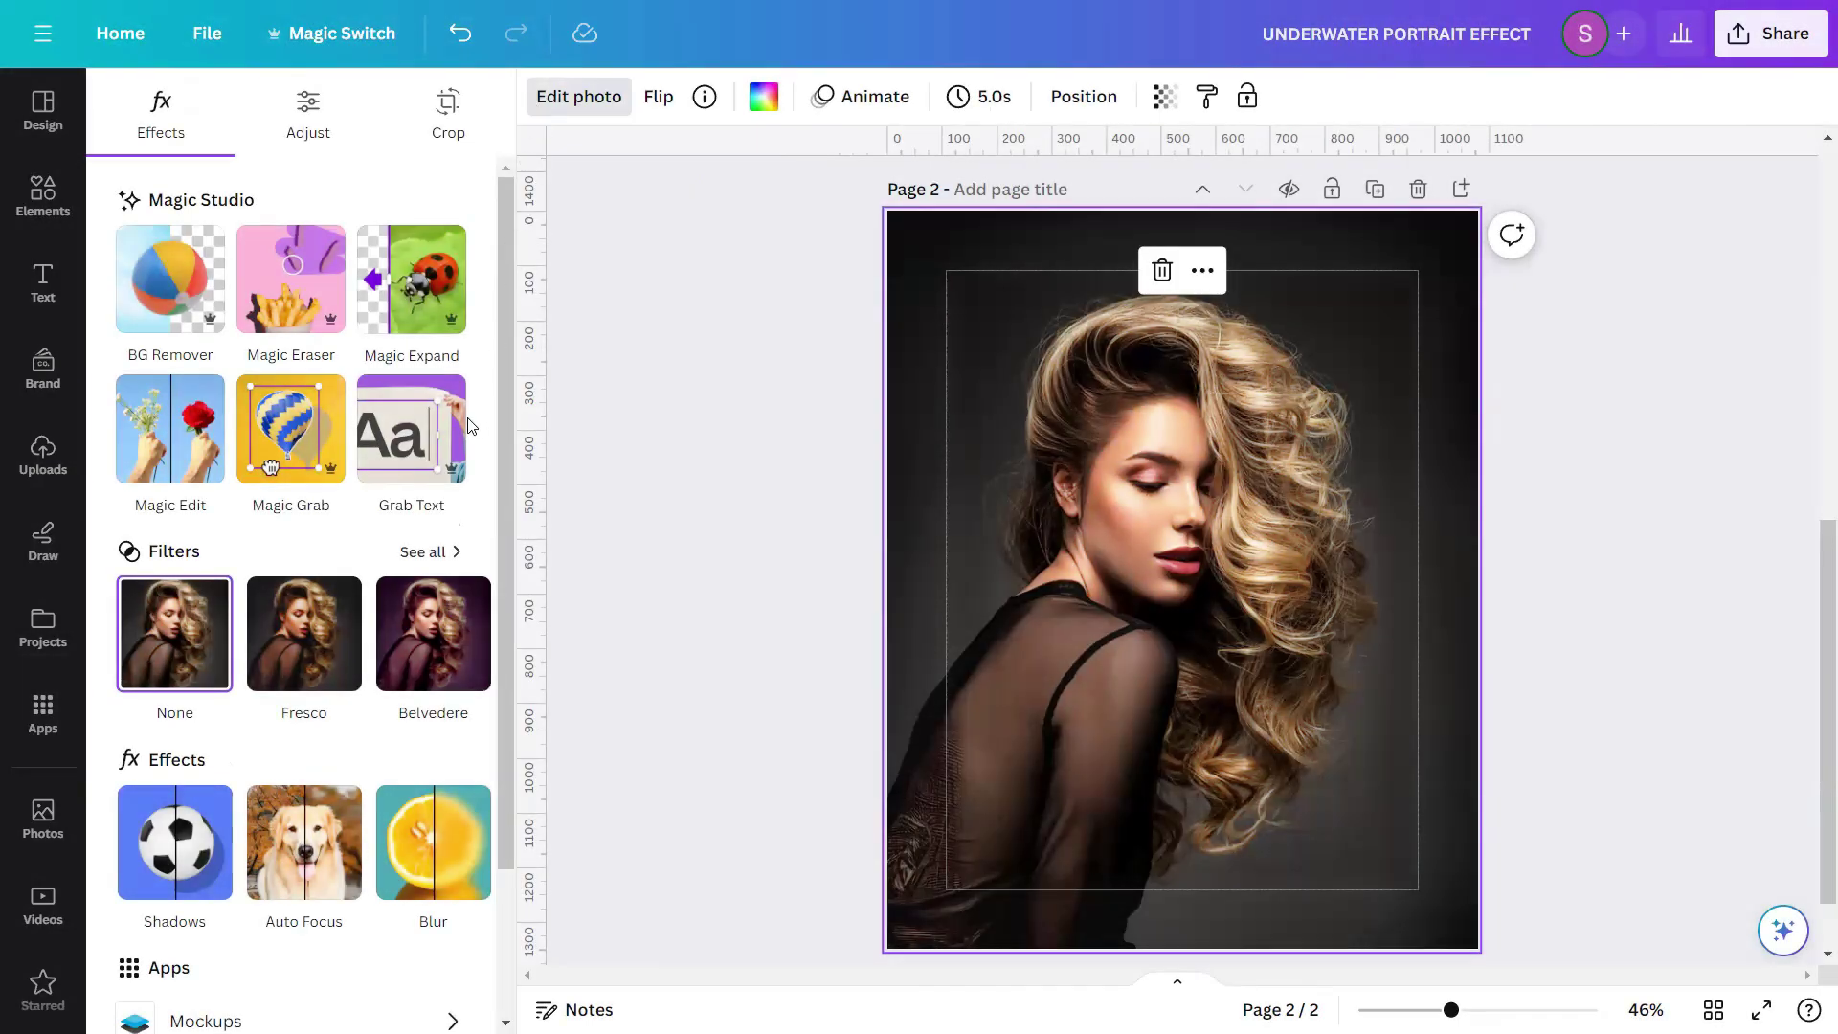
scroll(472, 427, down, 2)
click(460, 663)
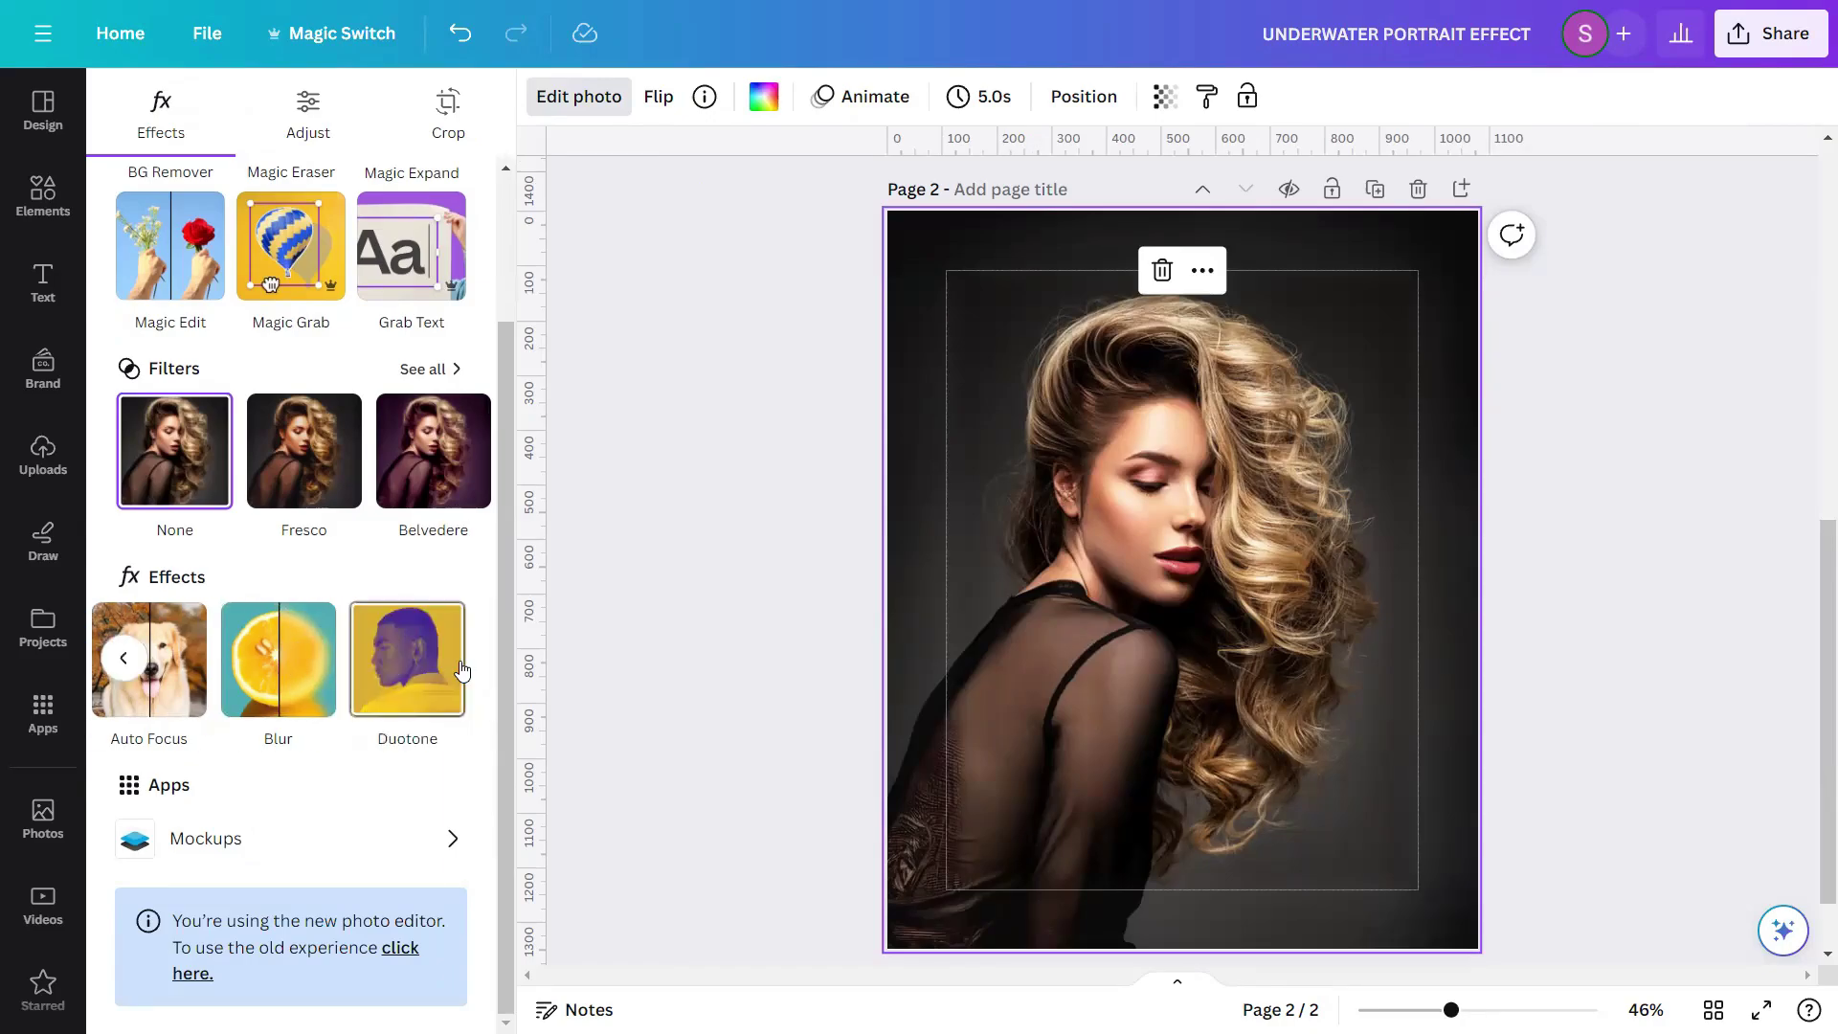
click(388, 668)
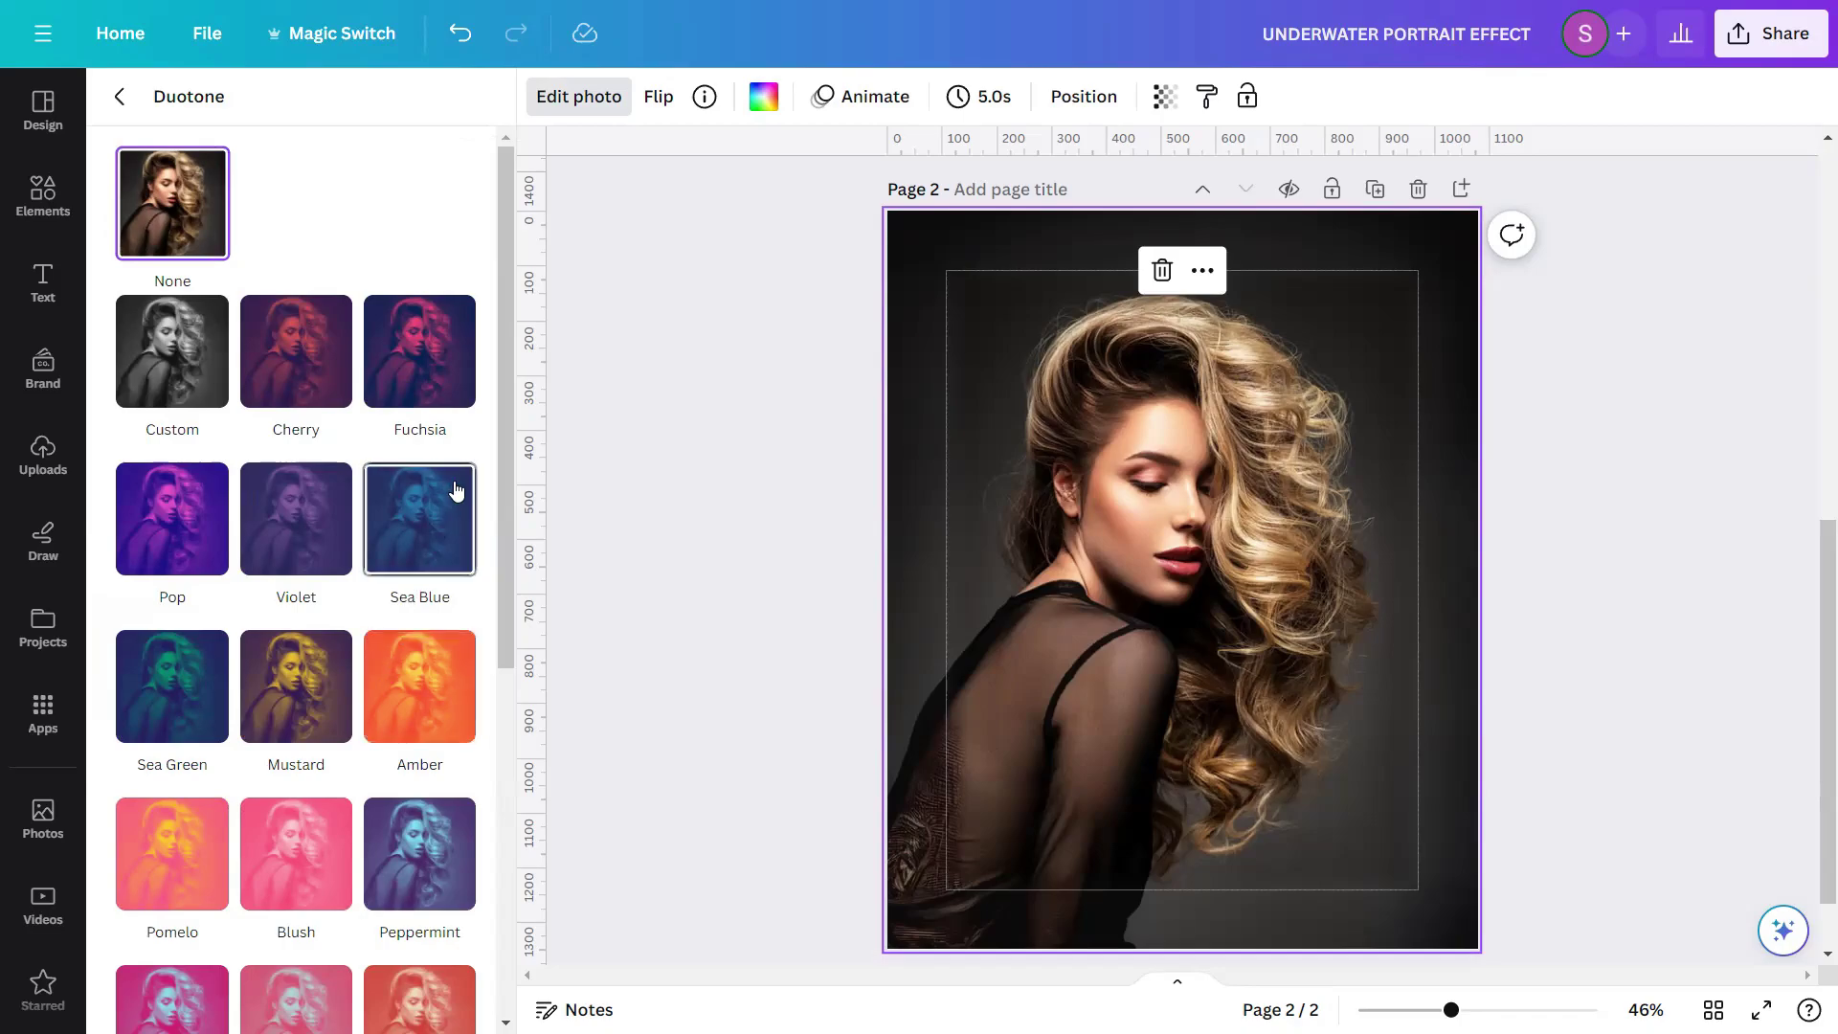
scroll(457, 484, down, 5)
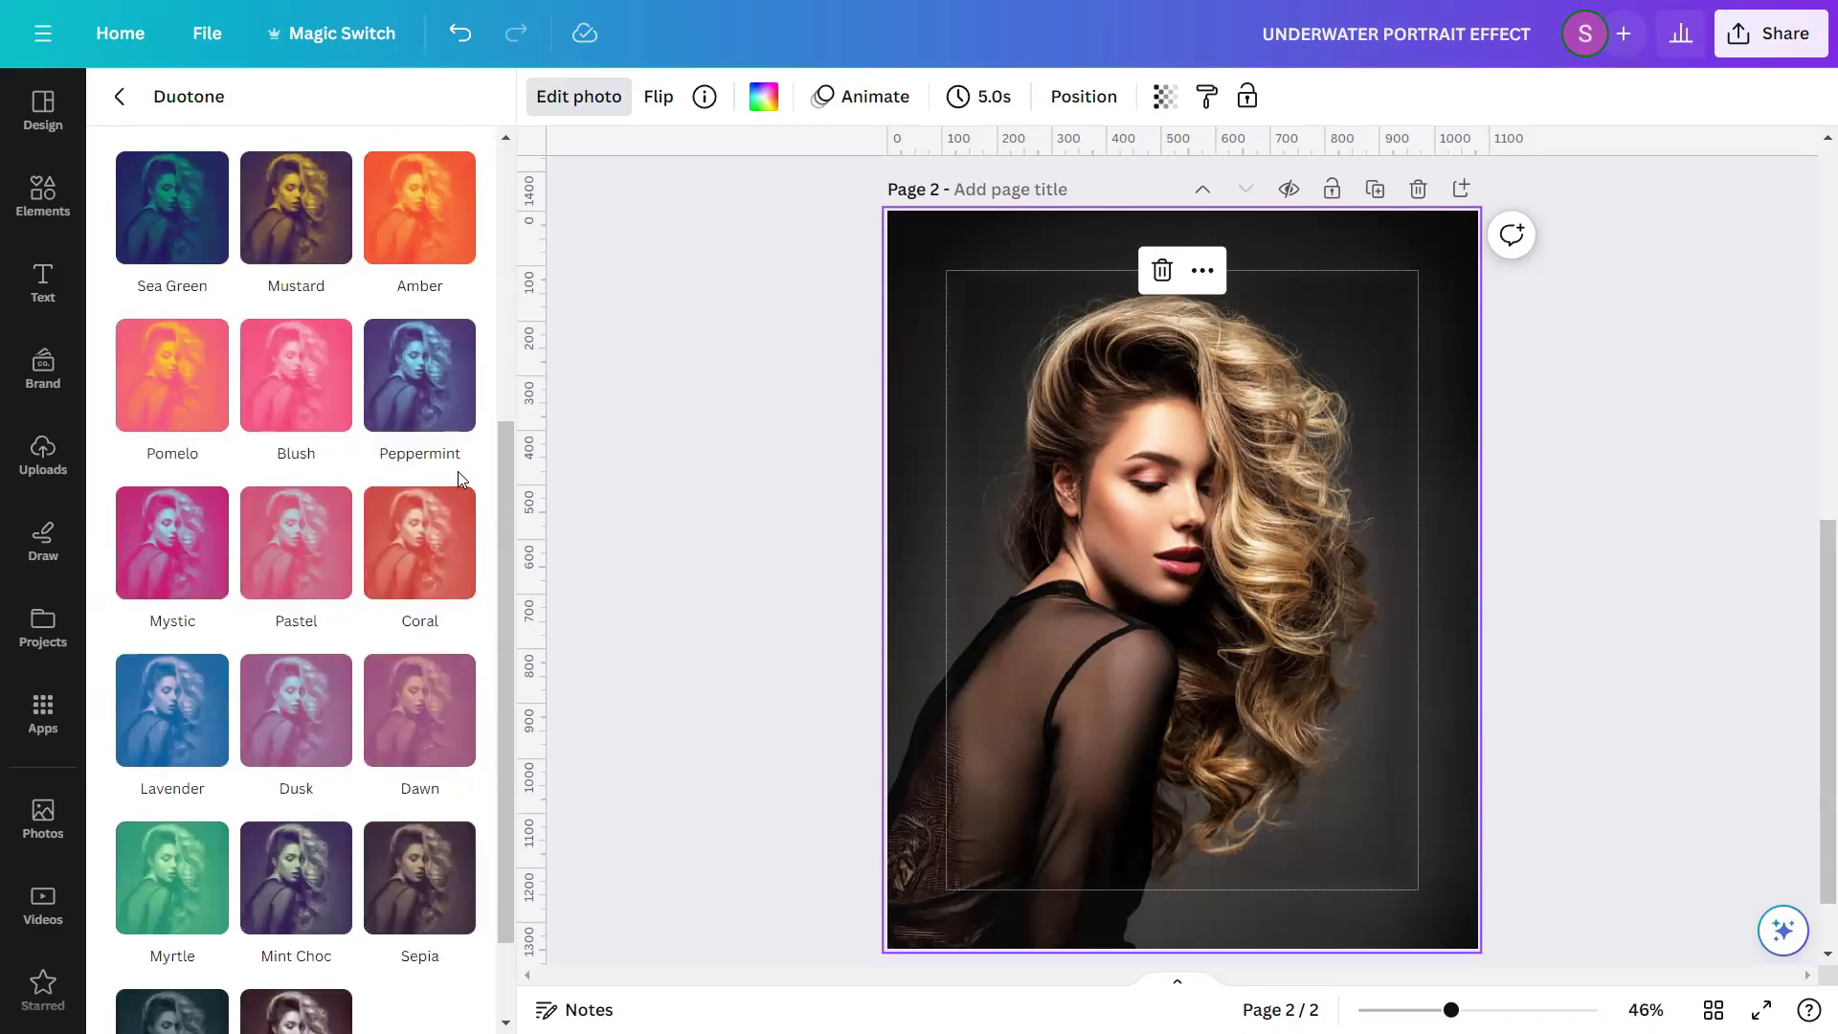
click(419, 400)
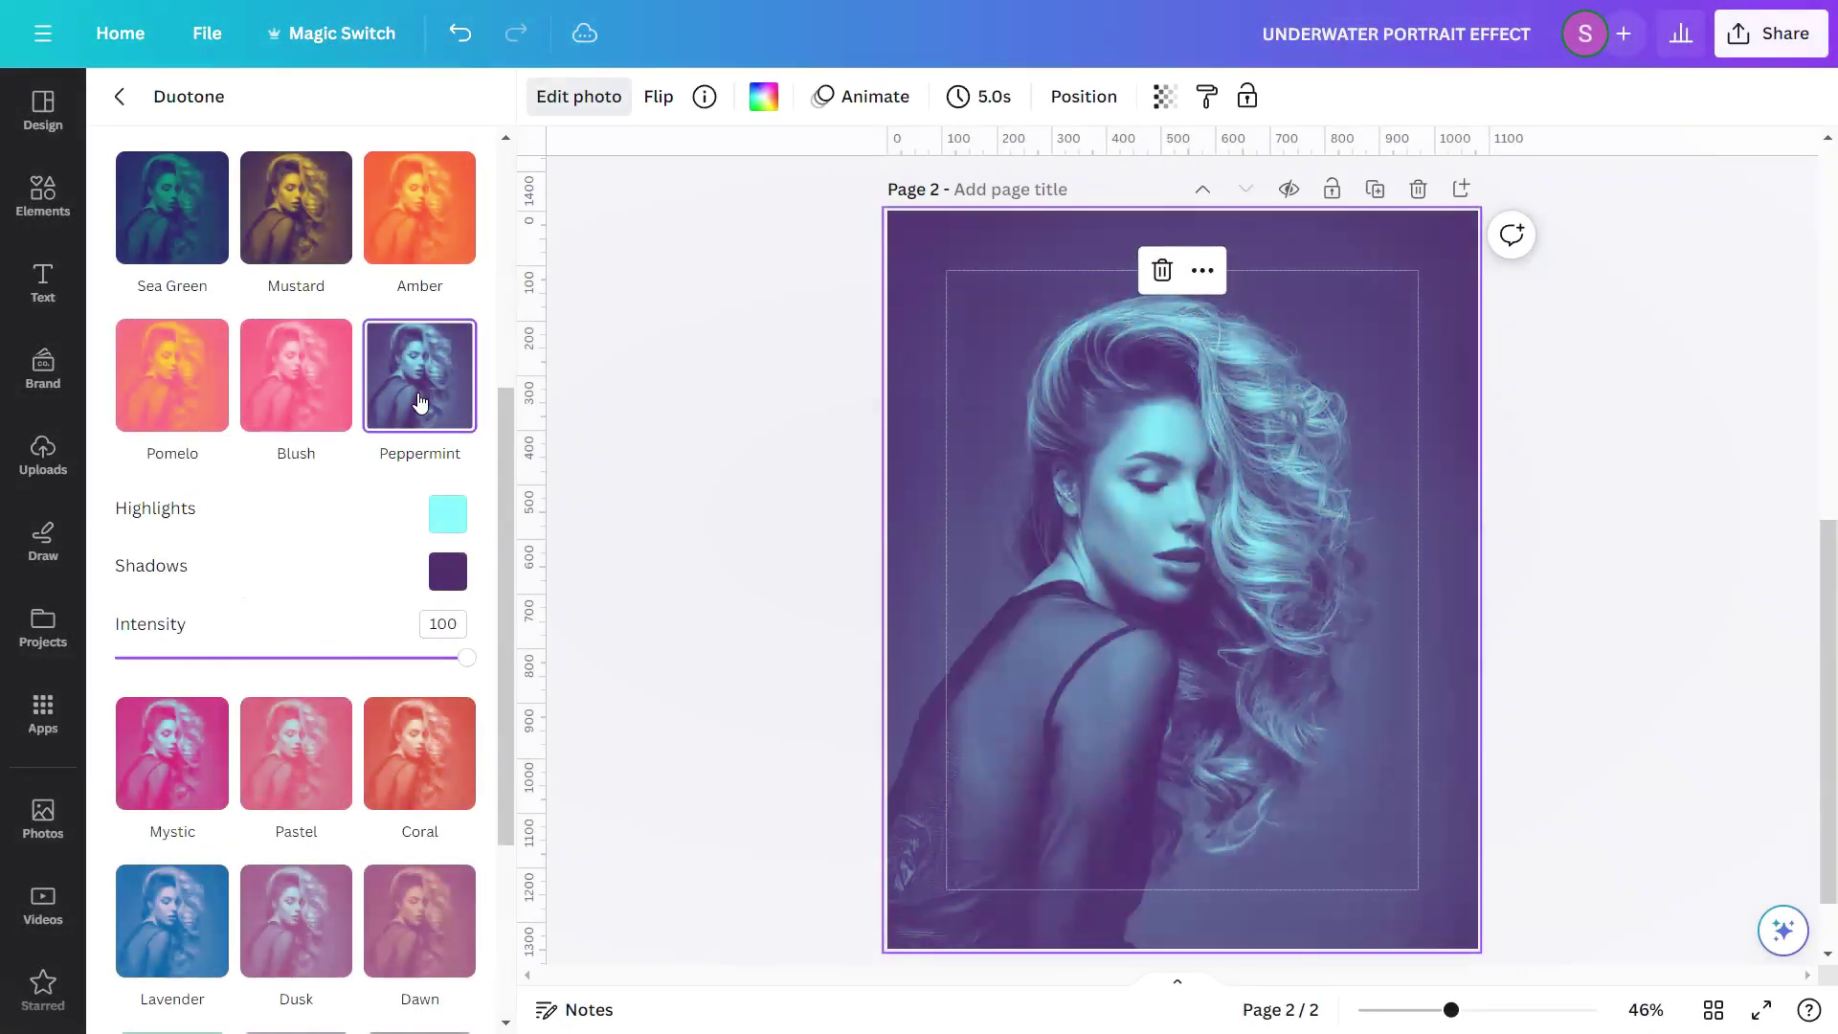
- Leave the photo effects and deselect the duotone portrait
click(119, 96)
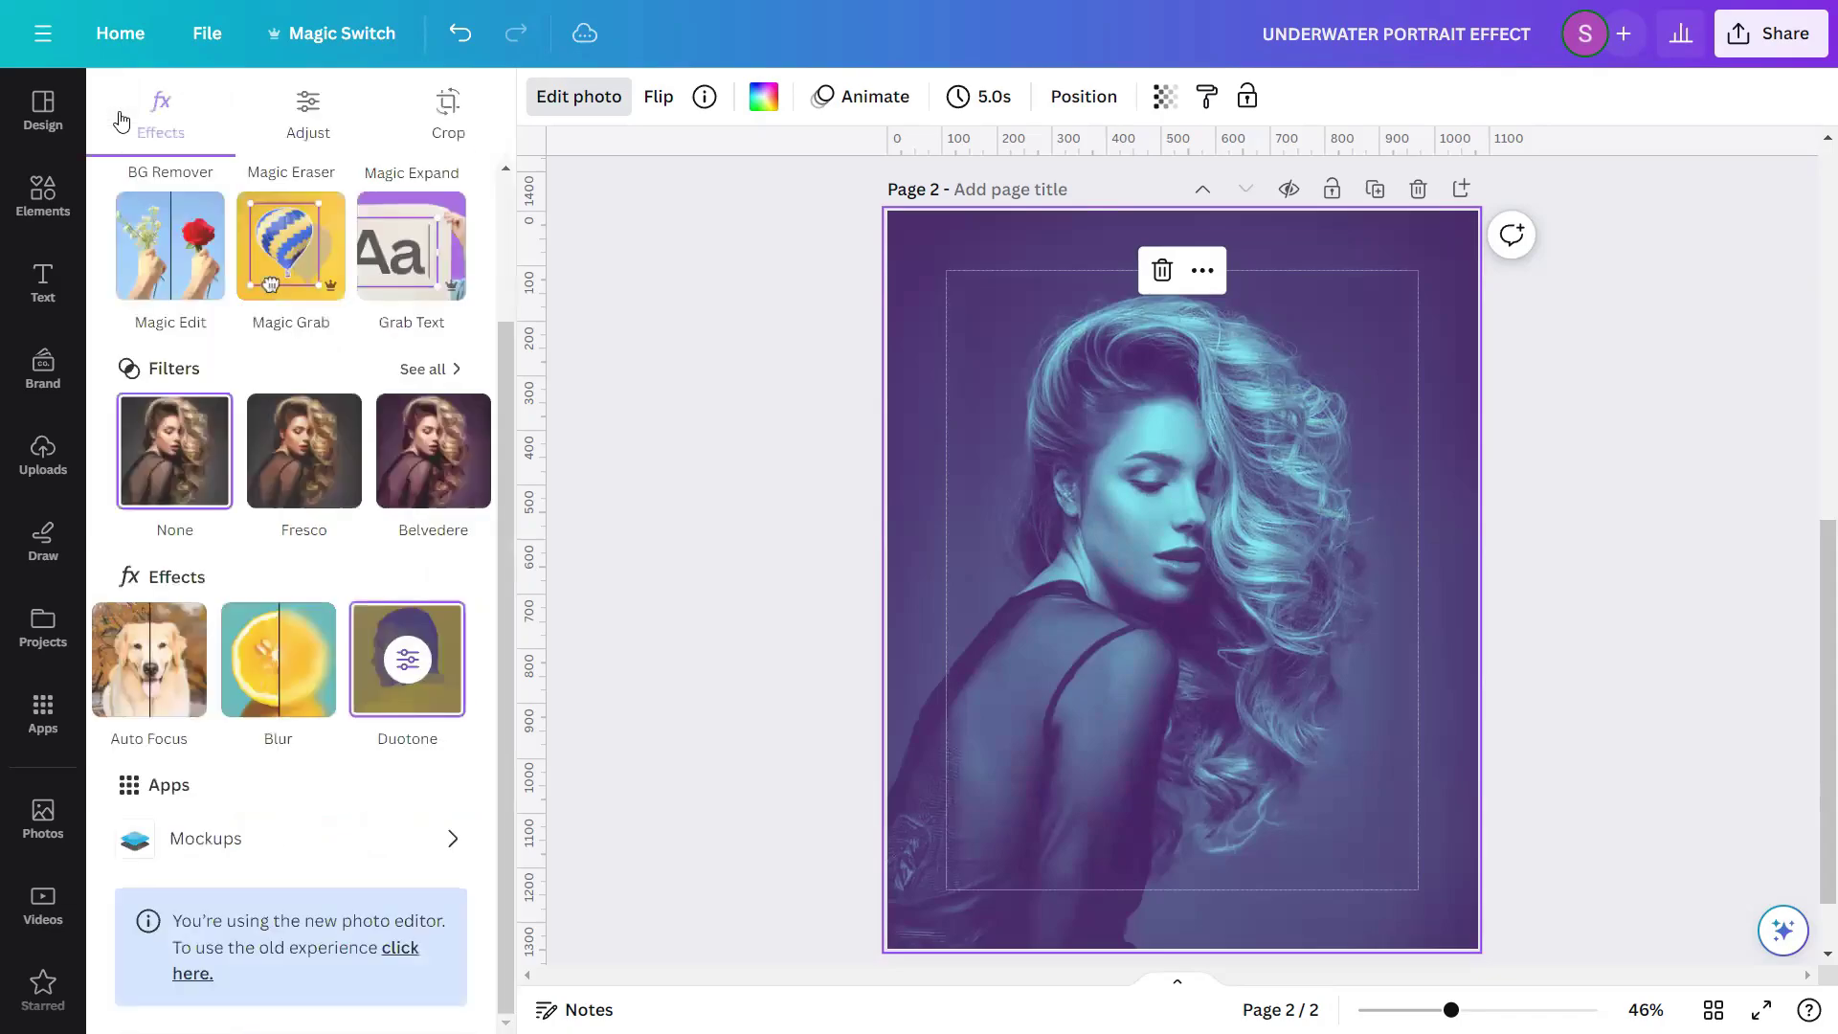
drag(496, 460, 497, 282)
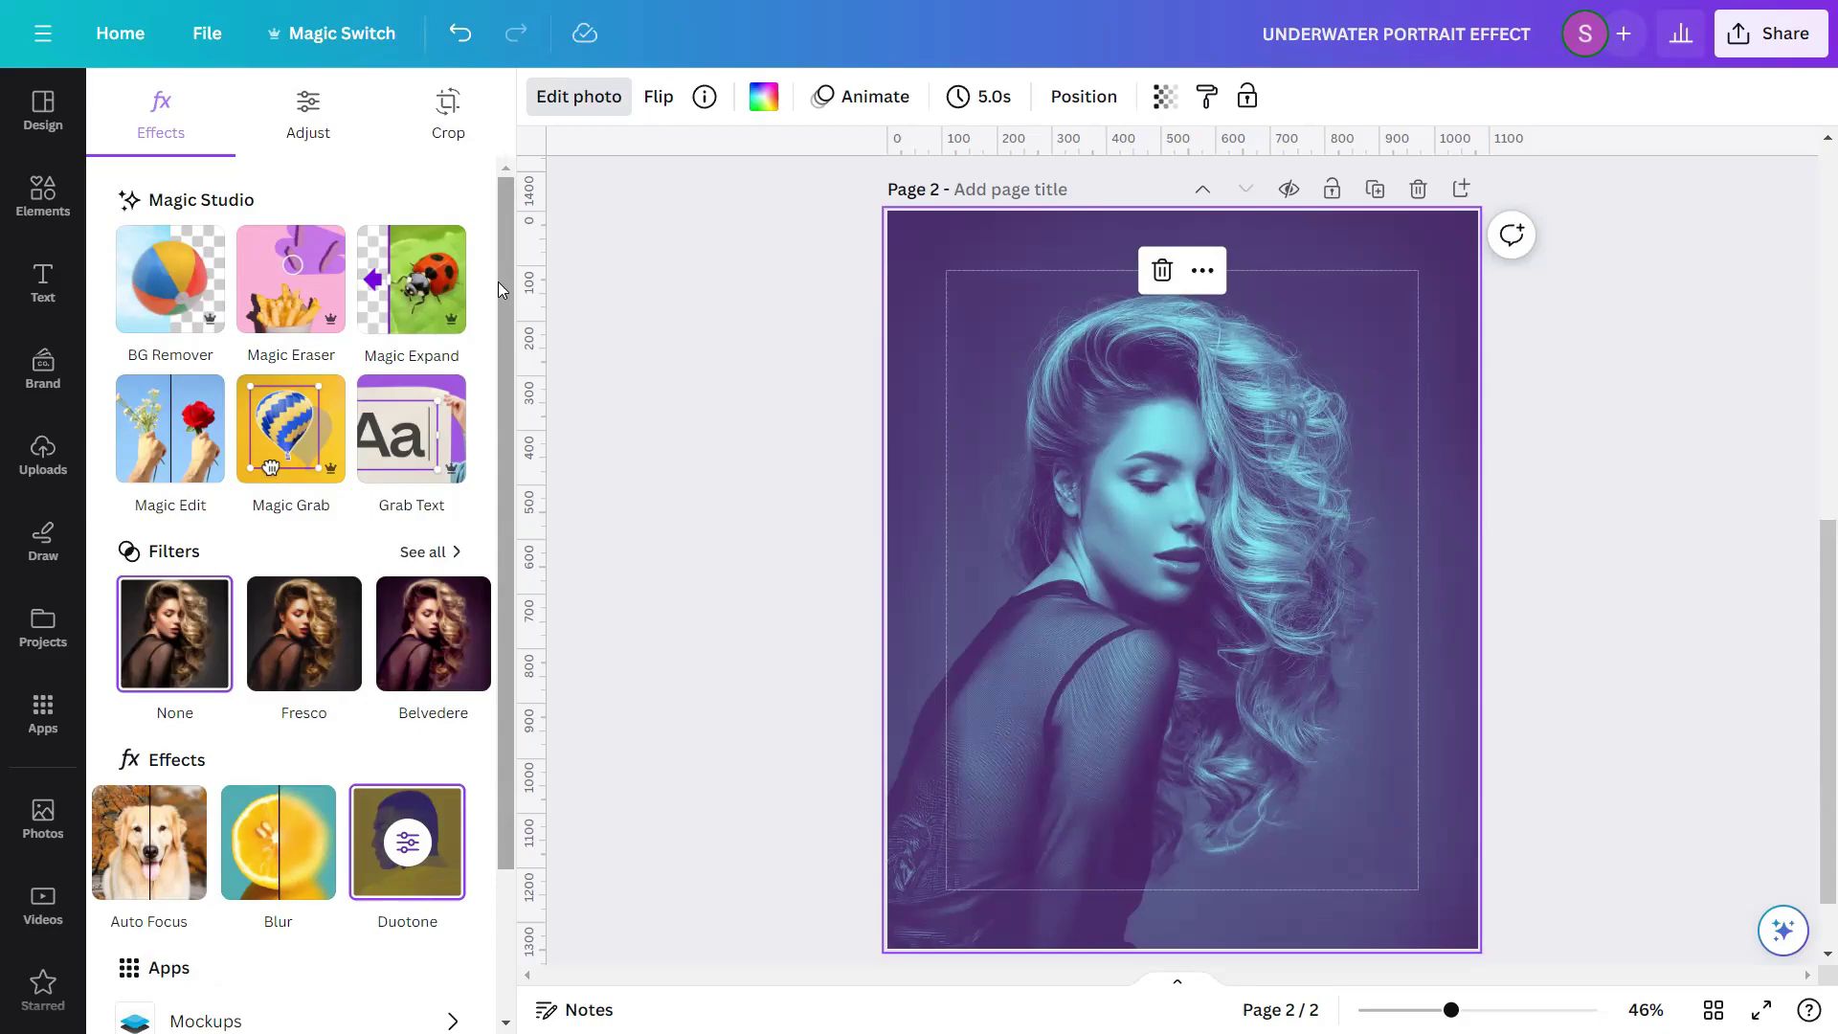
drag(501, 307, 504, 534)
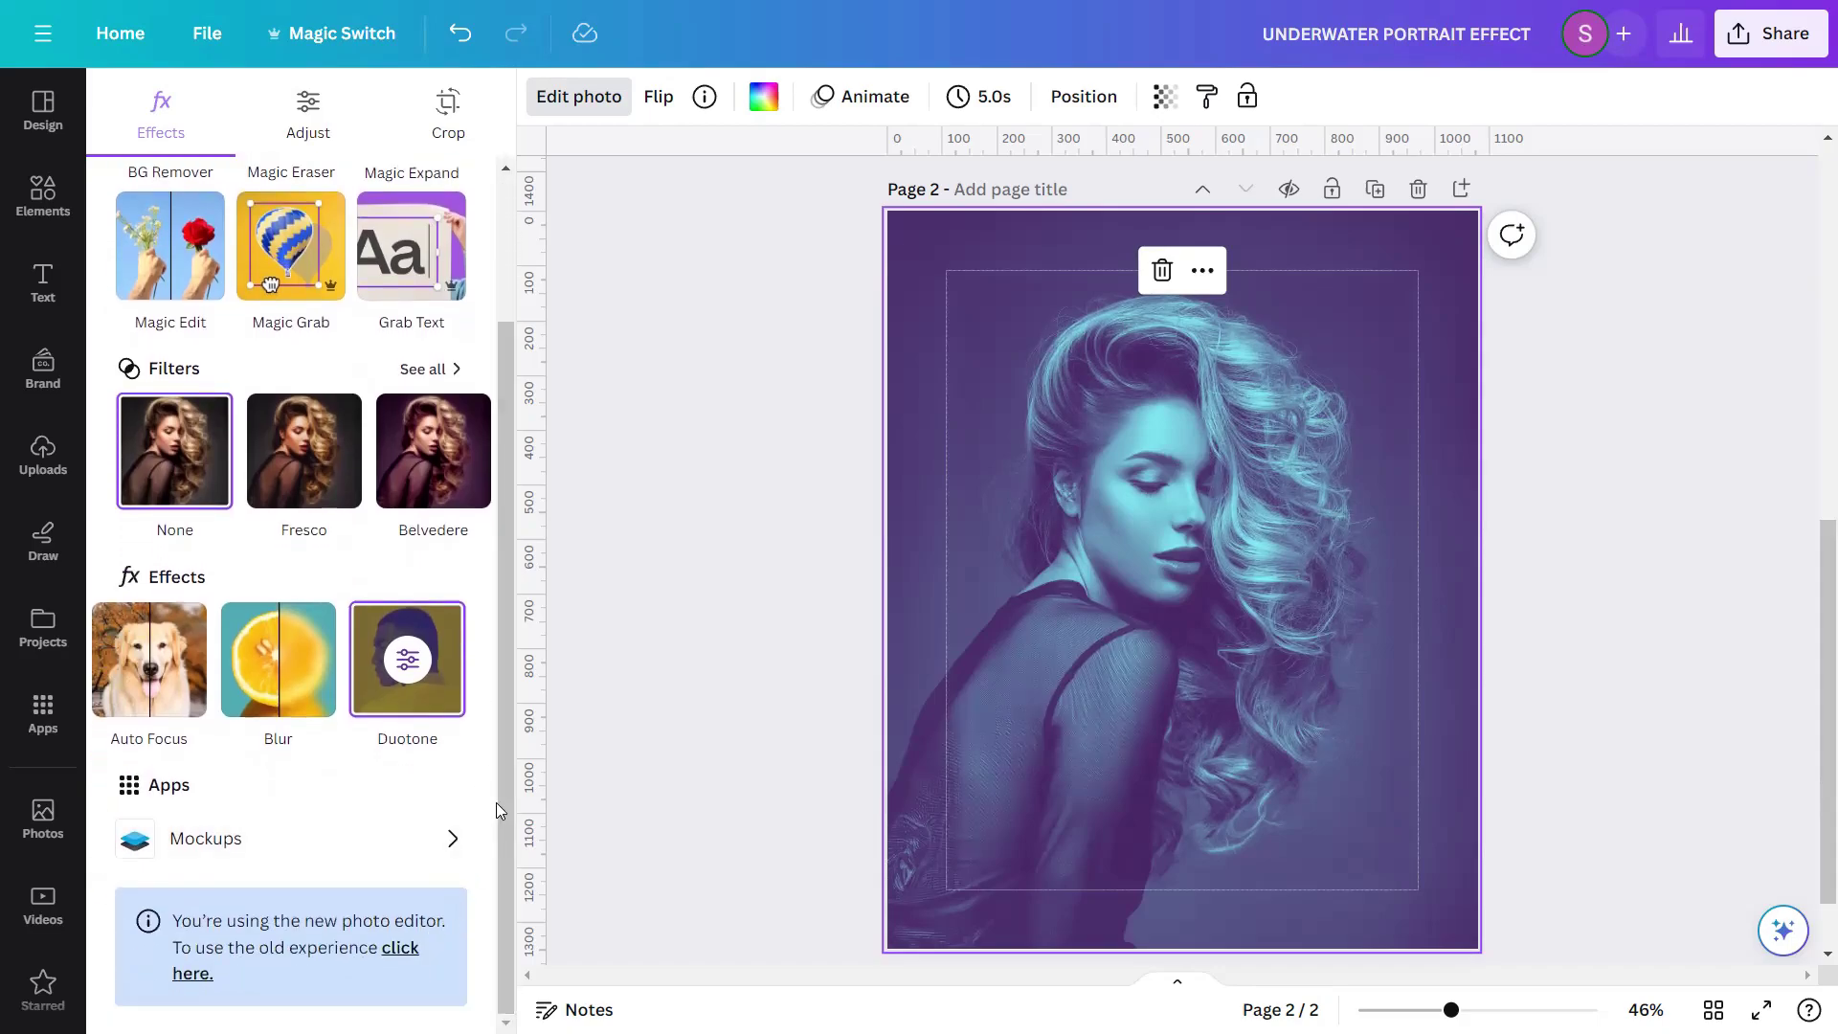
drag(499, 795, 504, 586)
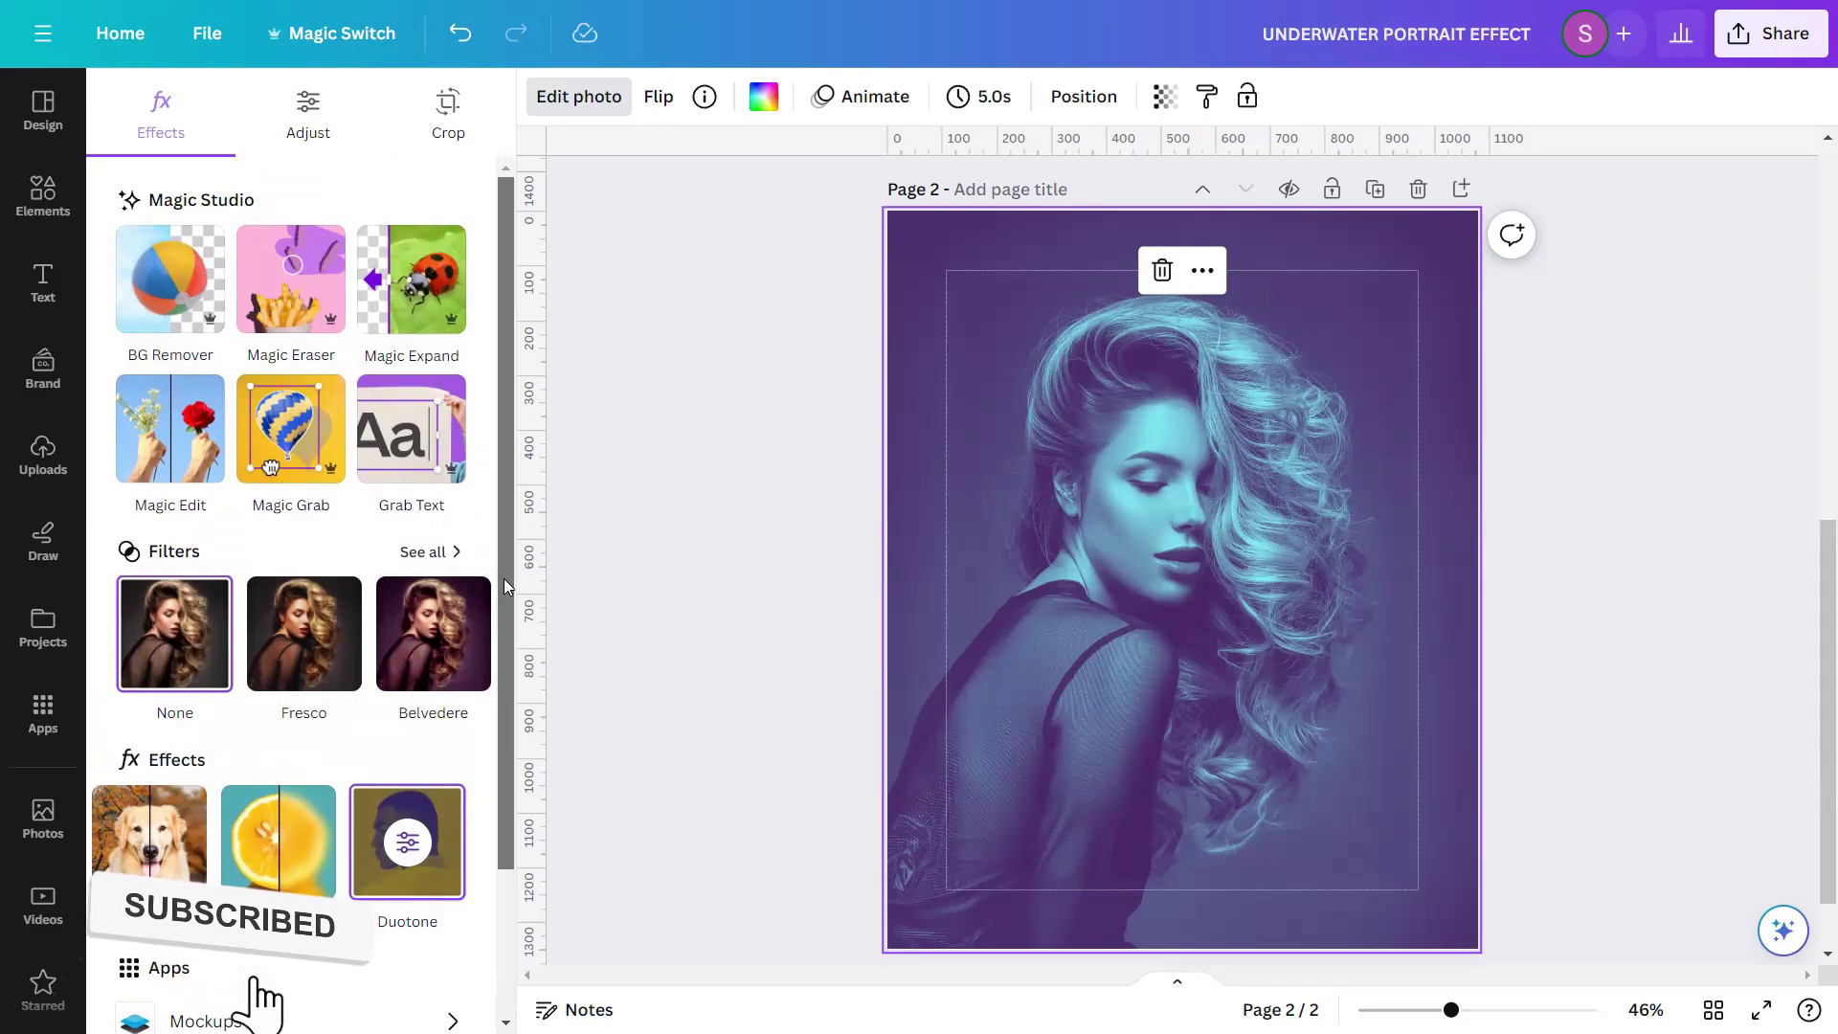
click(647, 582)
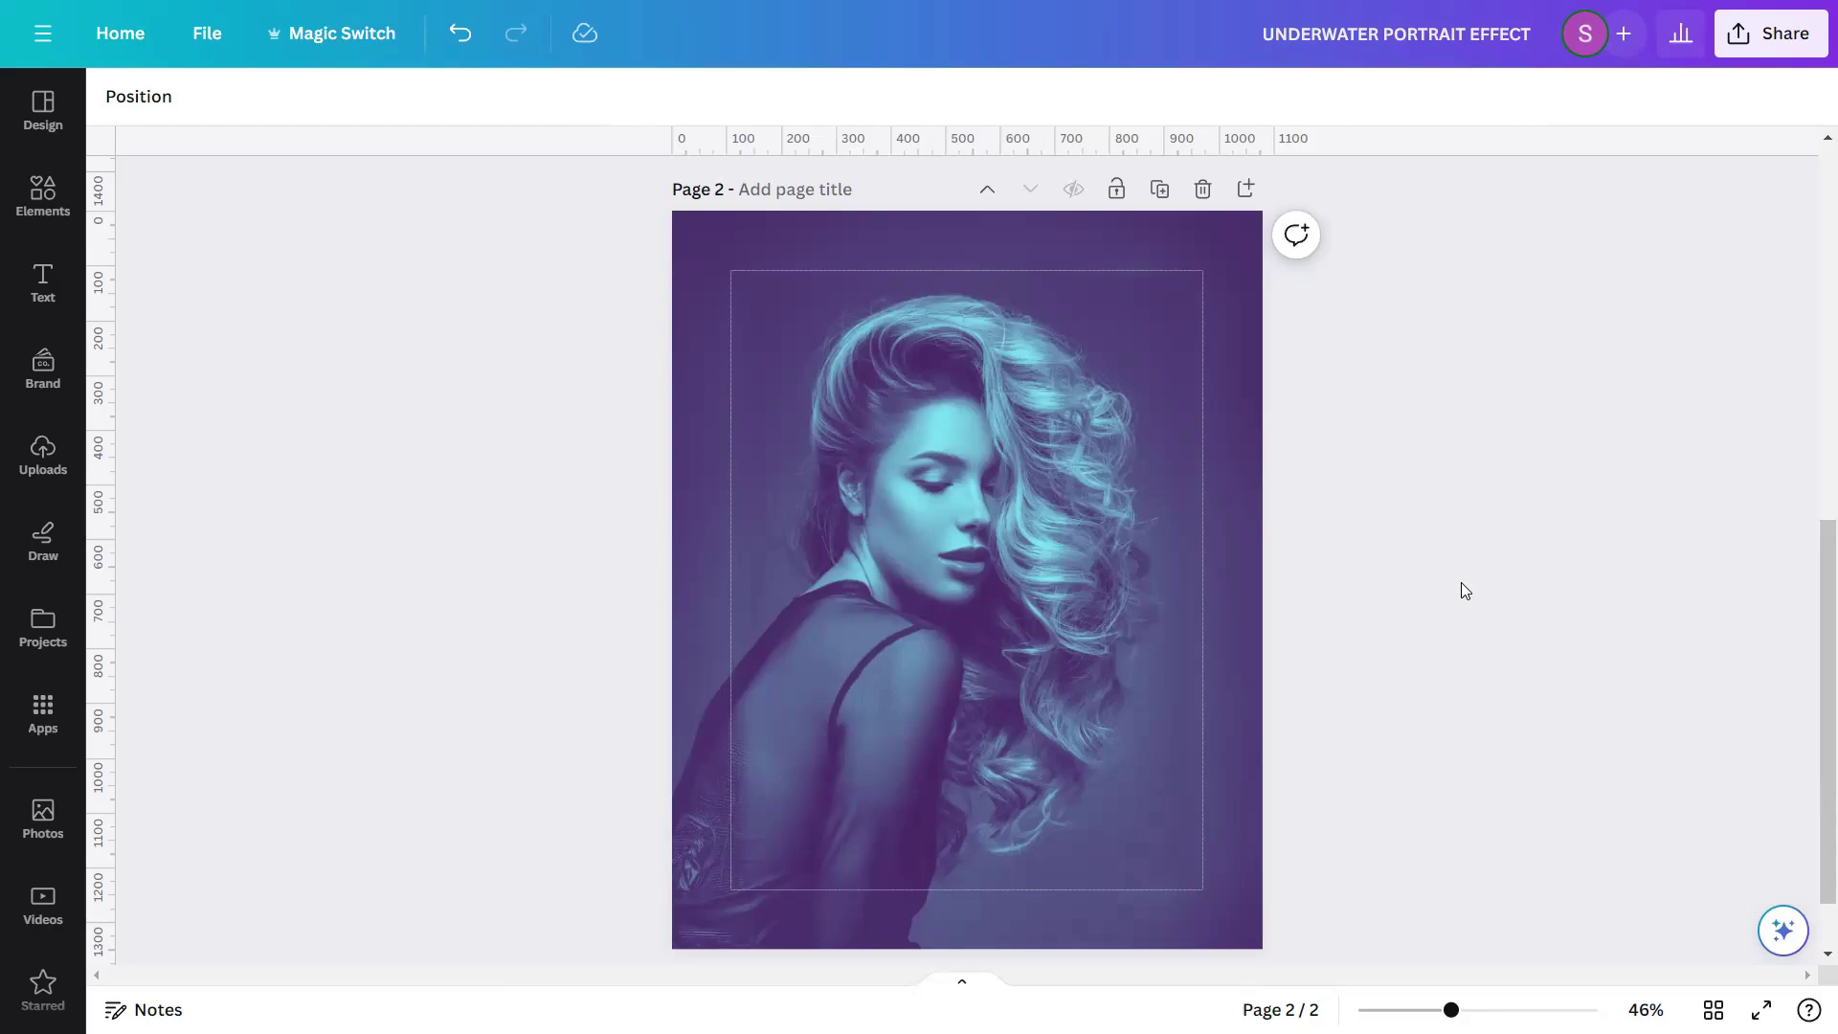
- Reselect the duotone portrait and open its Adjust light and colour settings
click(1057, 579)
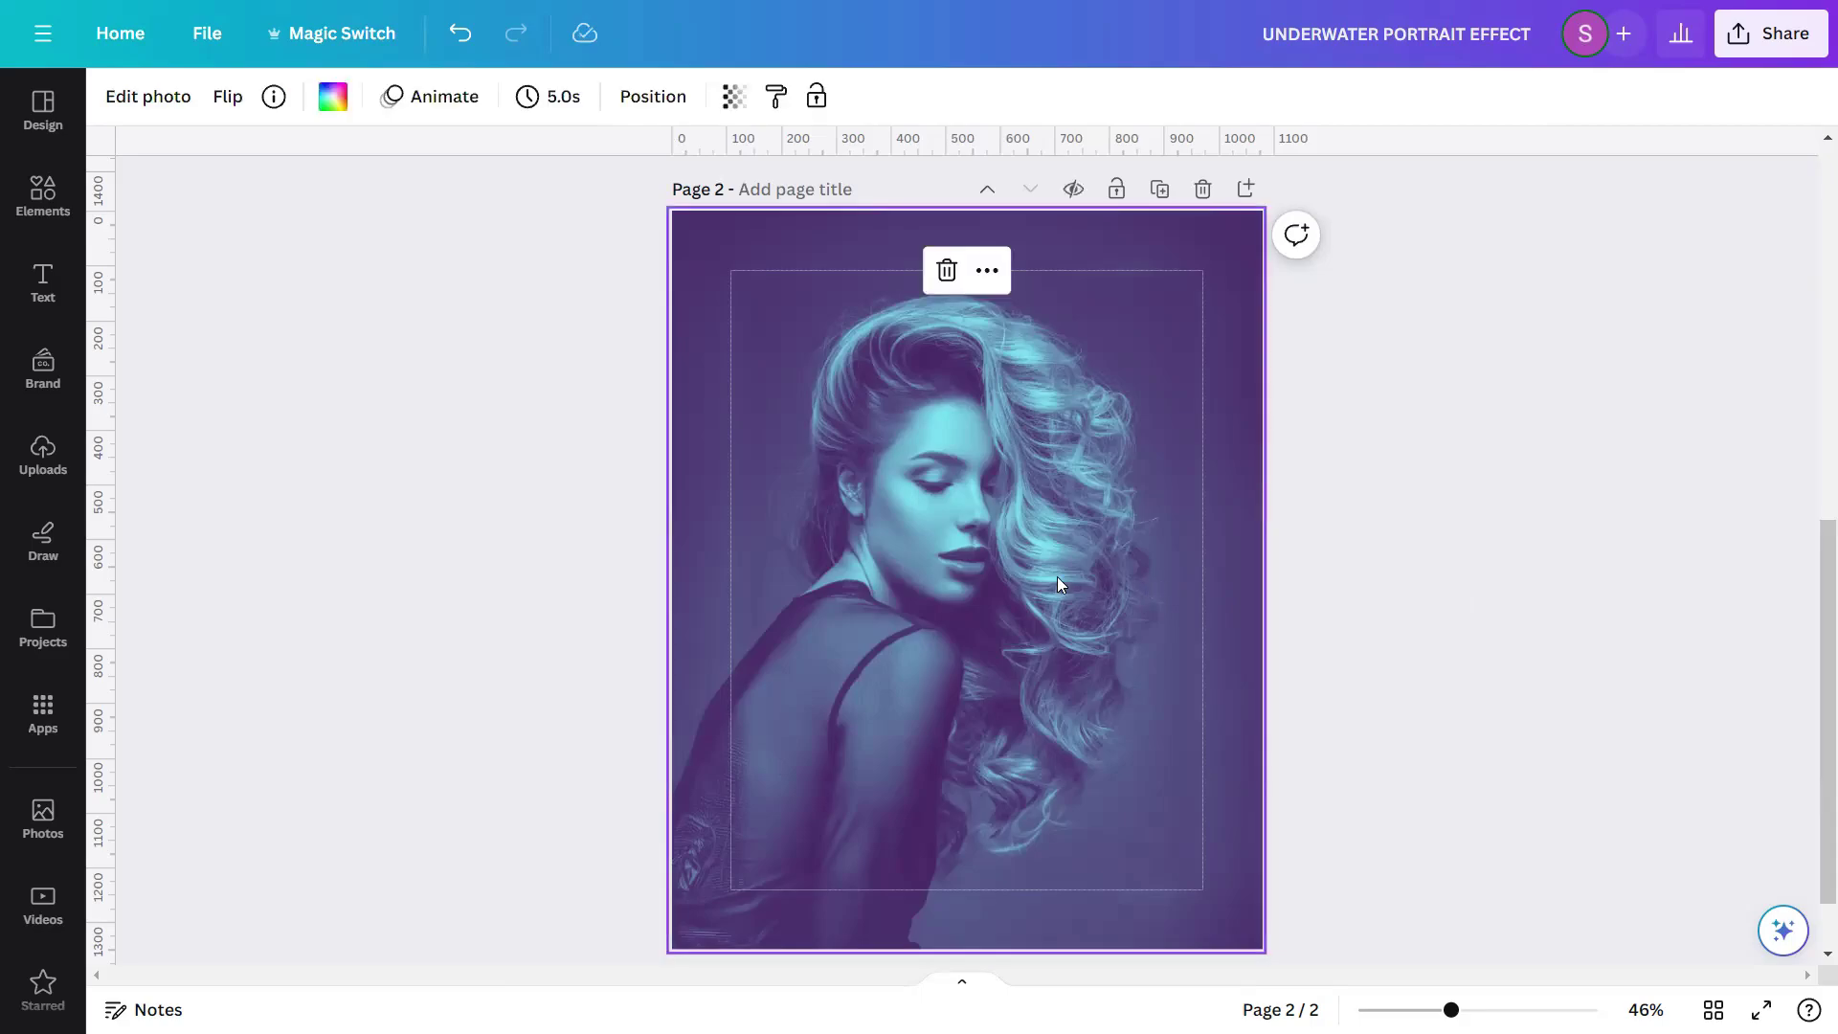
click(164, 109)
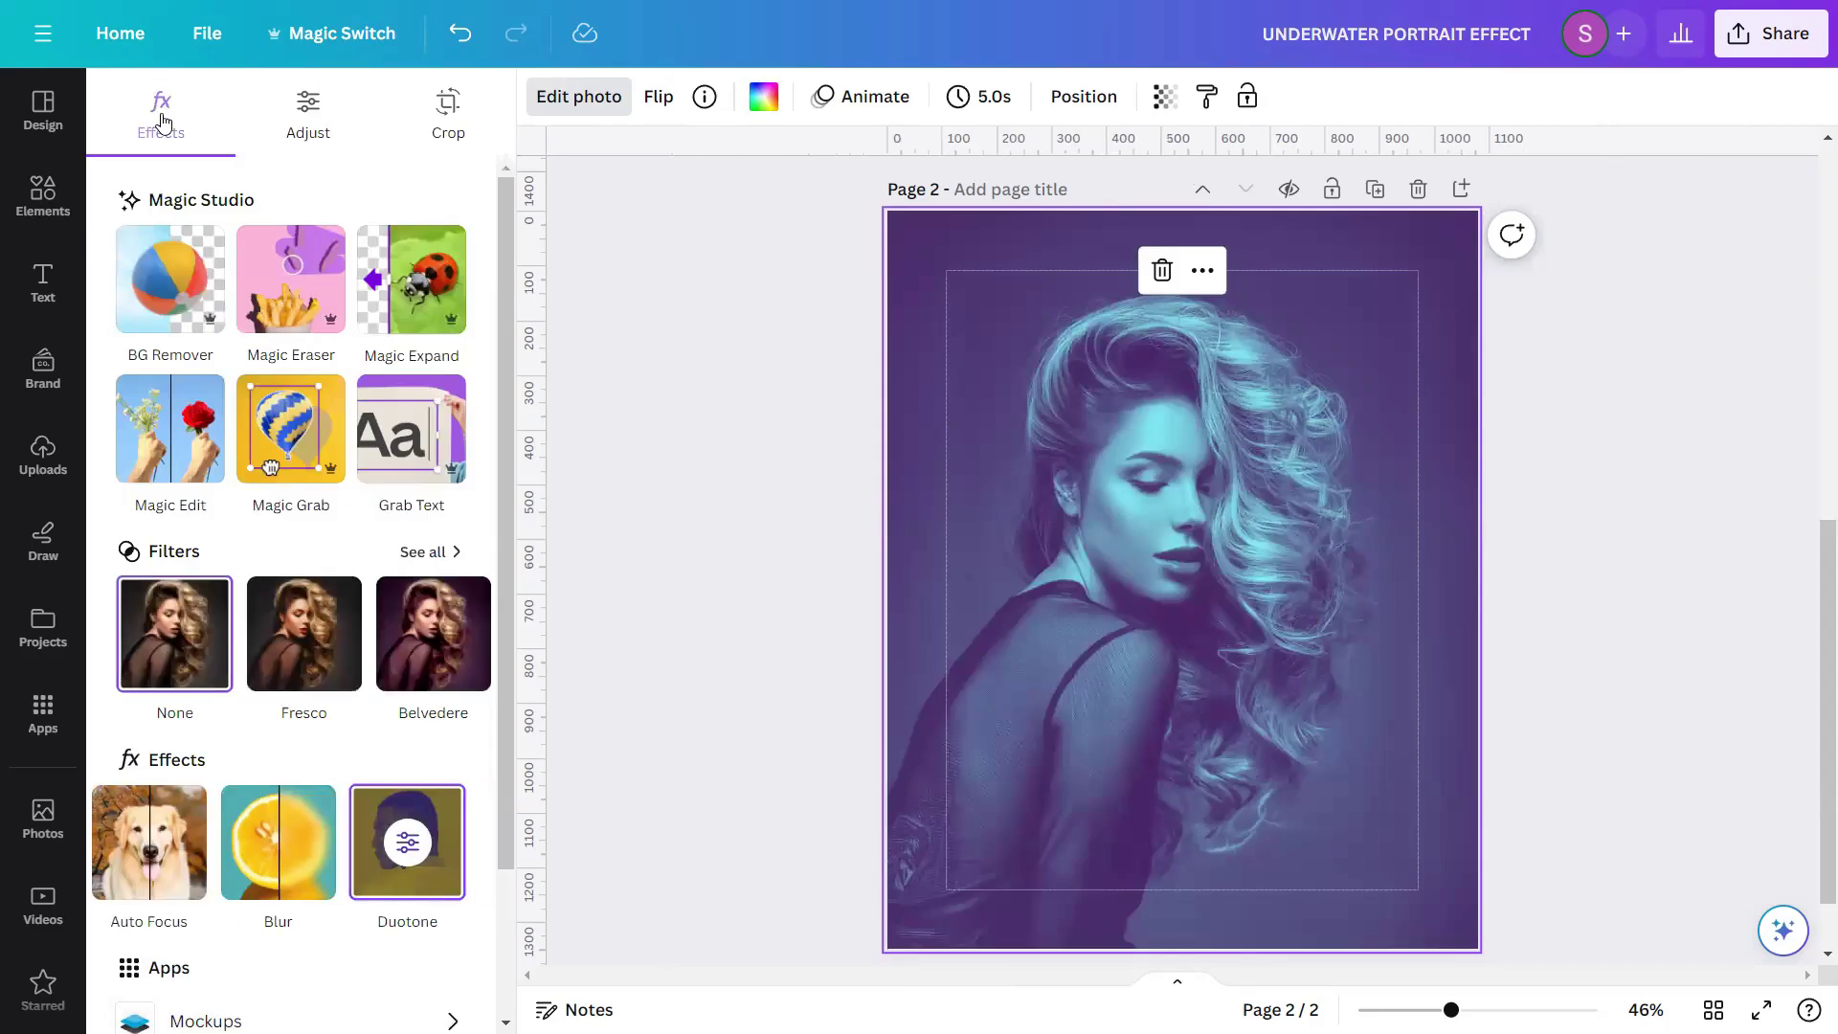
click(319, 134)
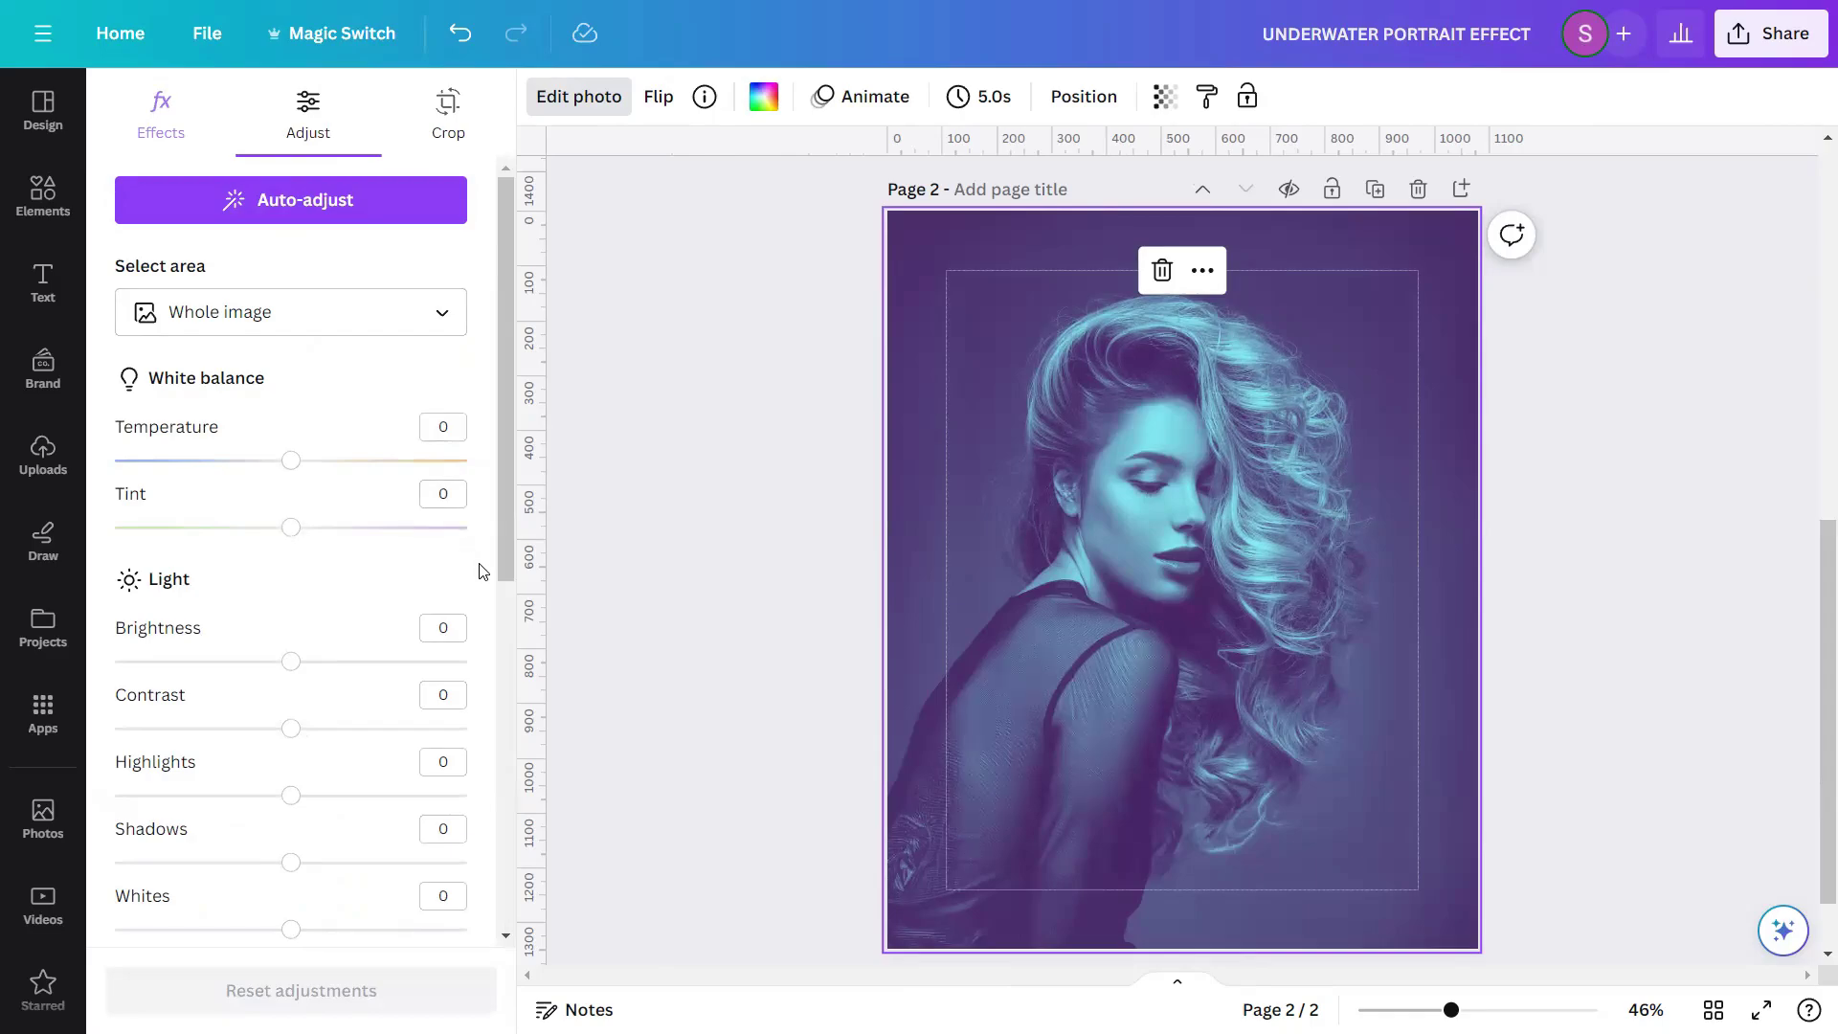
- Set the portrait's brightness to -5 and contrast to 13
click(458, 621)
text(-5)
key(Return)
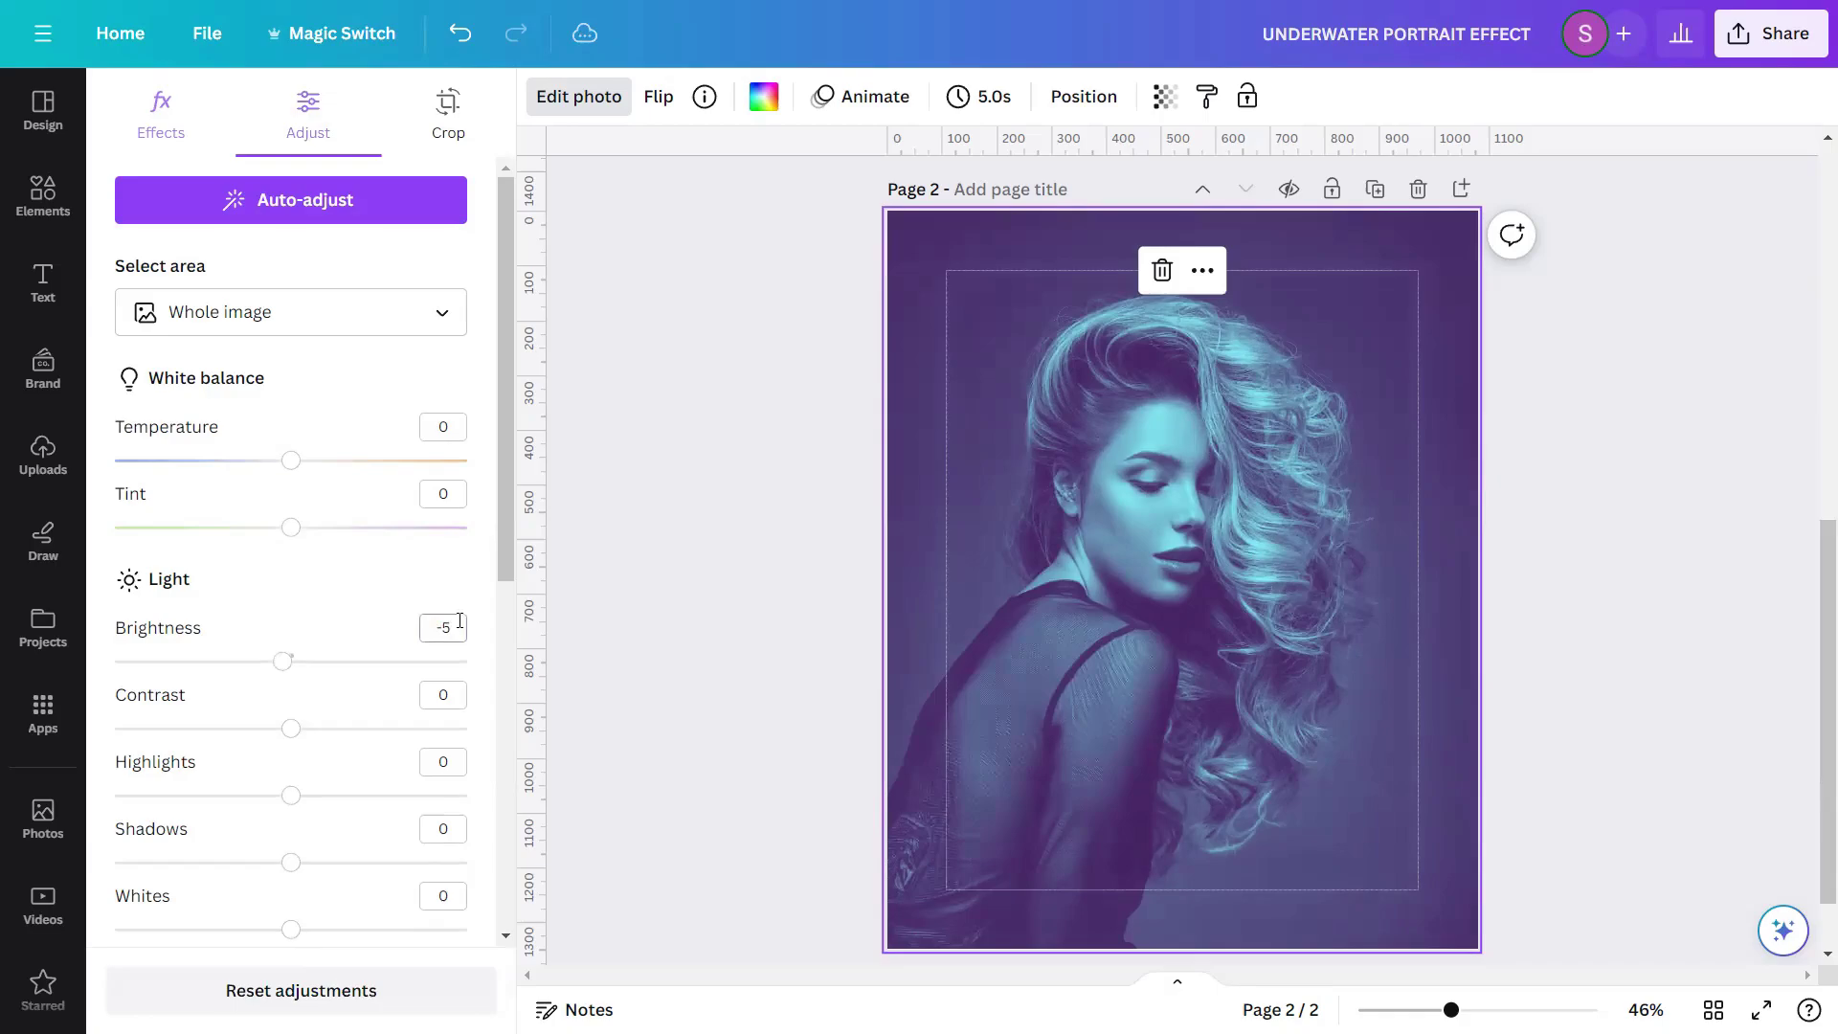
click(459, 695)
text(13)
key(Return)
- Set vibrance 100, saturation 20 and vignette 1, then close the editor and deselect
drag(504, 534, 504, 777)
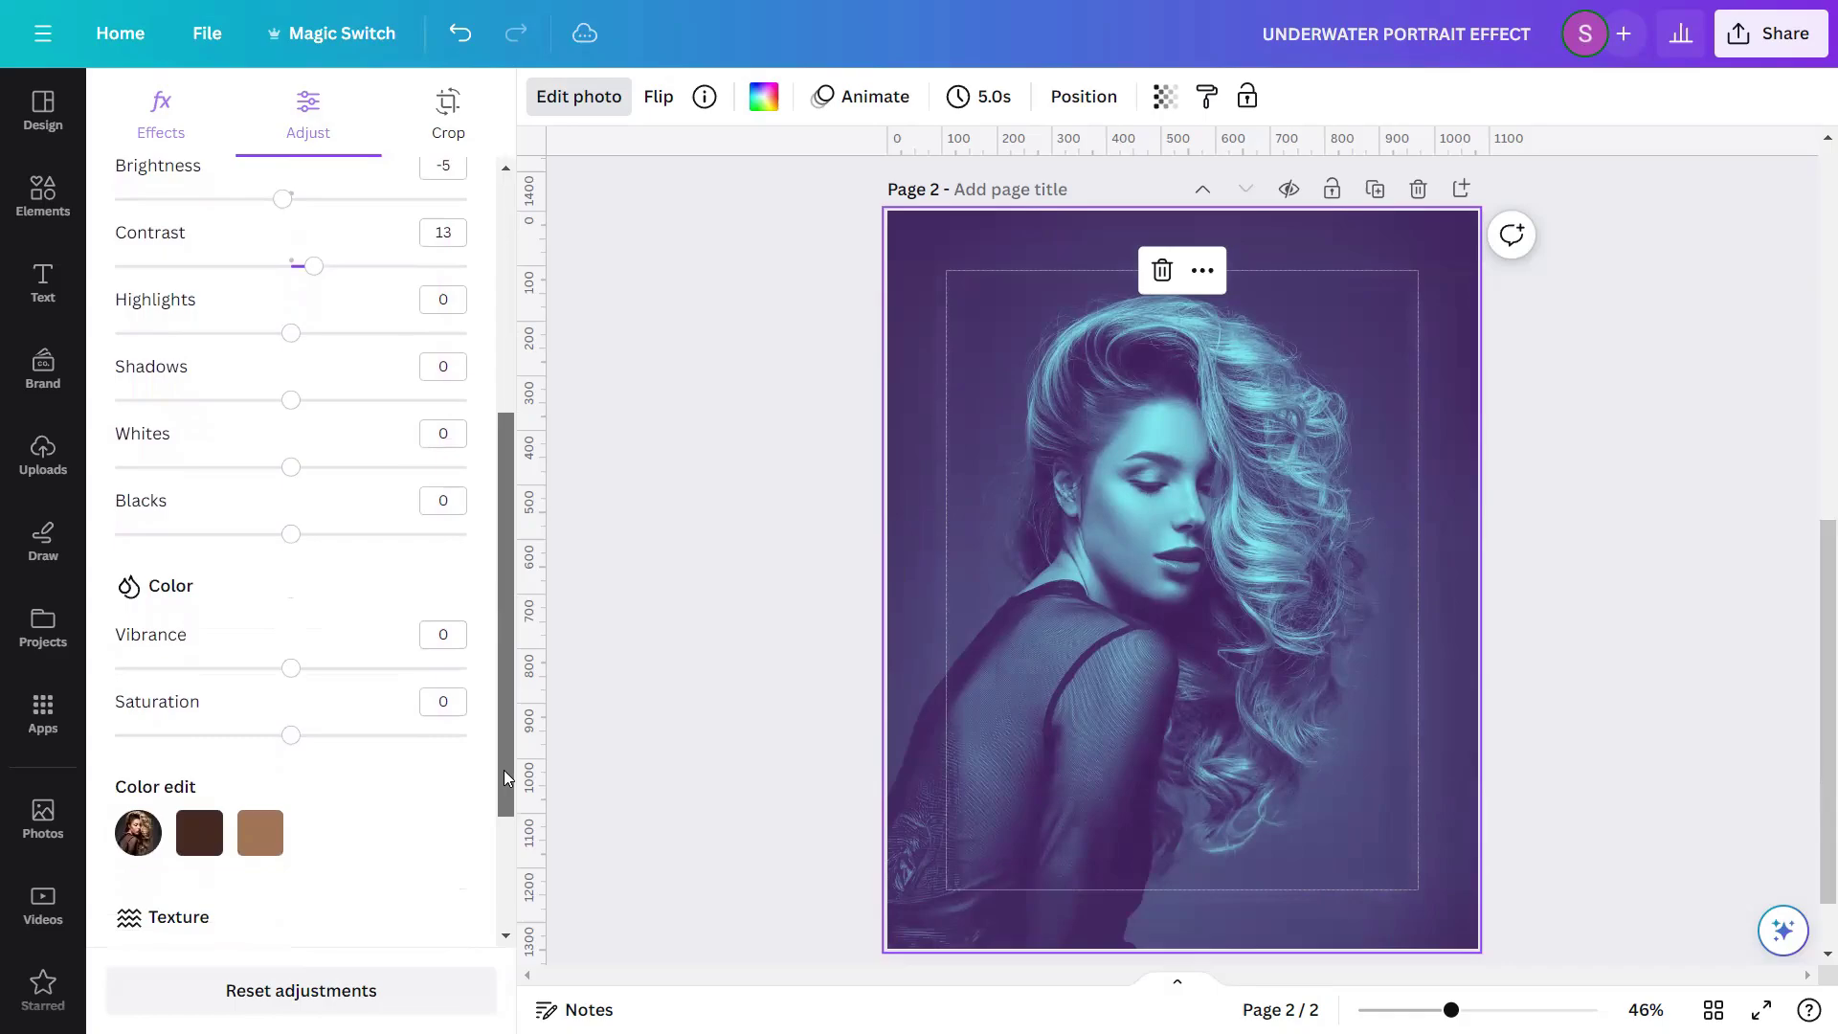
click(438, 636)
text(100)
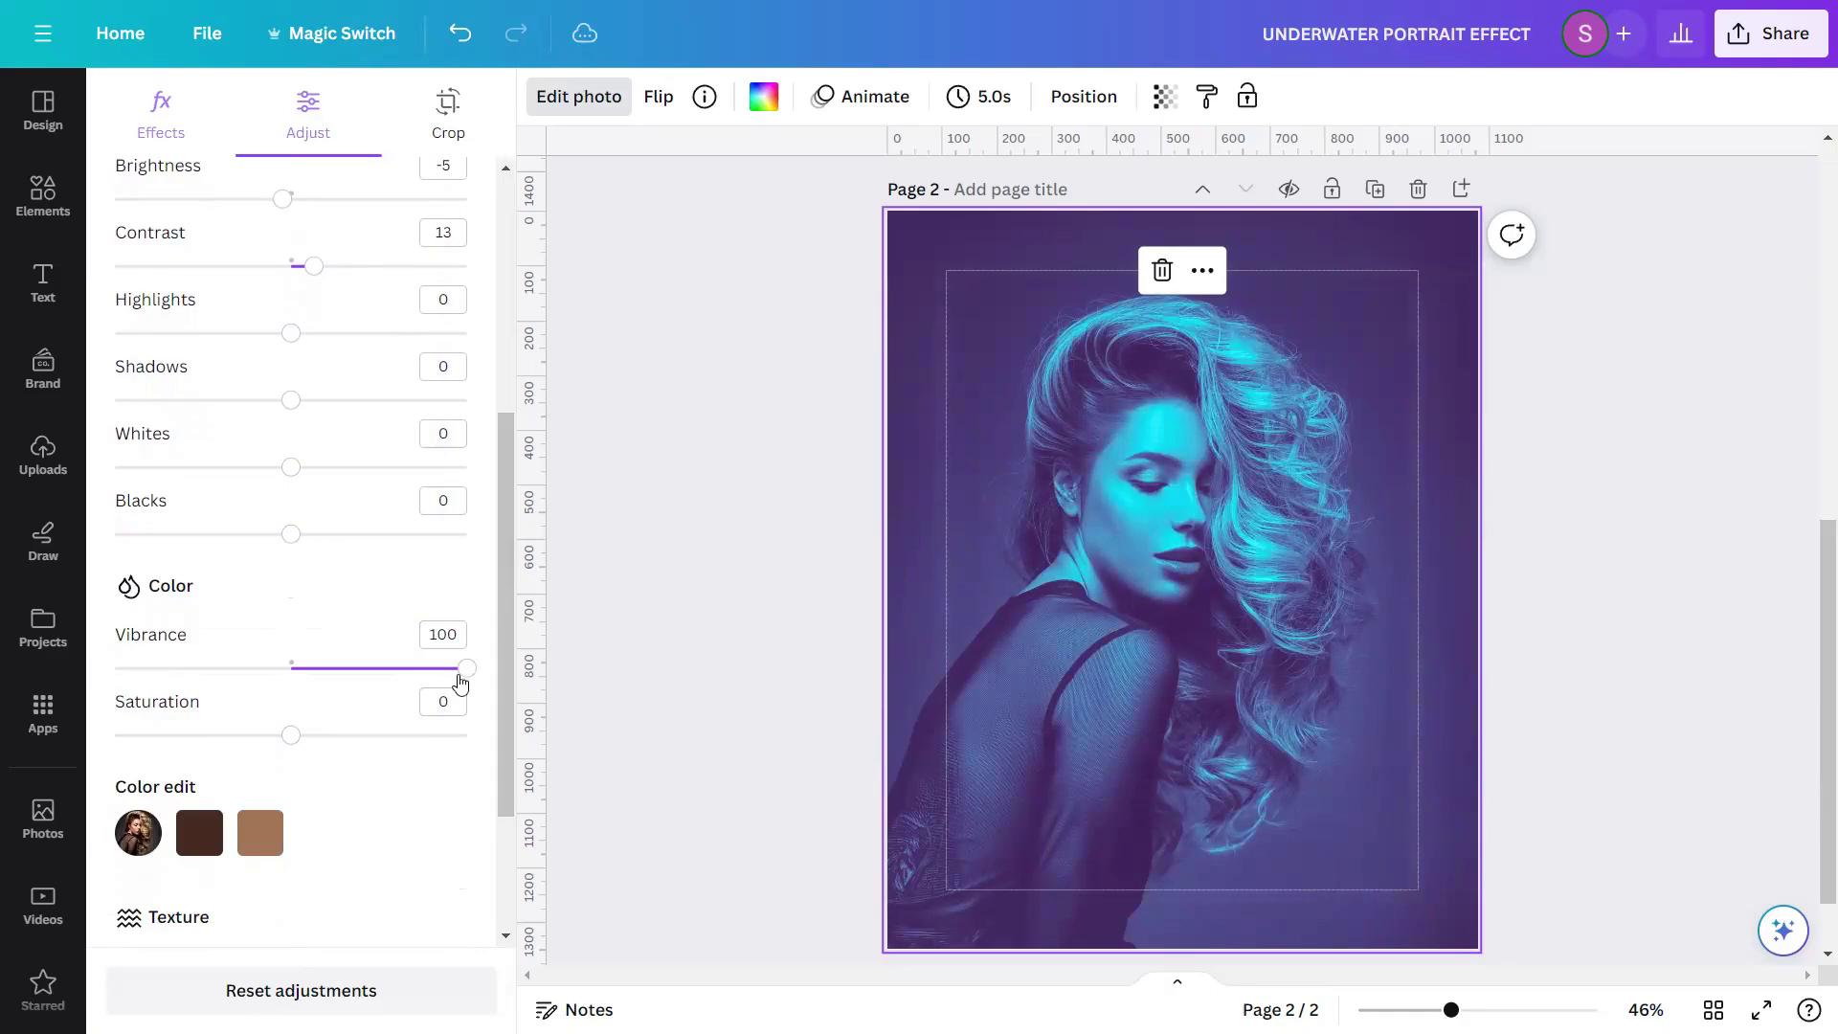
click(458, 703)
text(20)
key(Return)
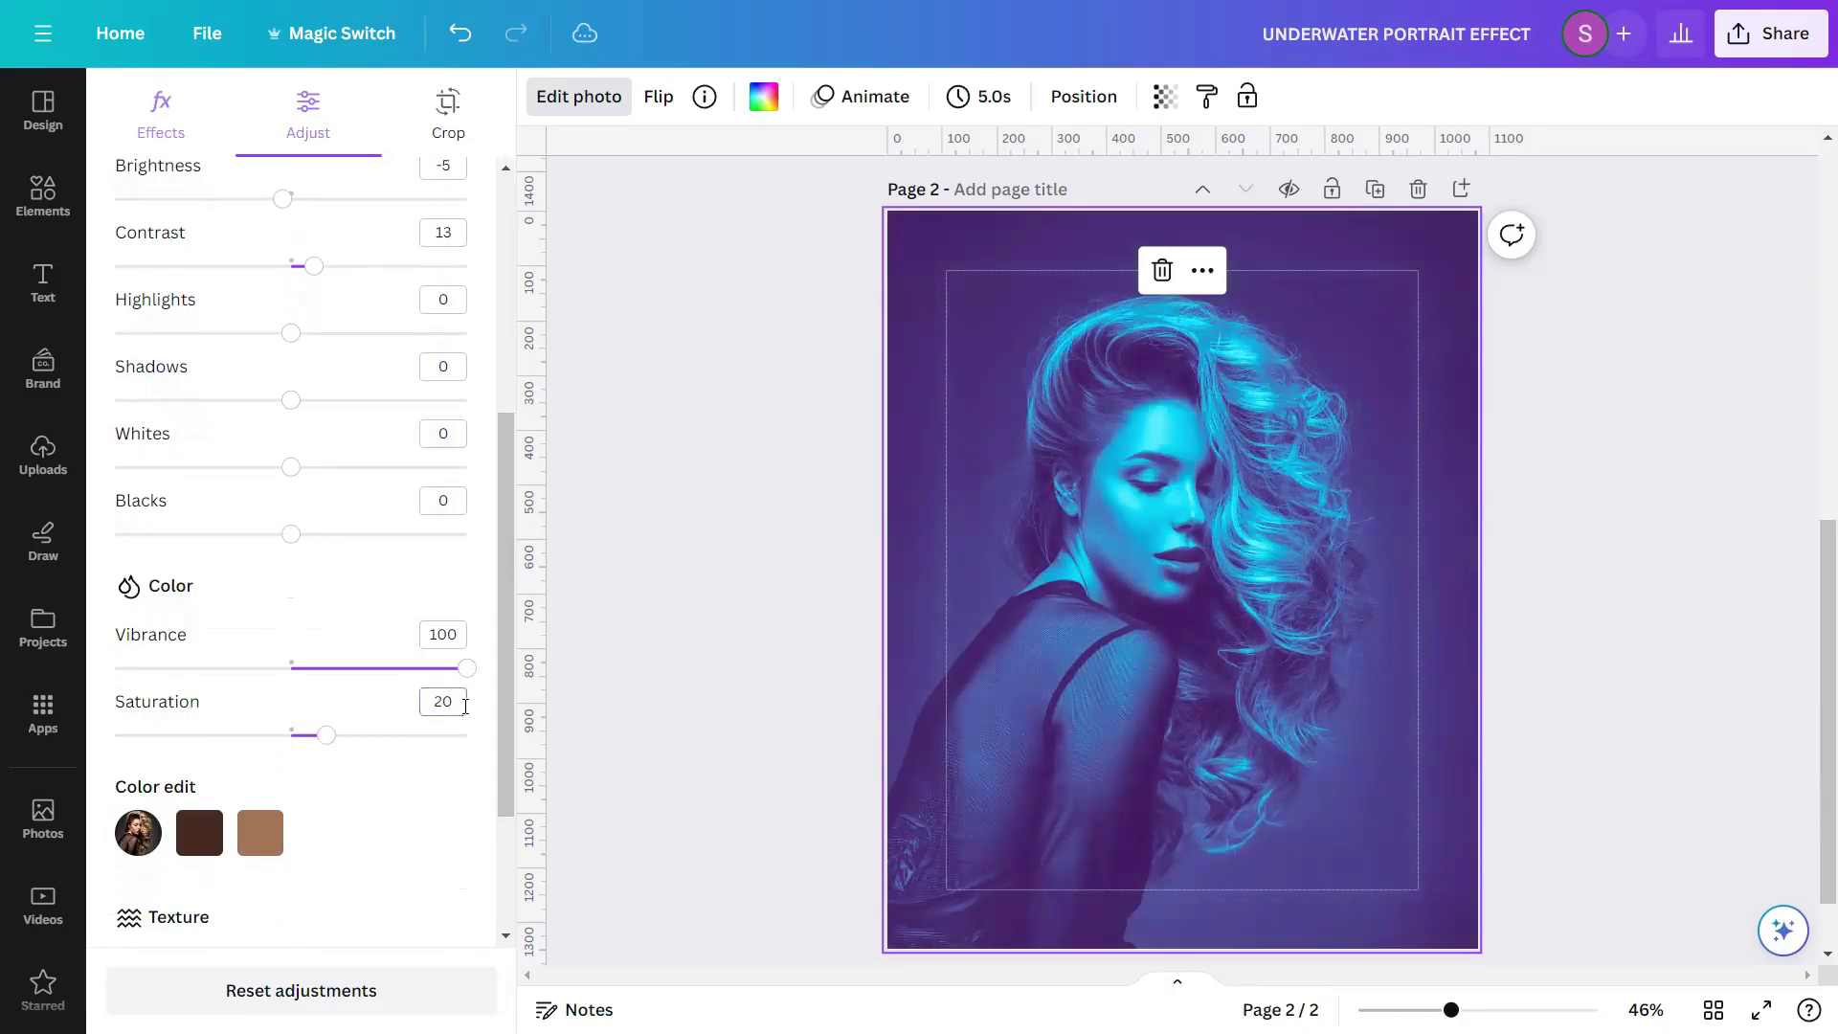
drag(503, 704, 503, 841)
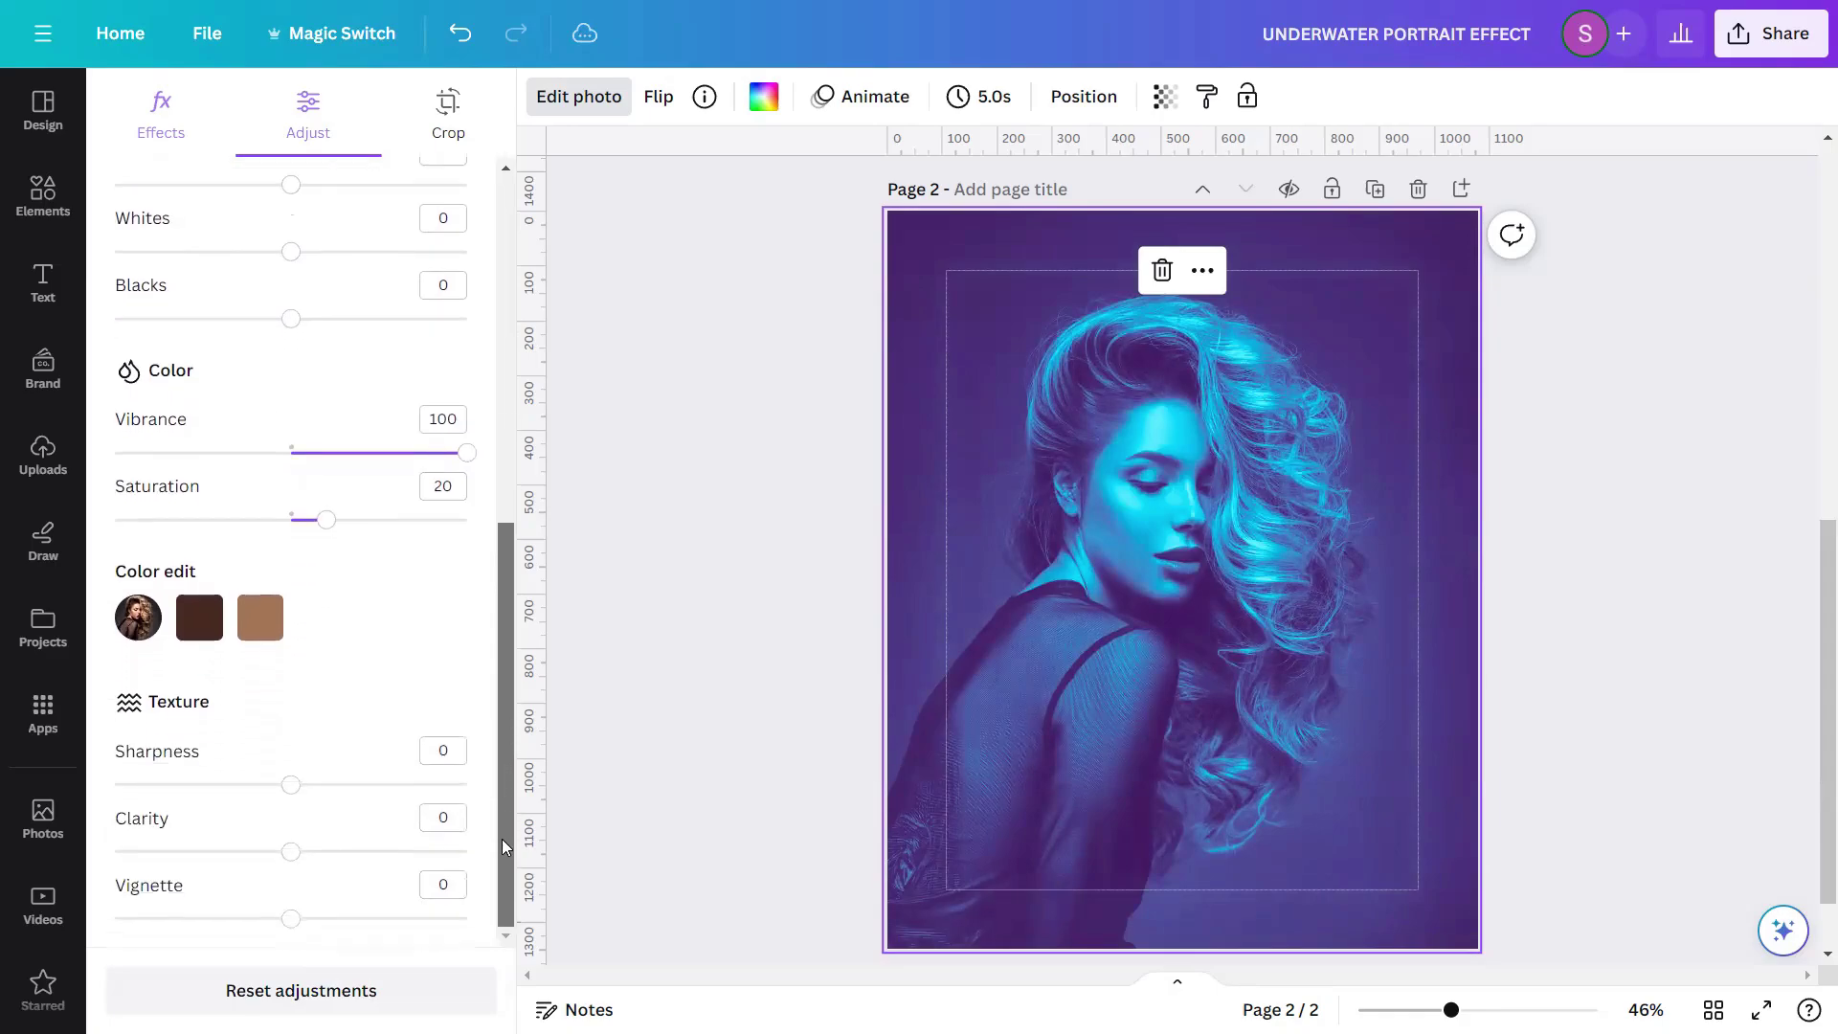
click(443, 885)
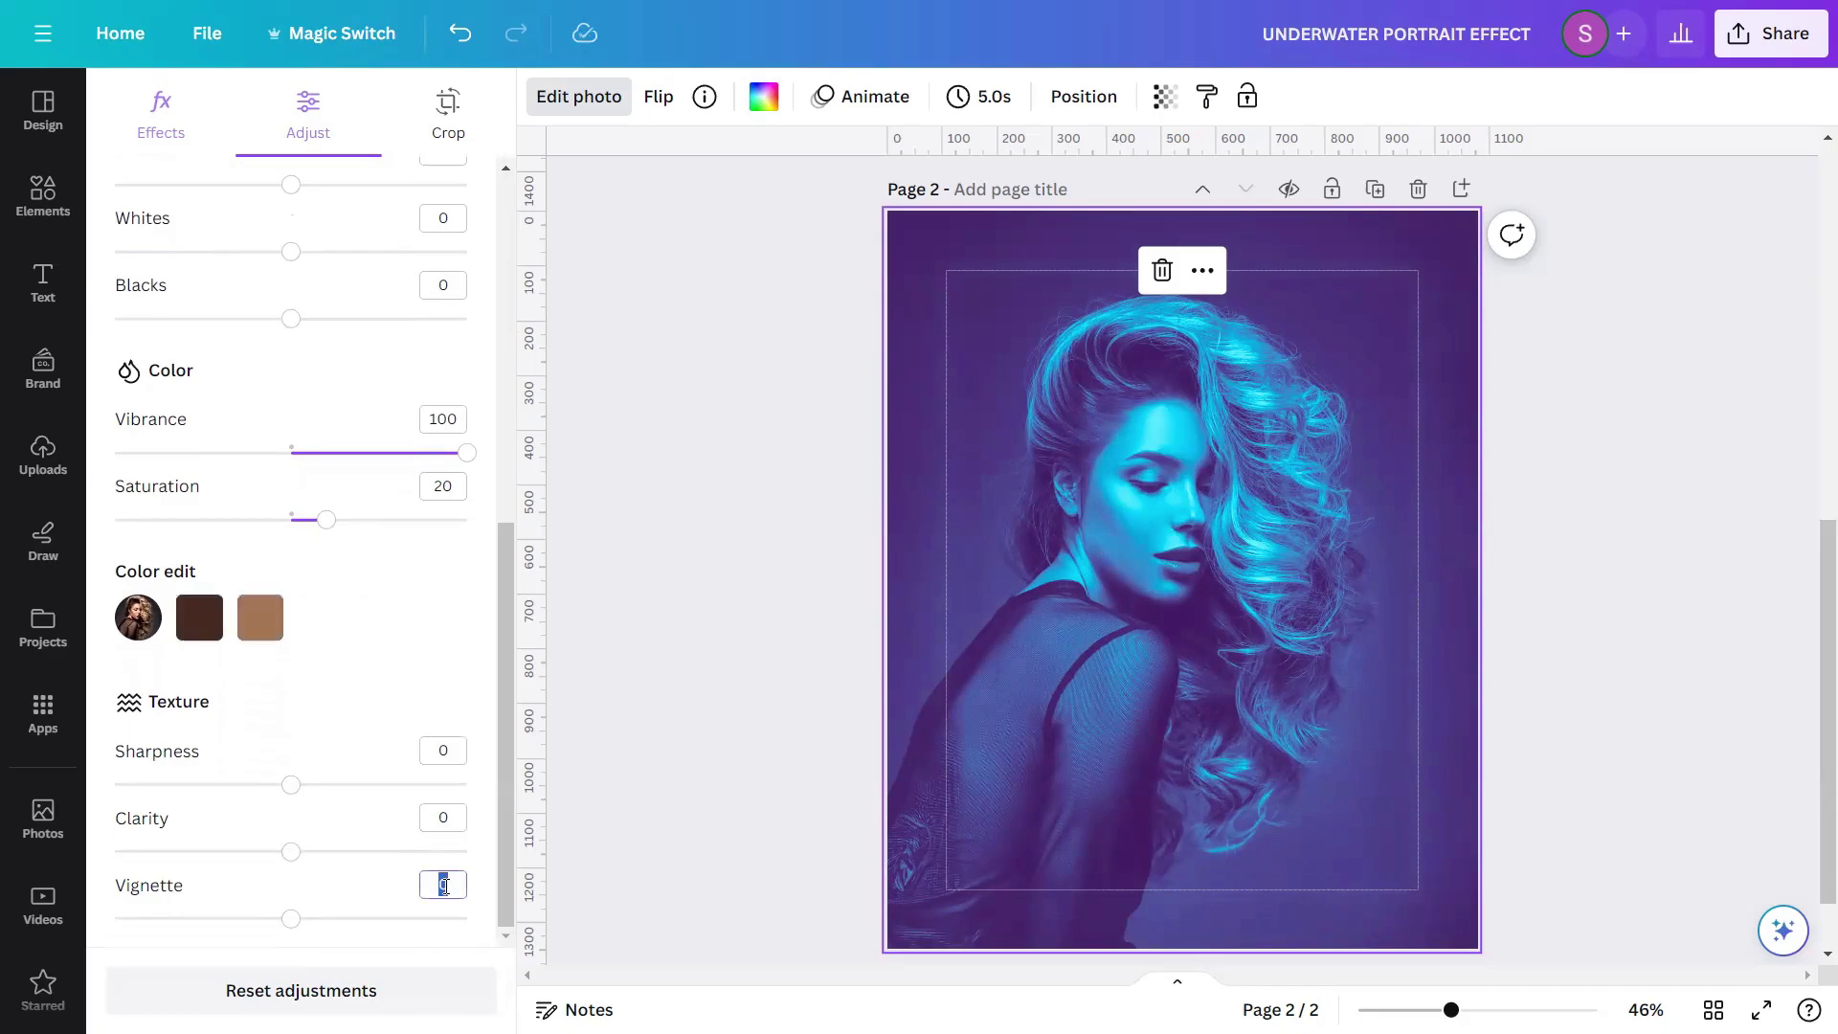
text(15)
click(599, 739)
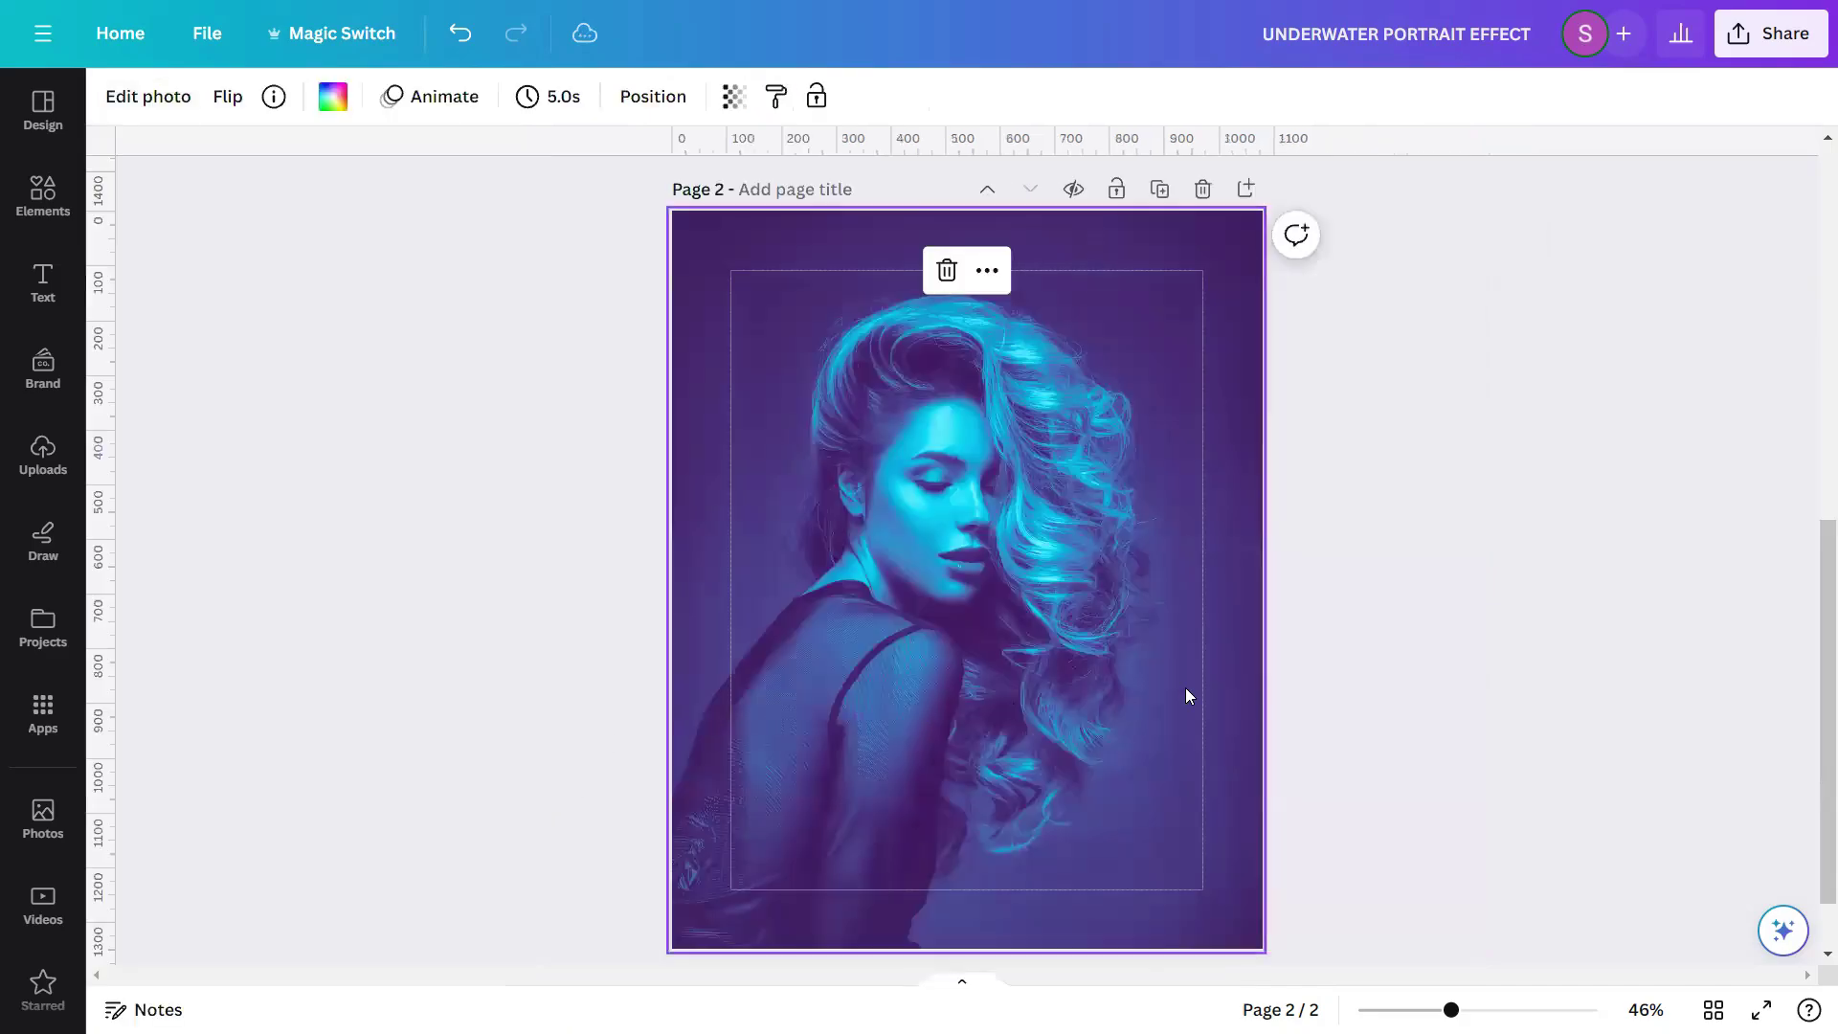
click(1417, 667)
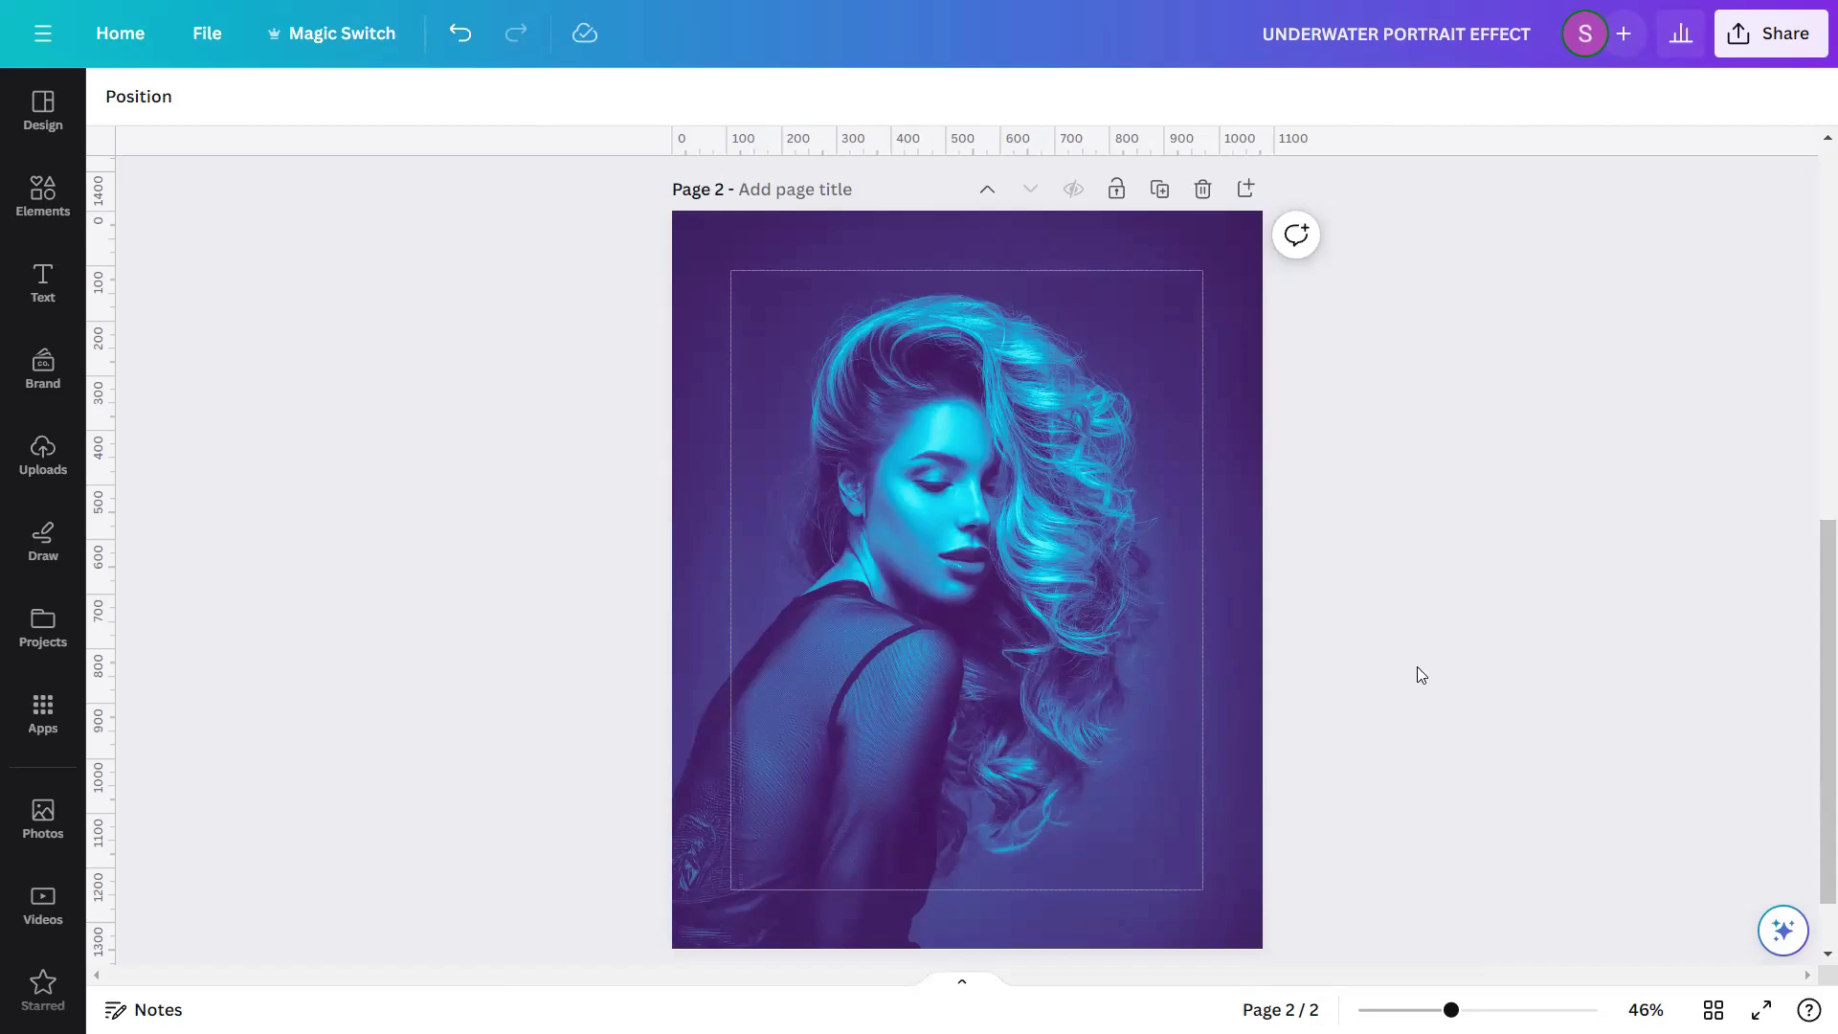
- Search the Photos library for 'Underwater bubbles with sunlight'
click(55, 804)
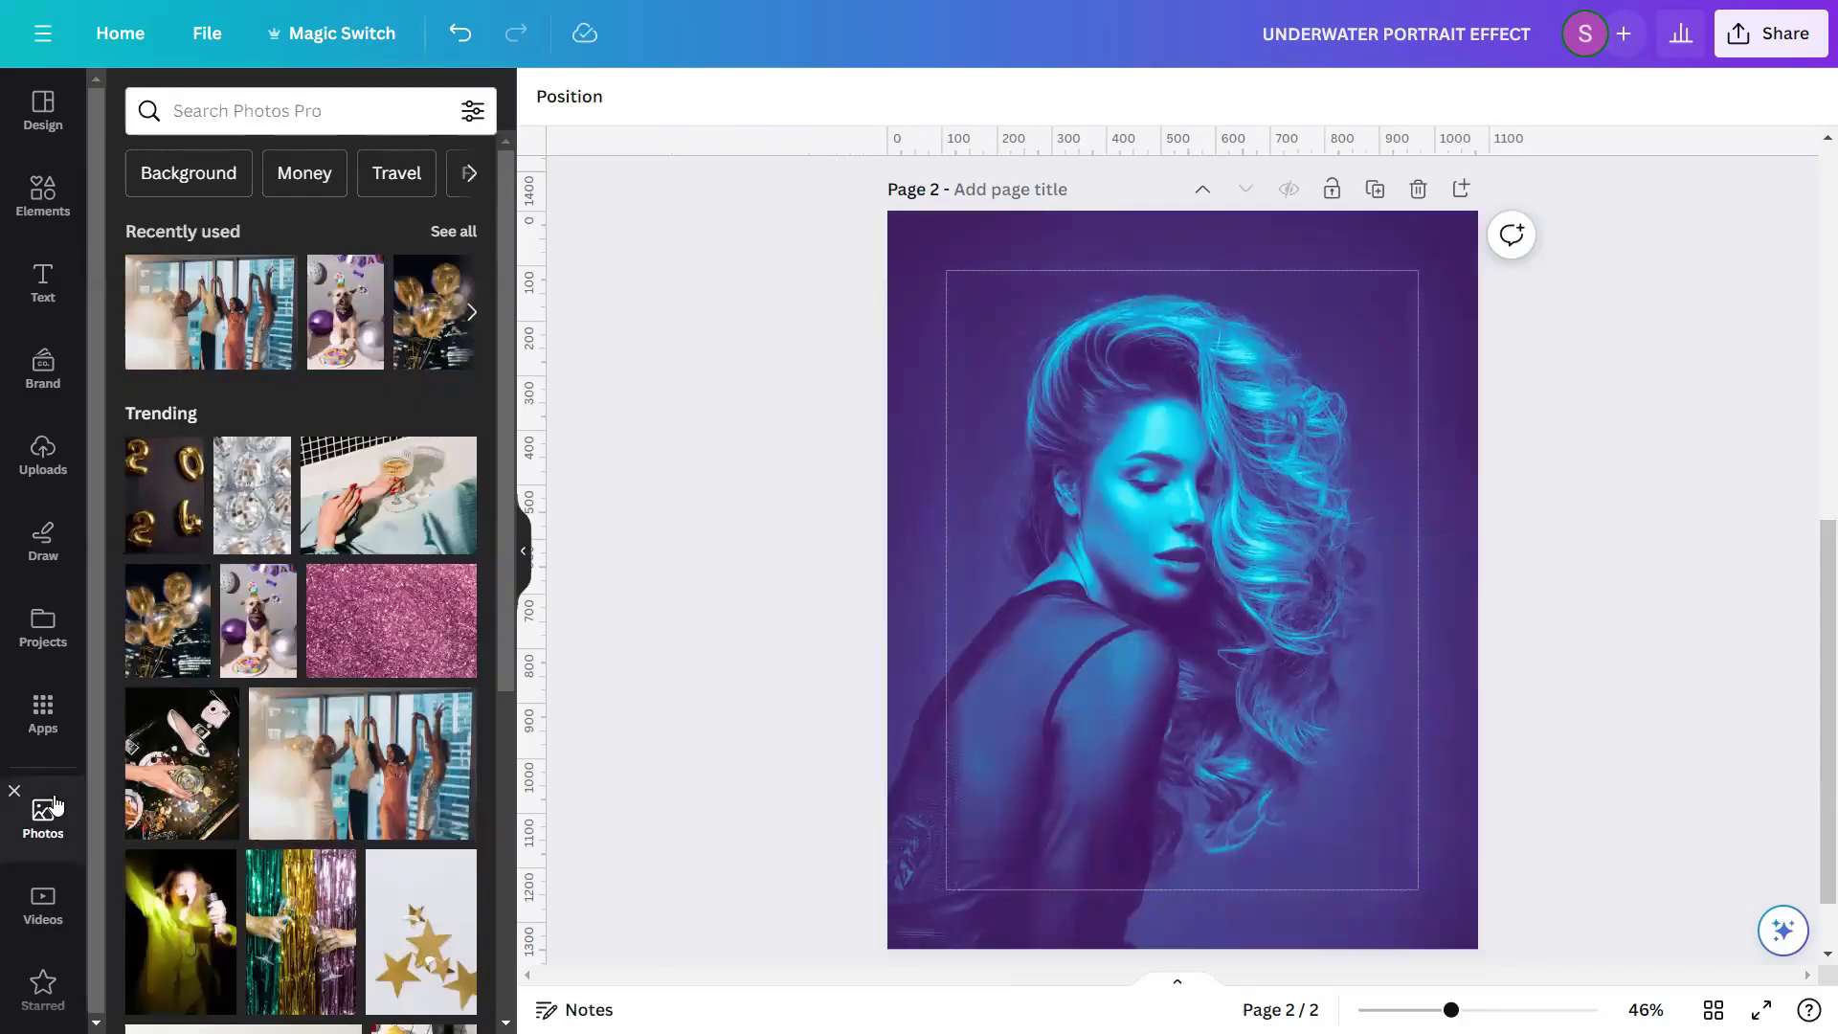
click(313, 110)
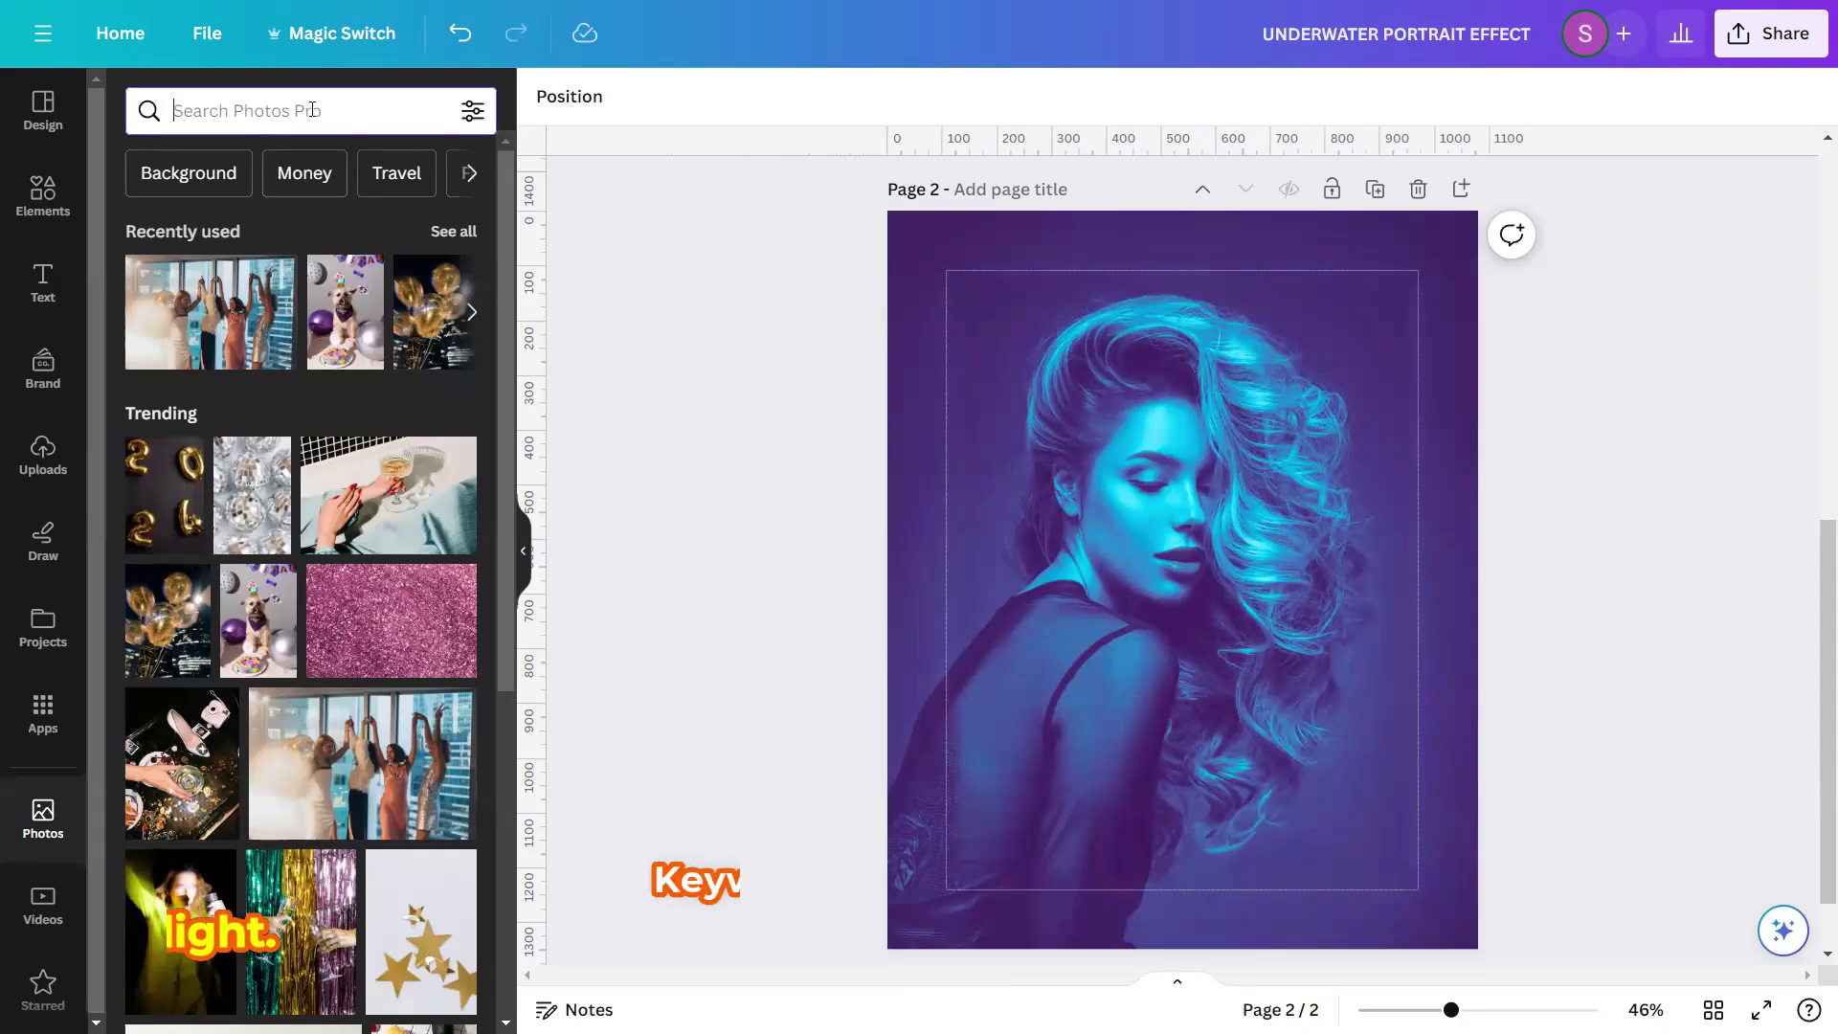
text(U)
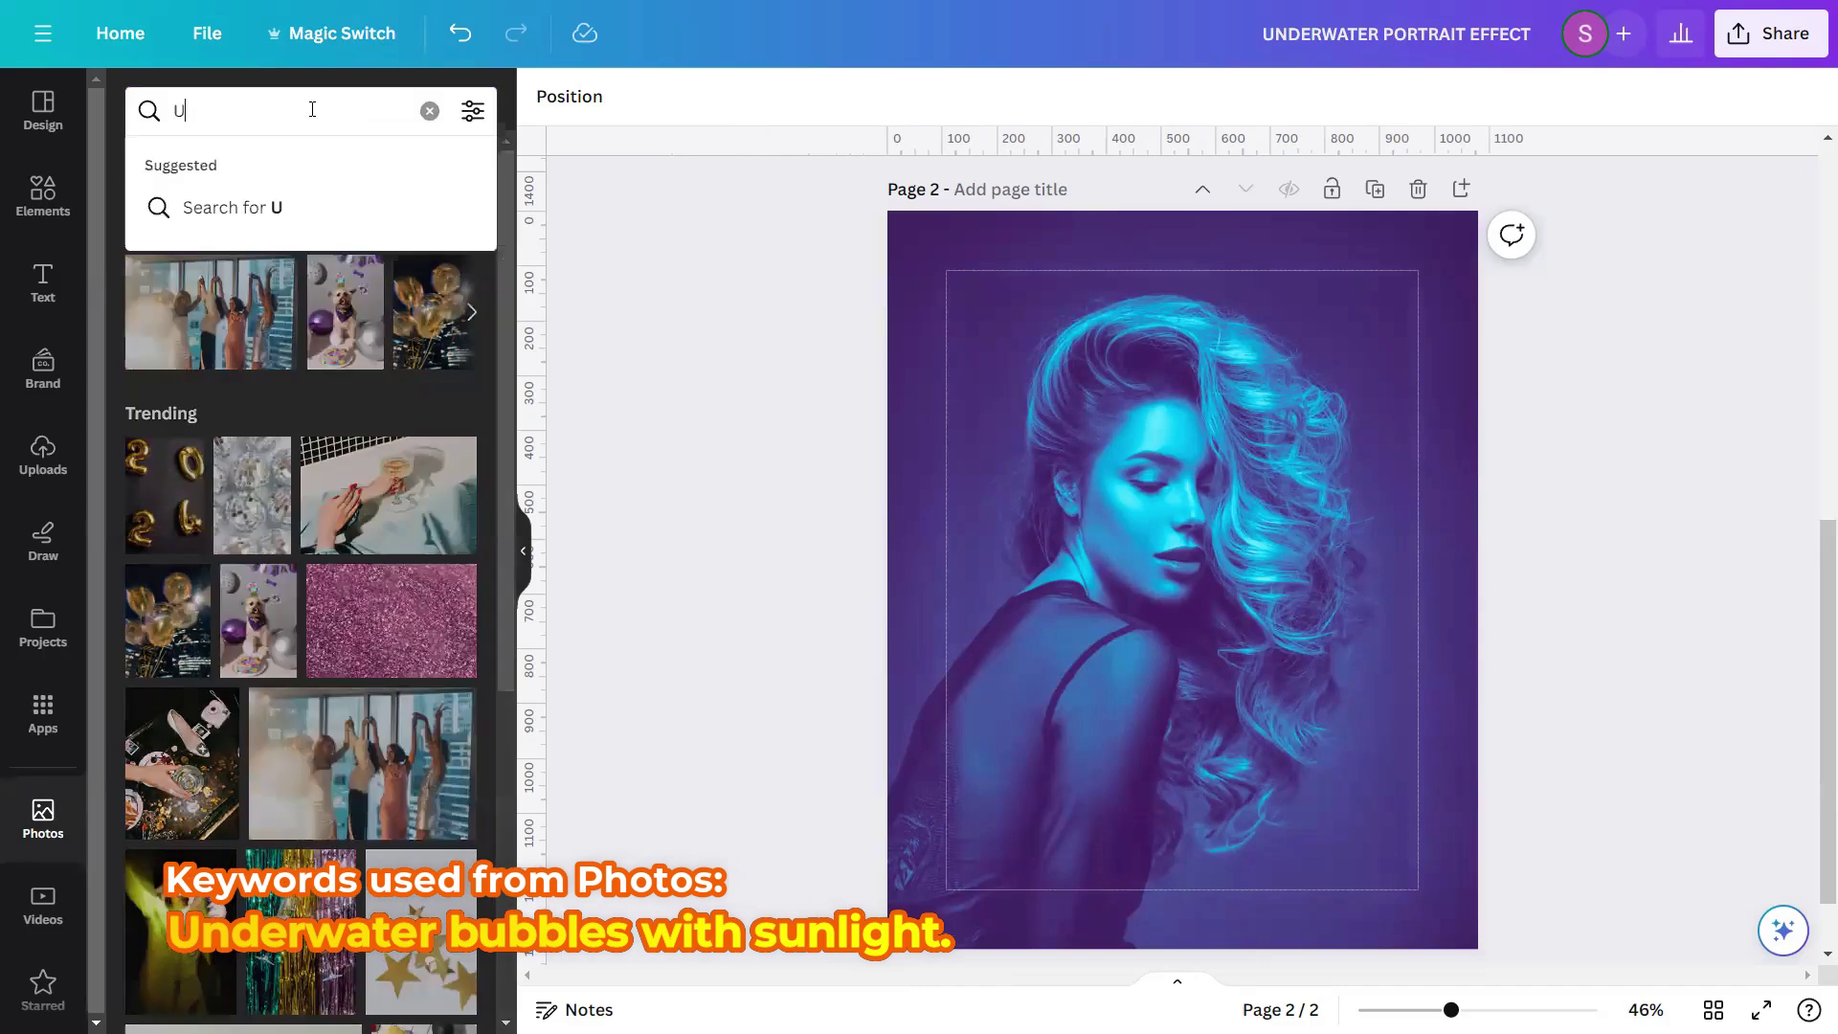
text(nderwater)
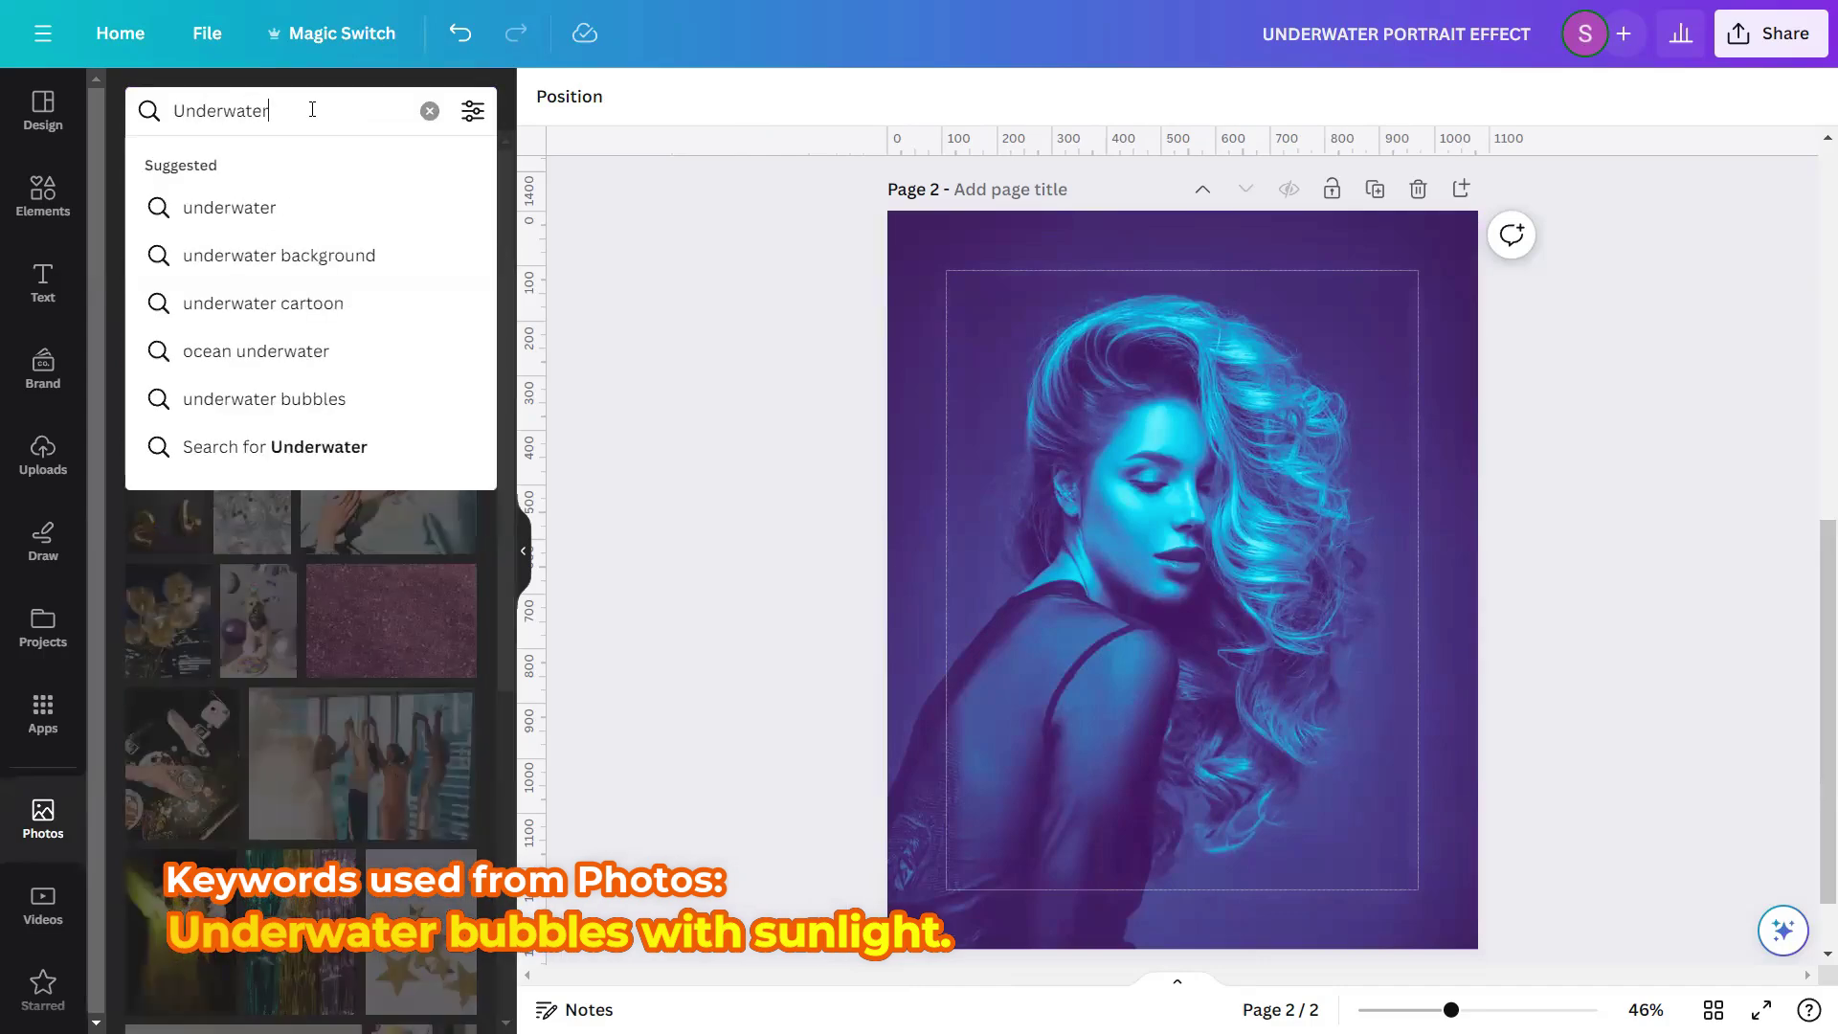
text( bubbles w)
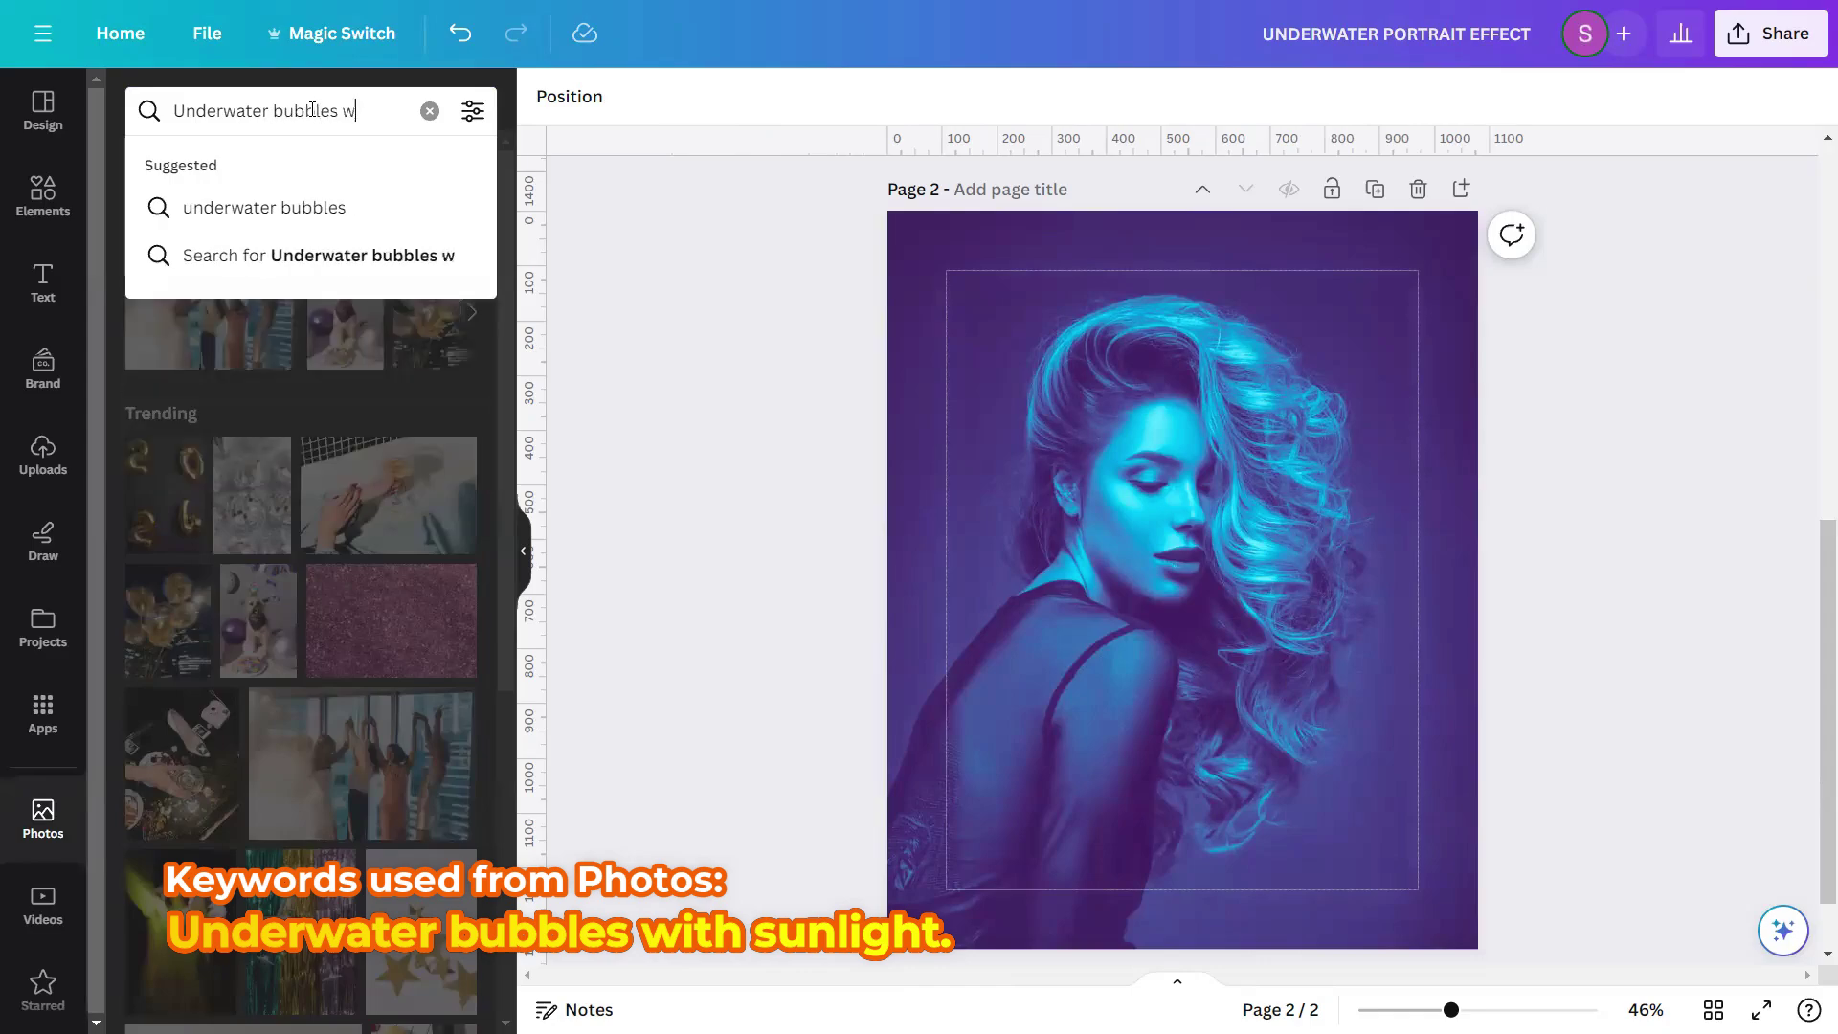
text(ith sunlight)
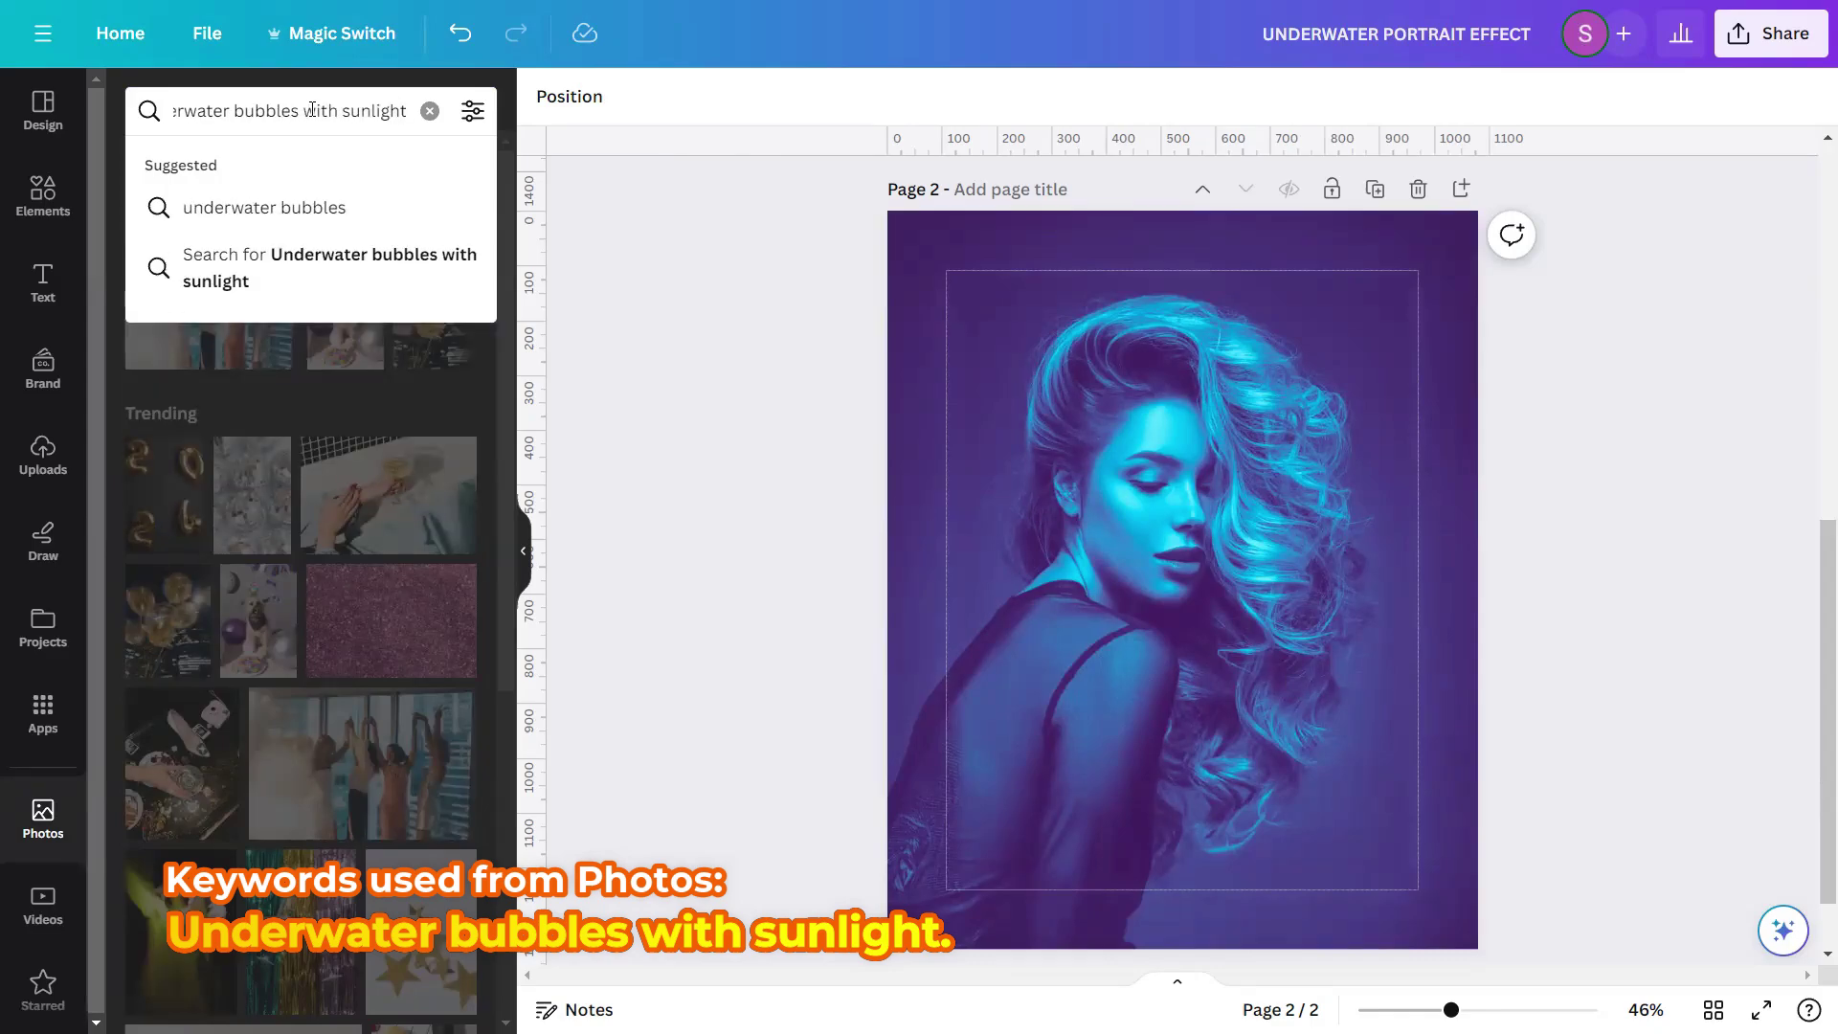
key(Return)
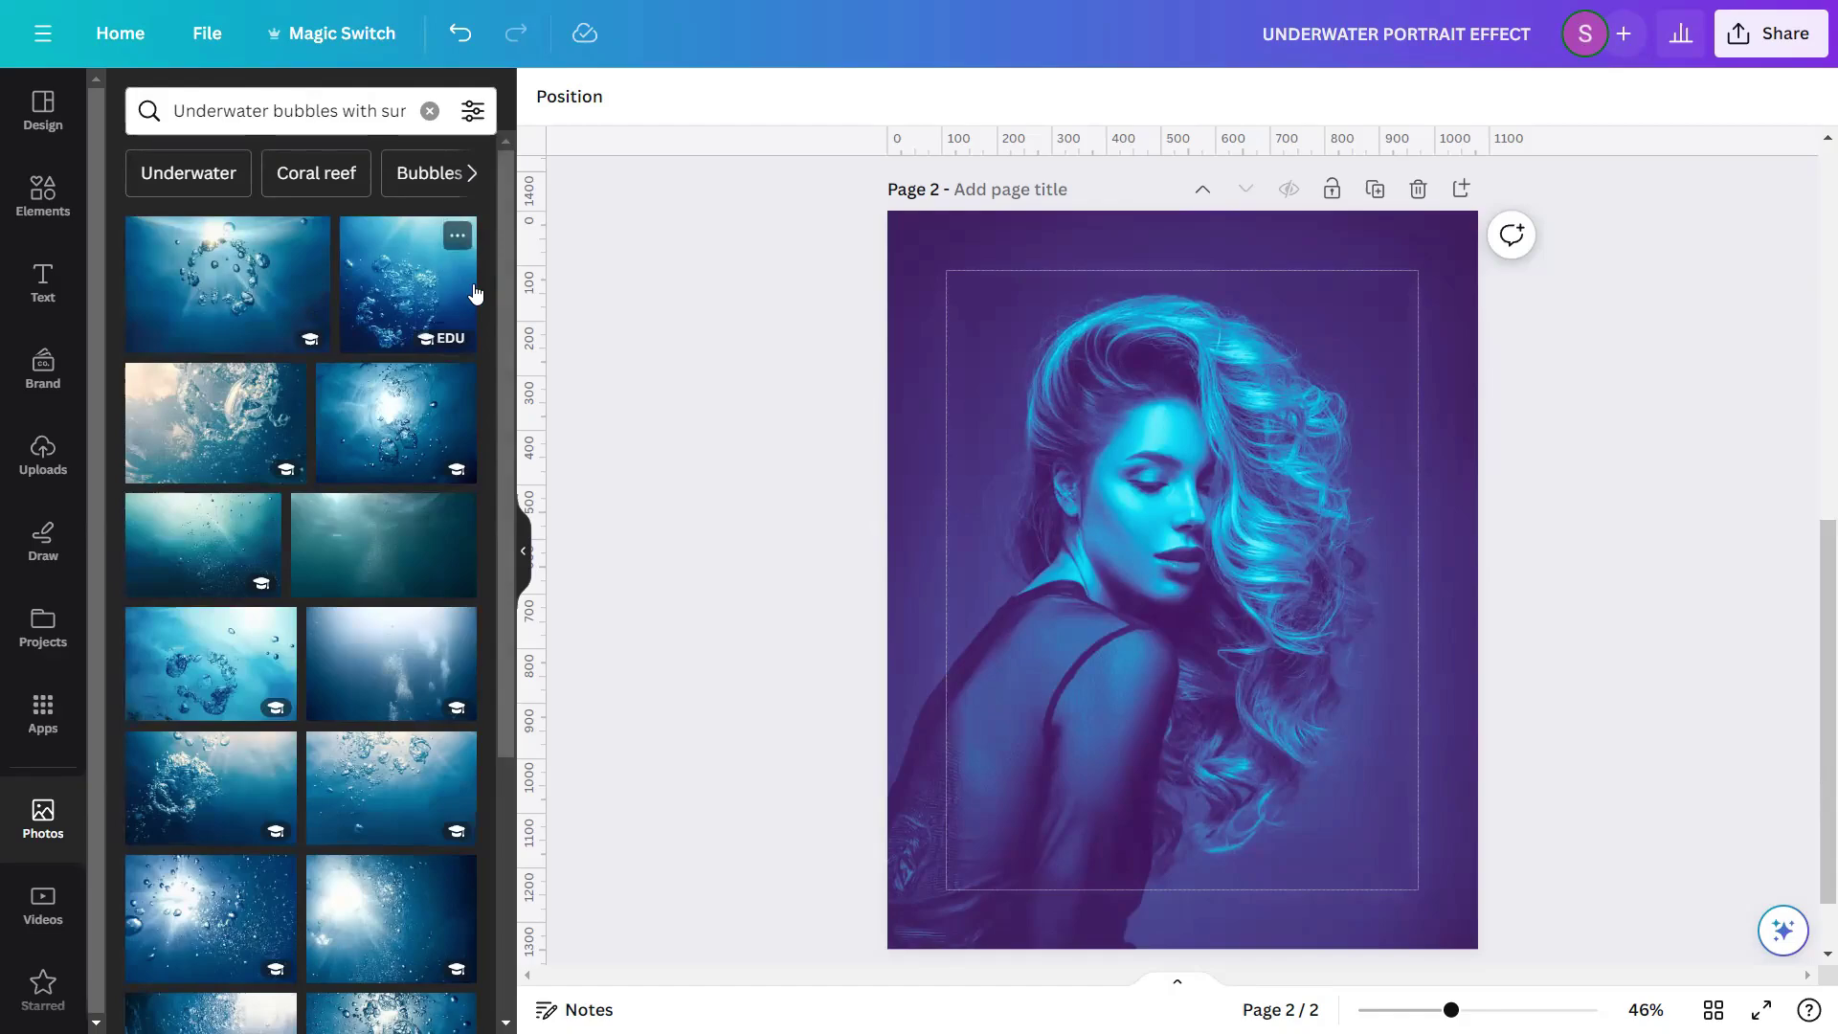
- Browse the results, check a bubbles photo's details, and add it to Page 2
scroll(475, 293, down, 1)
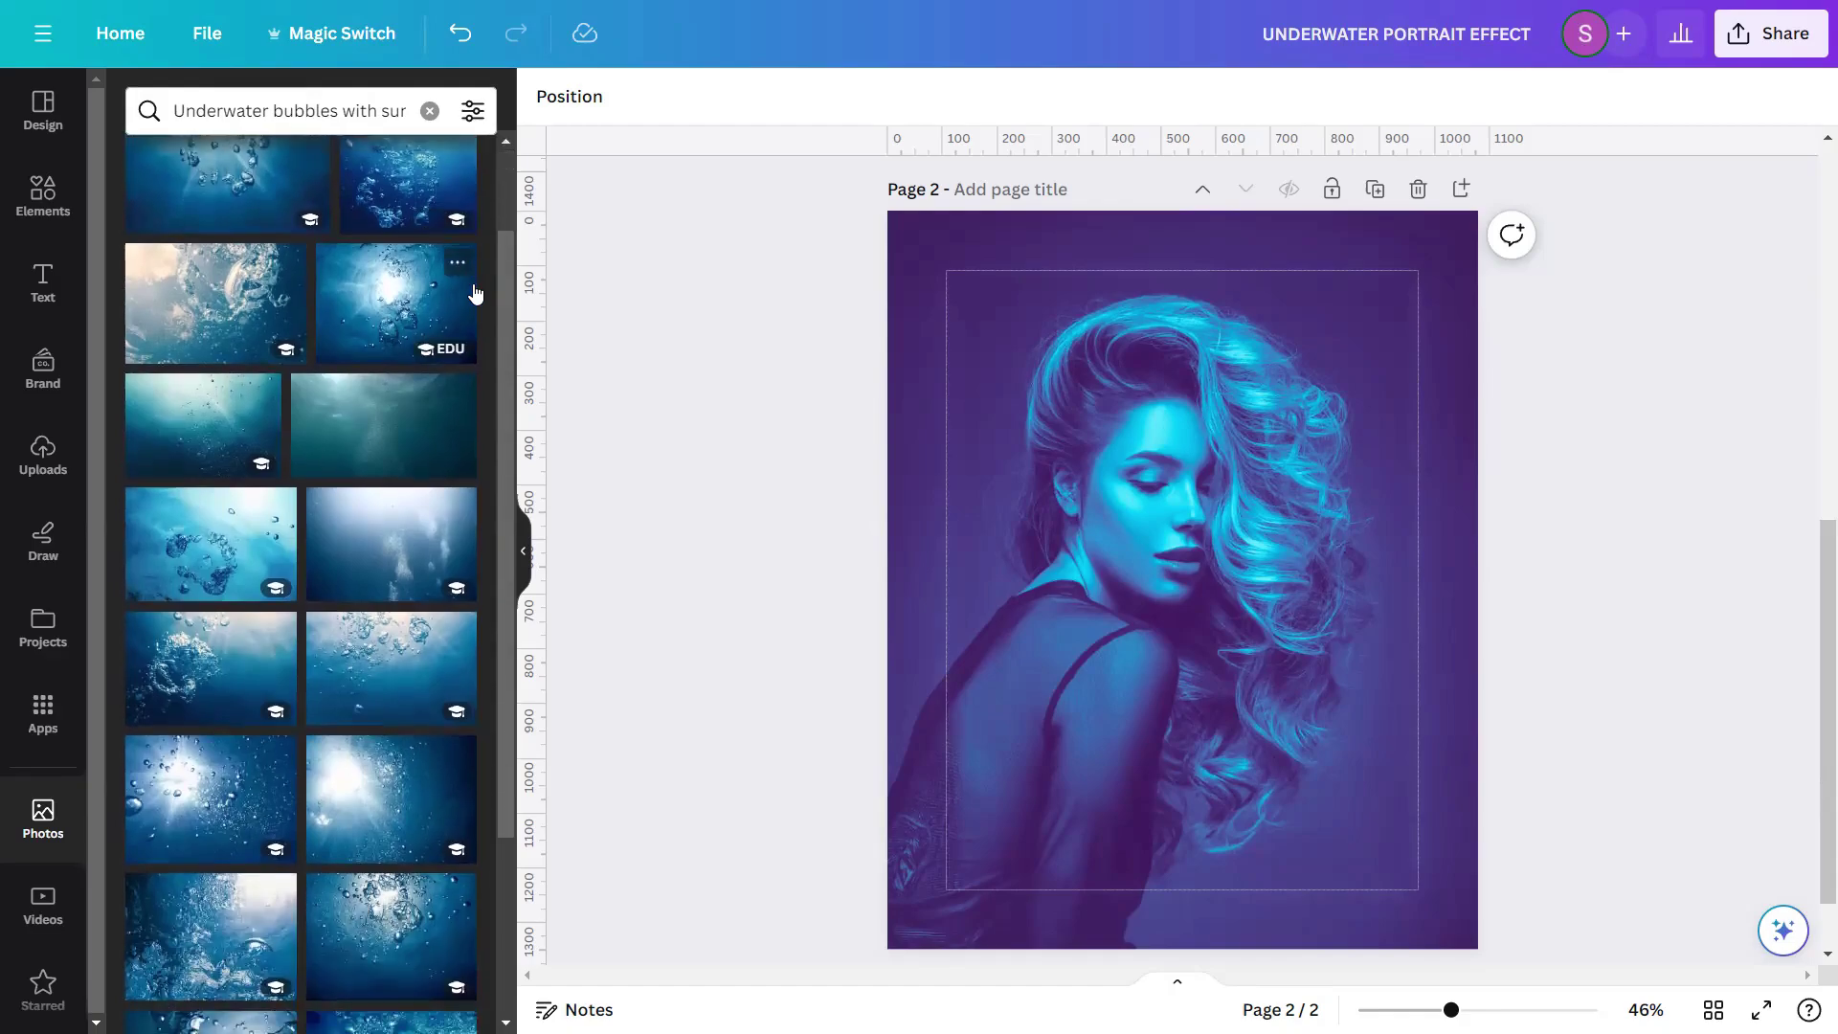
scroll(474, 293, down, 1)
scroll(475, 293, down, 1)
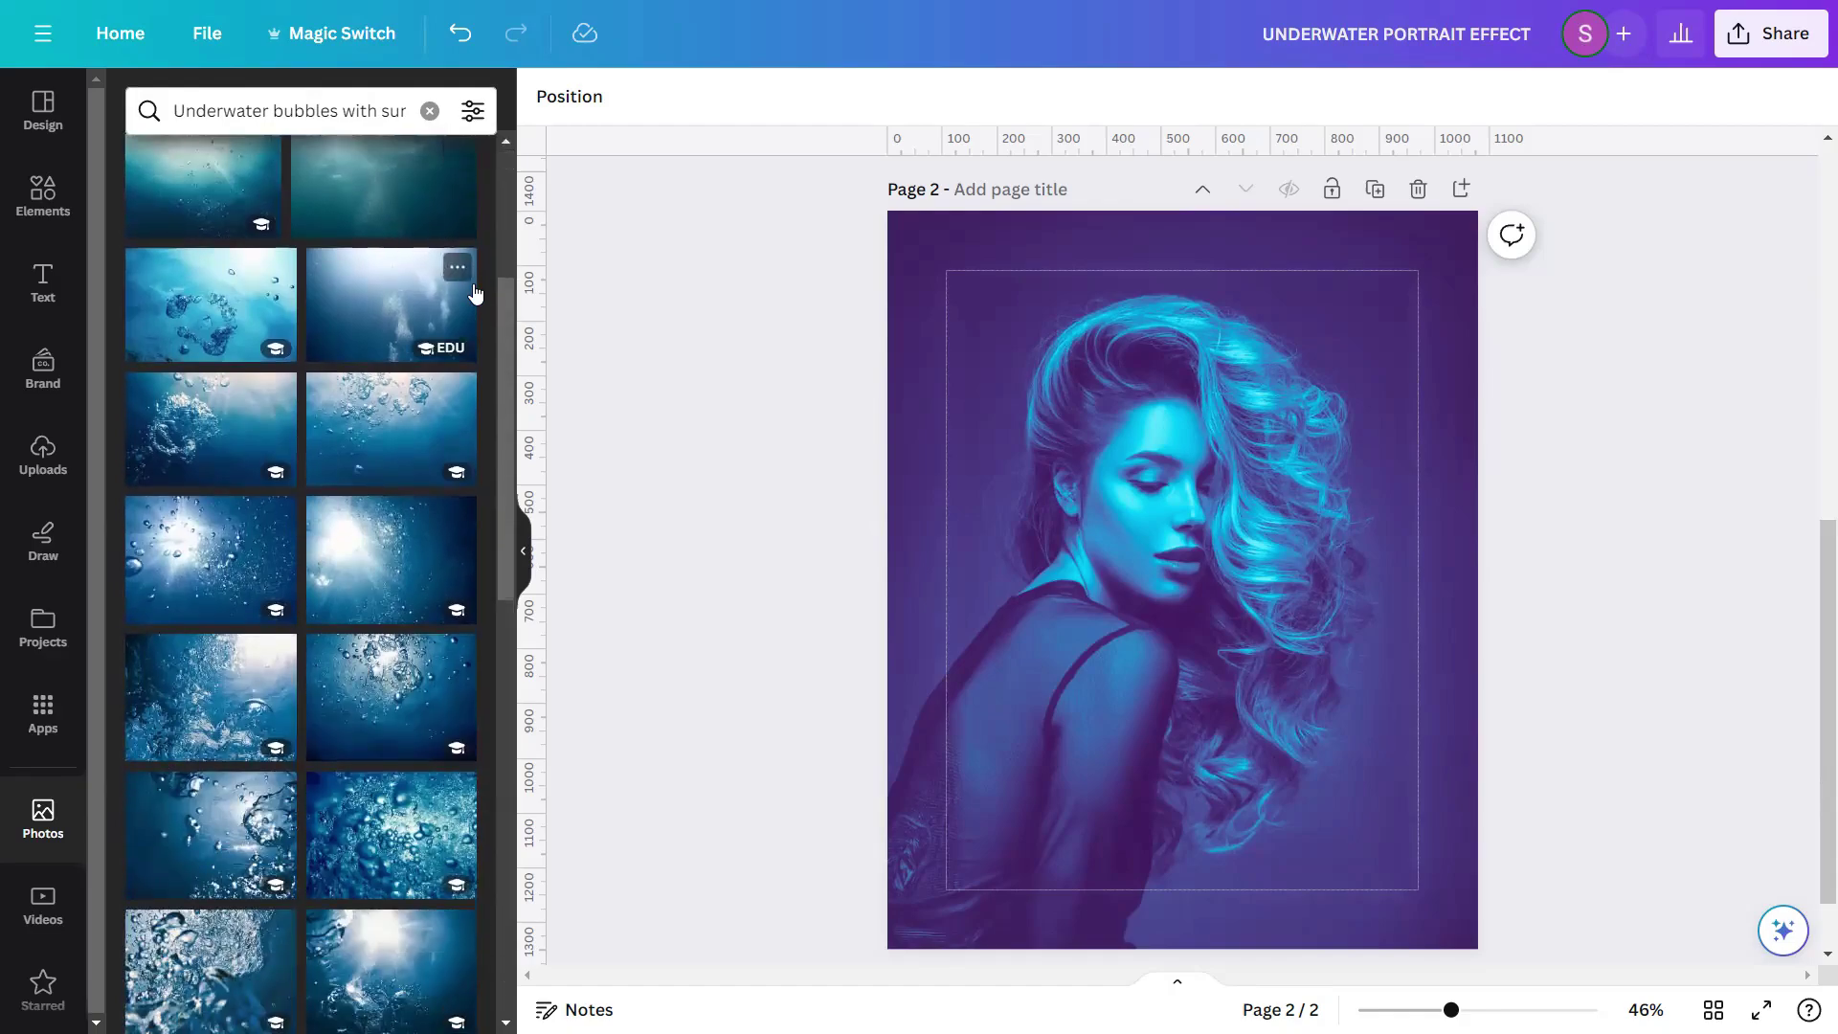
scroll(475, 293, down, 4)
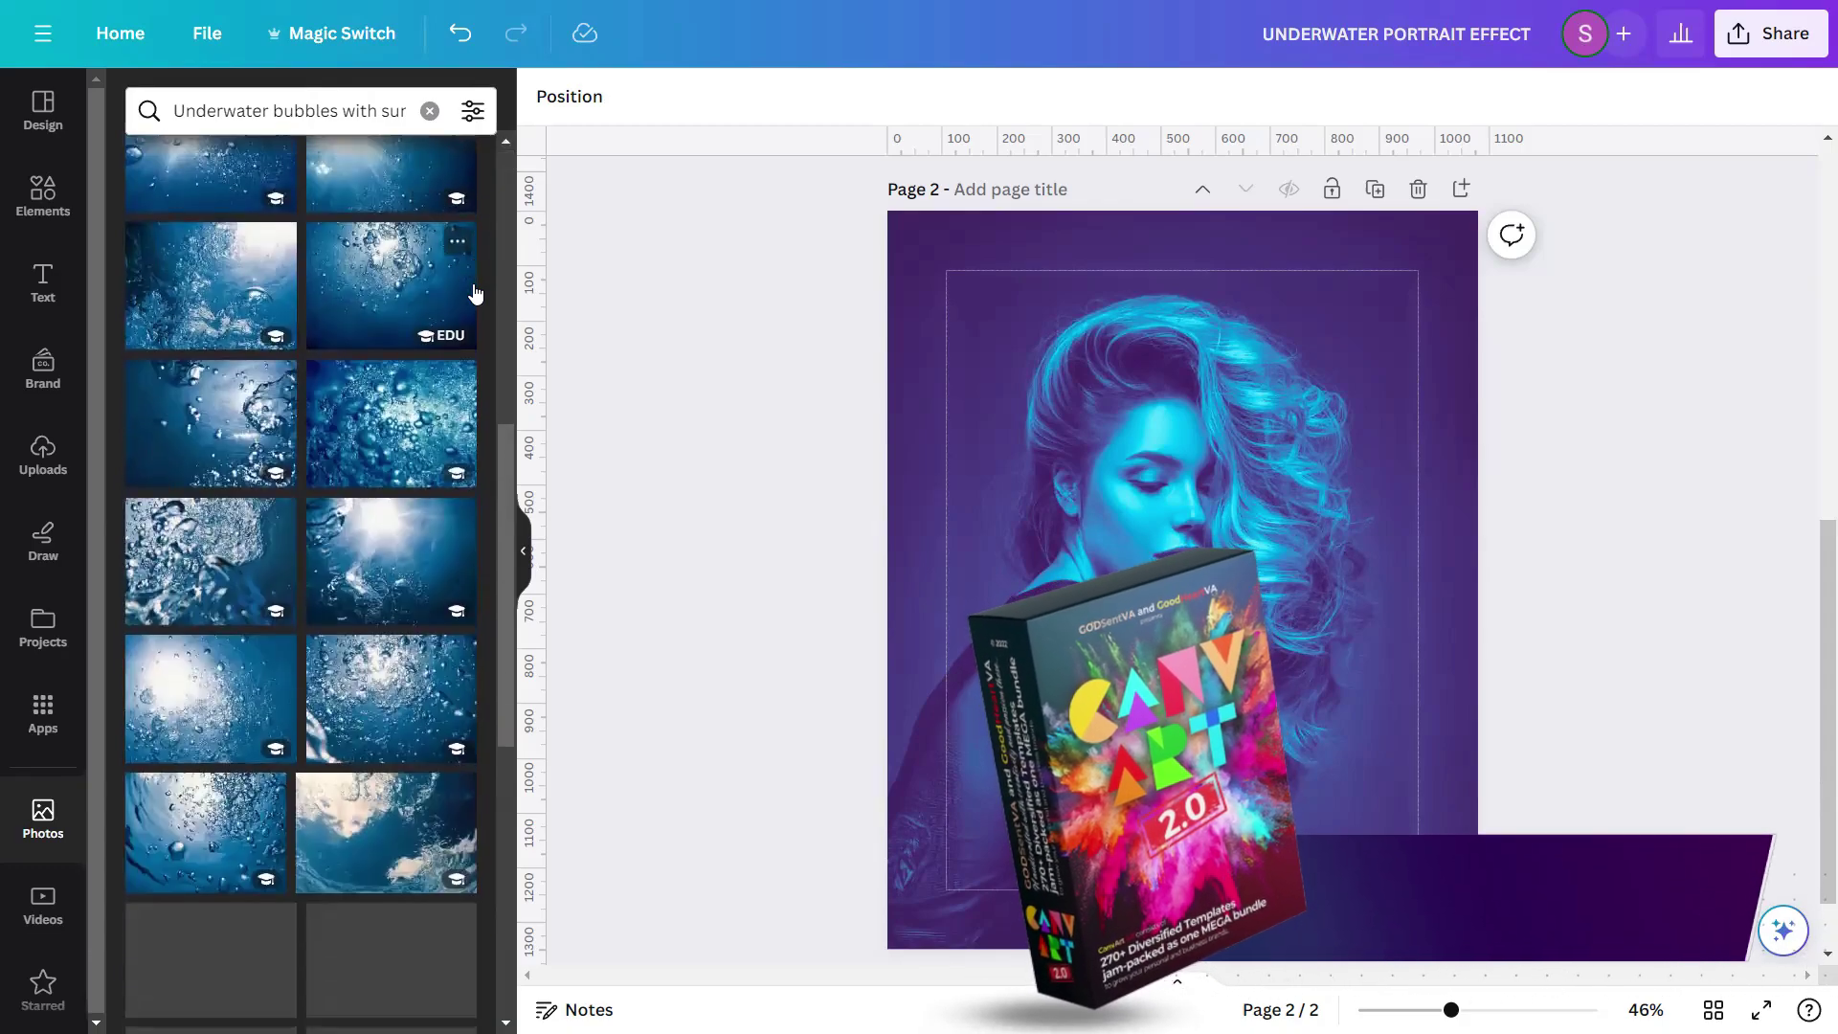
scroll(475, 293, down, 3)
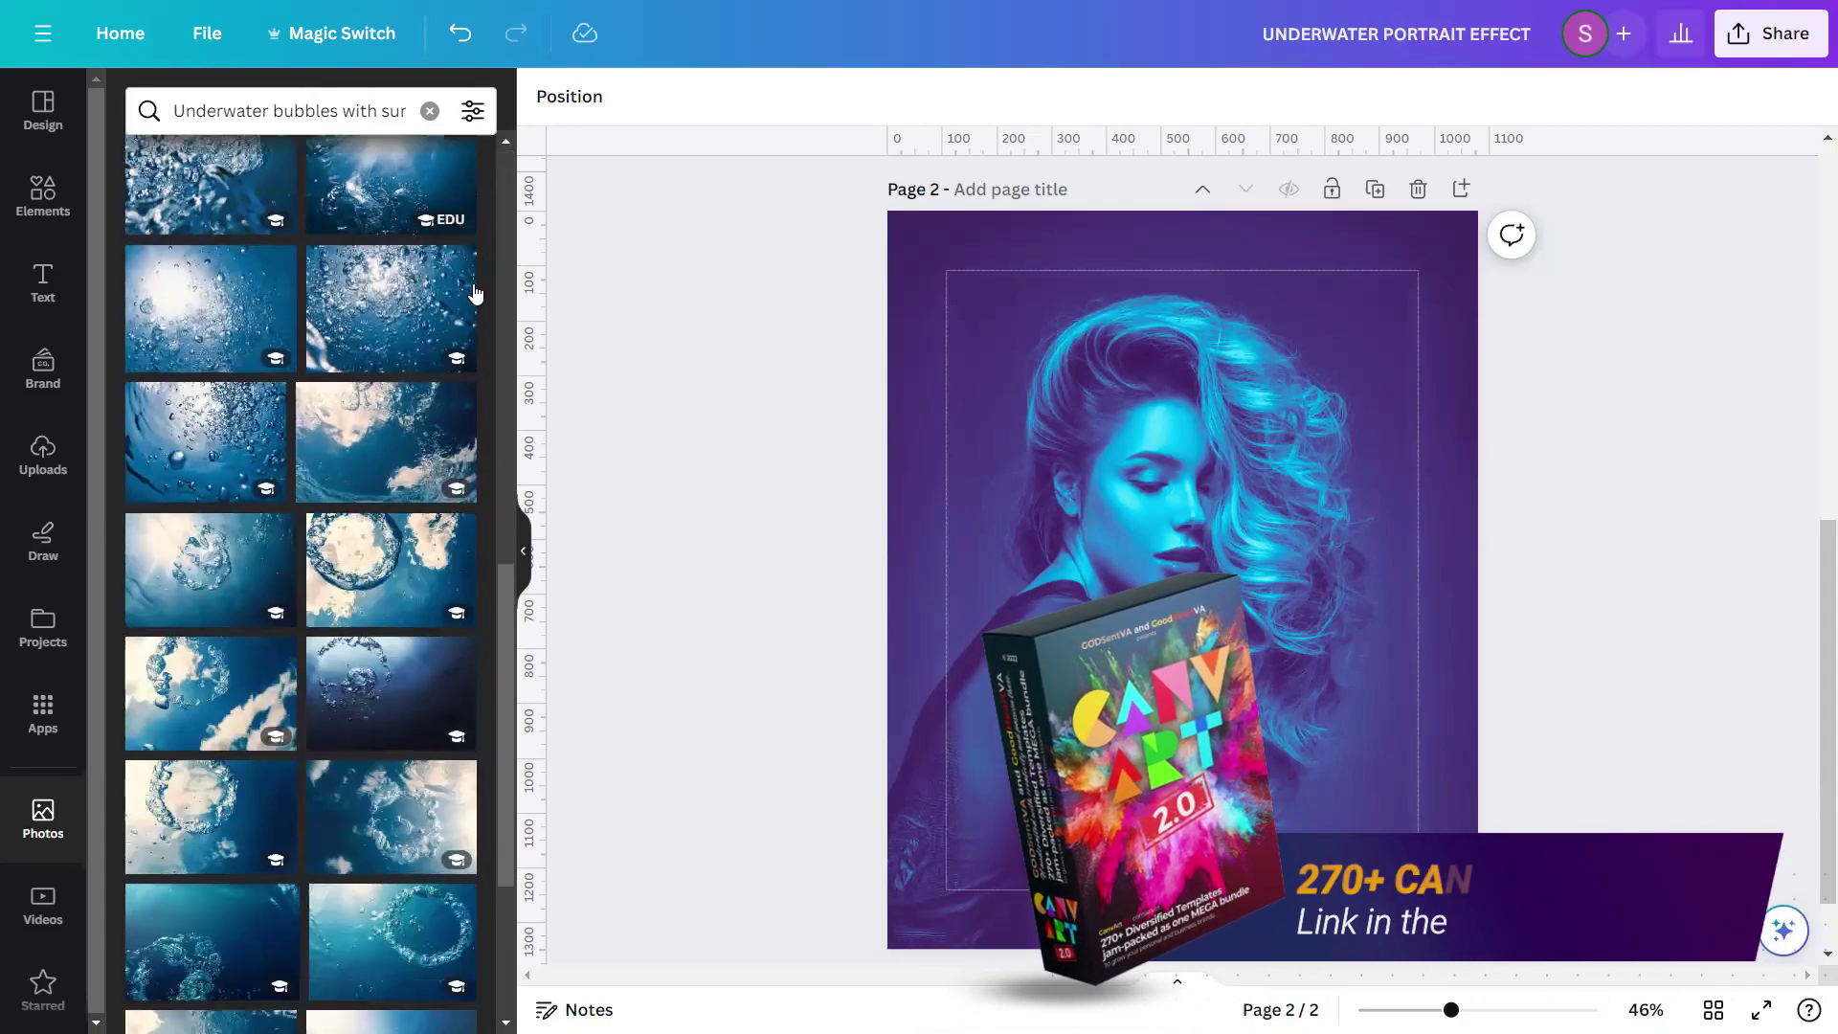
scroll(475, 293, down, 6)
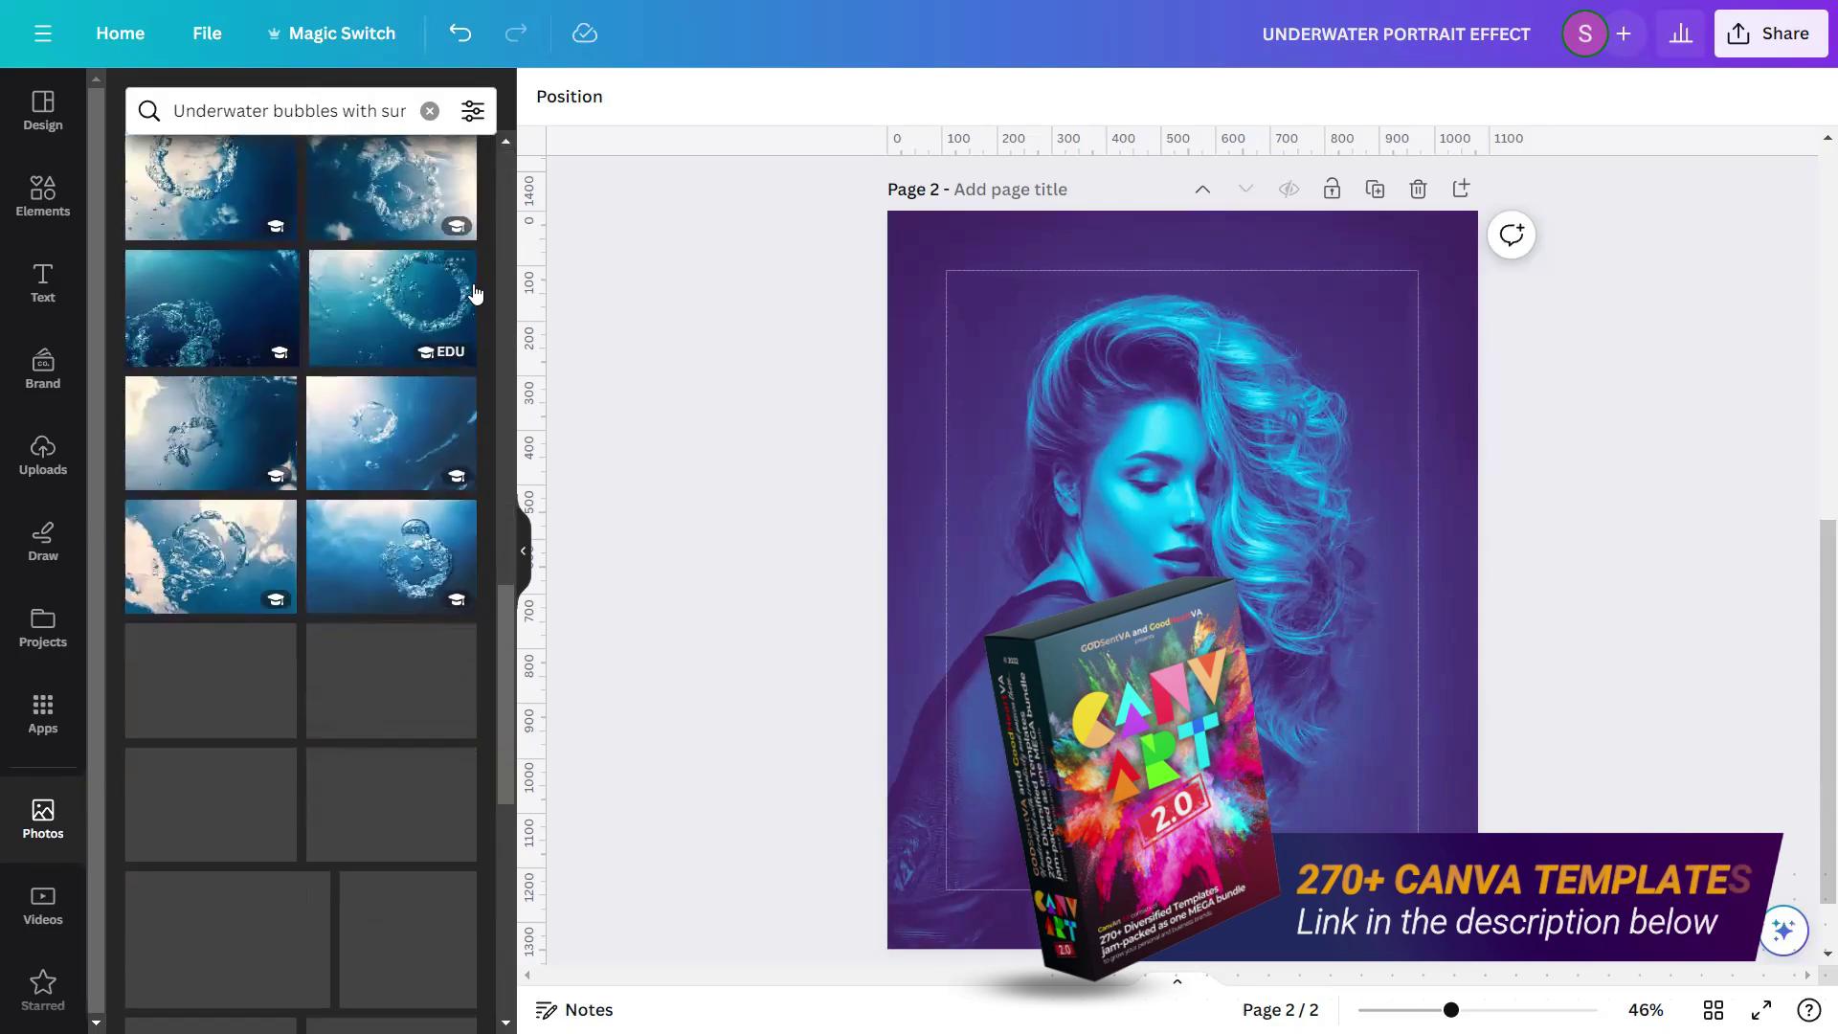
scroll(475, 293, down, 2)
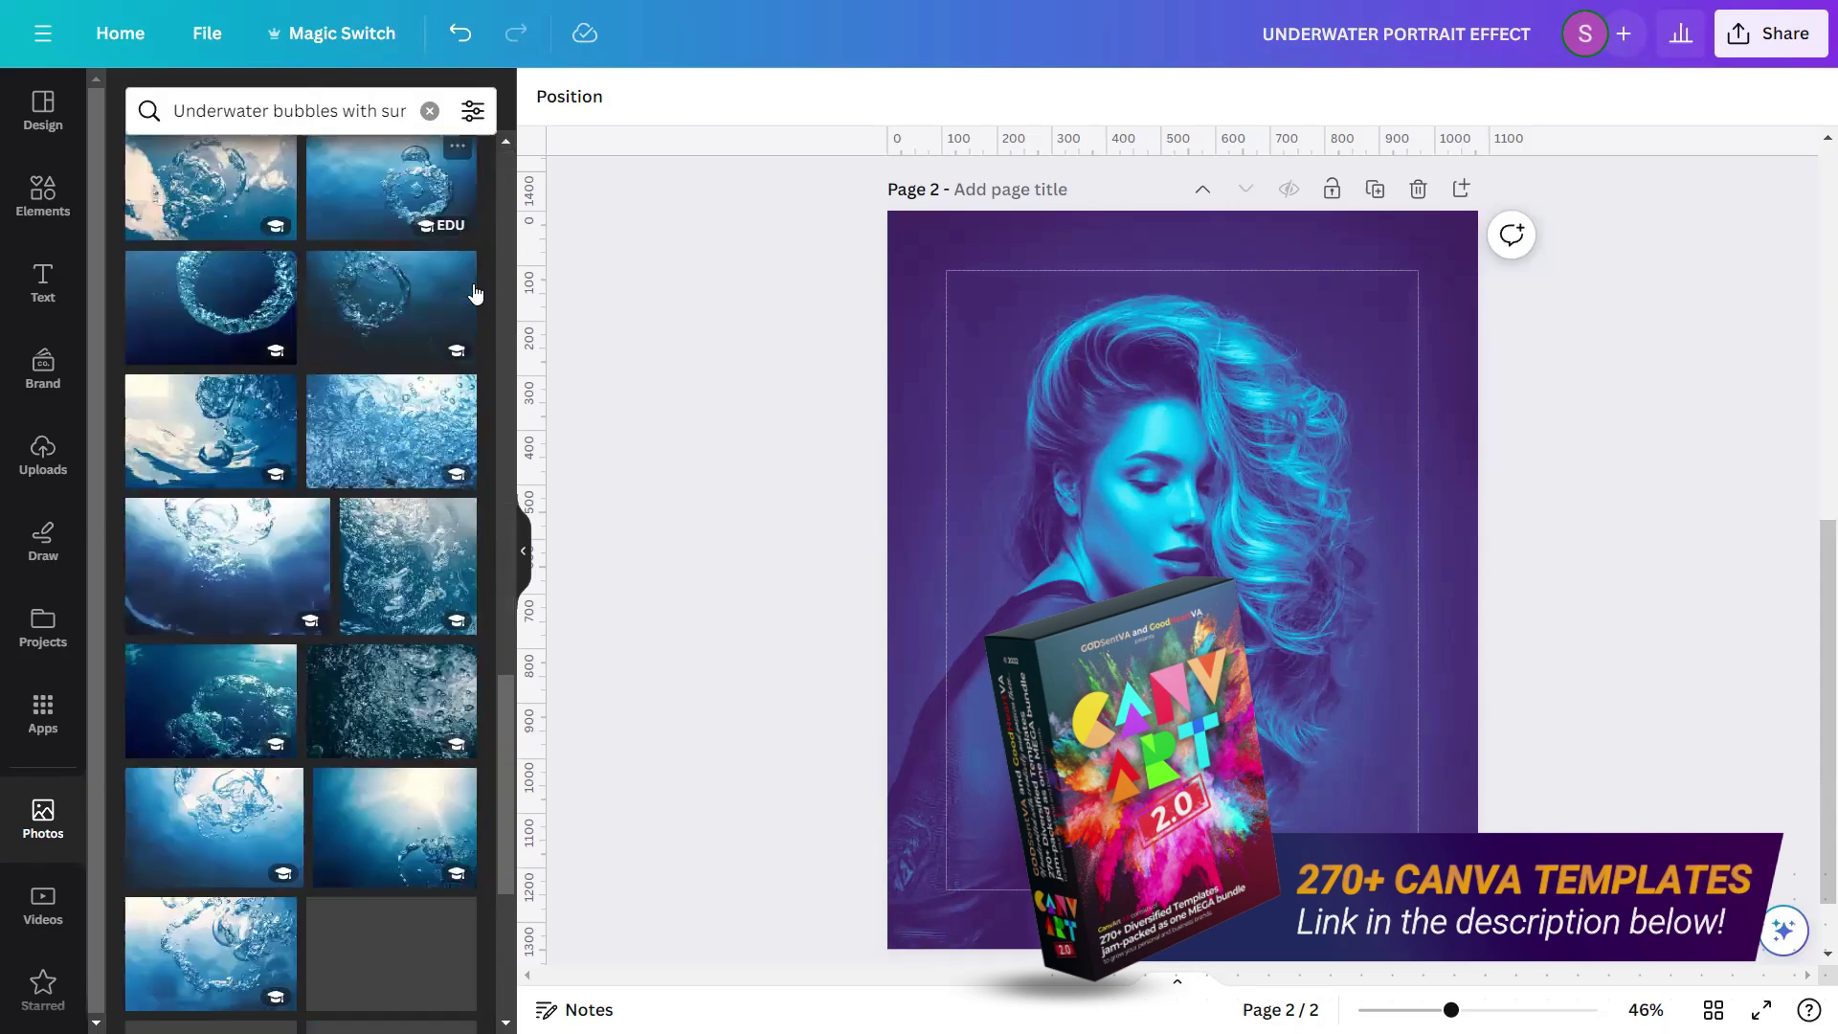
scroll(475, 293, down, 4)
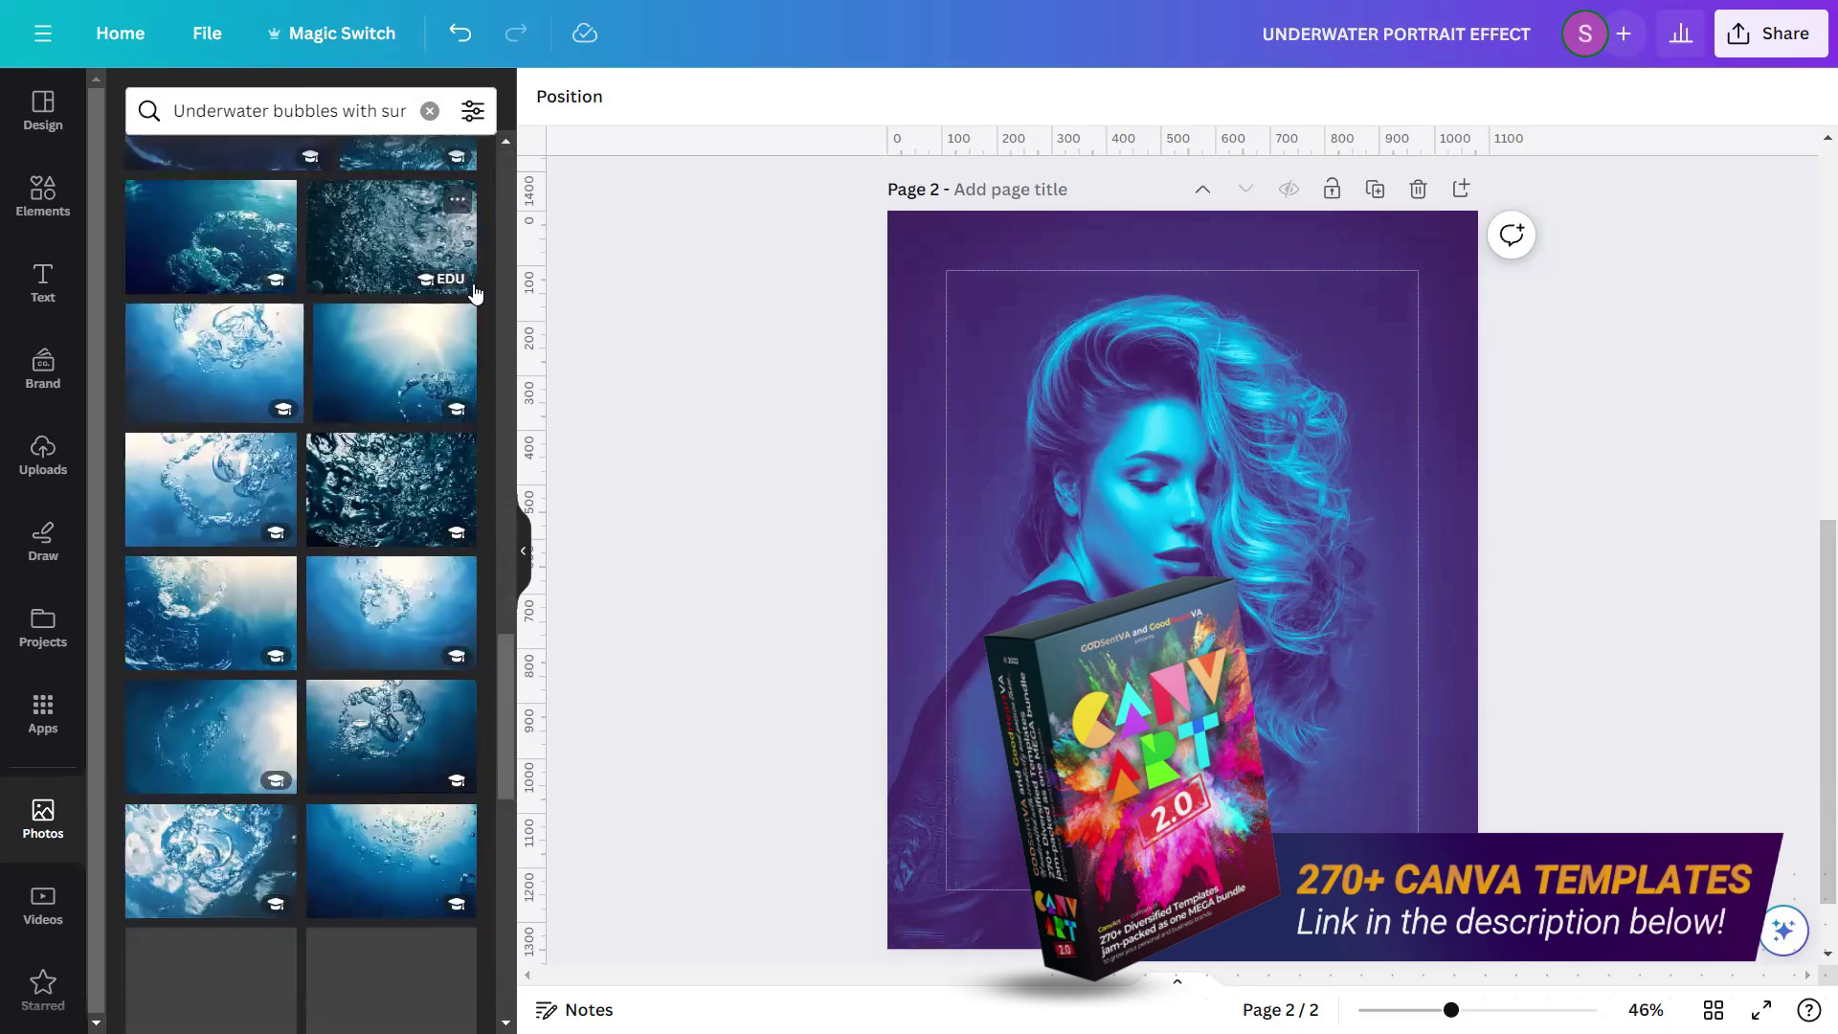
scroll(475, 293, down, 5)
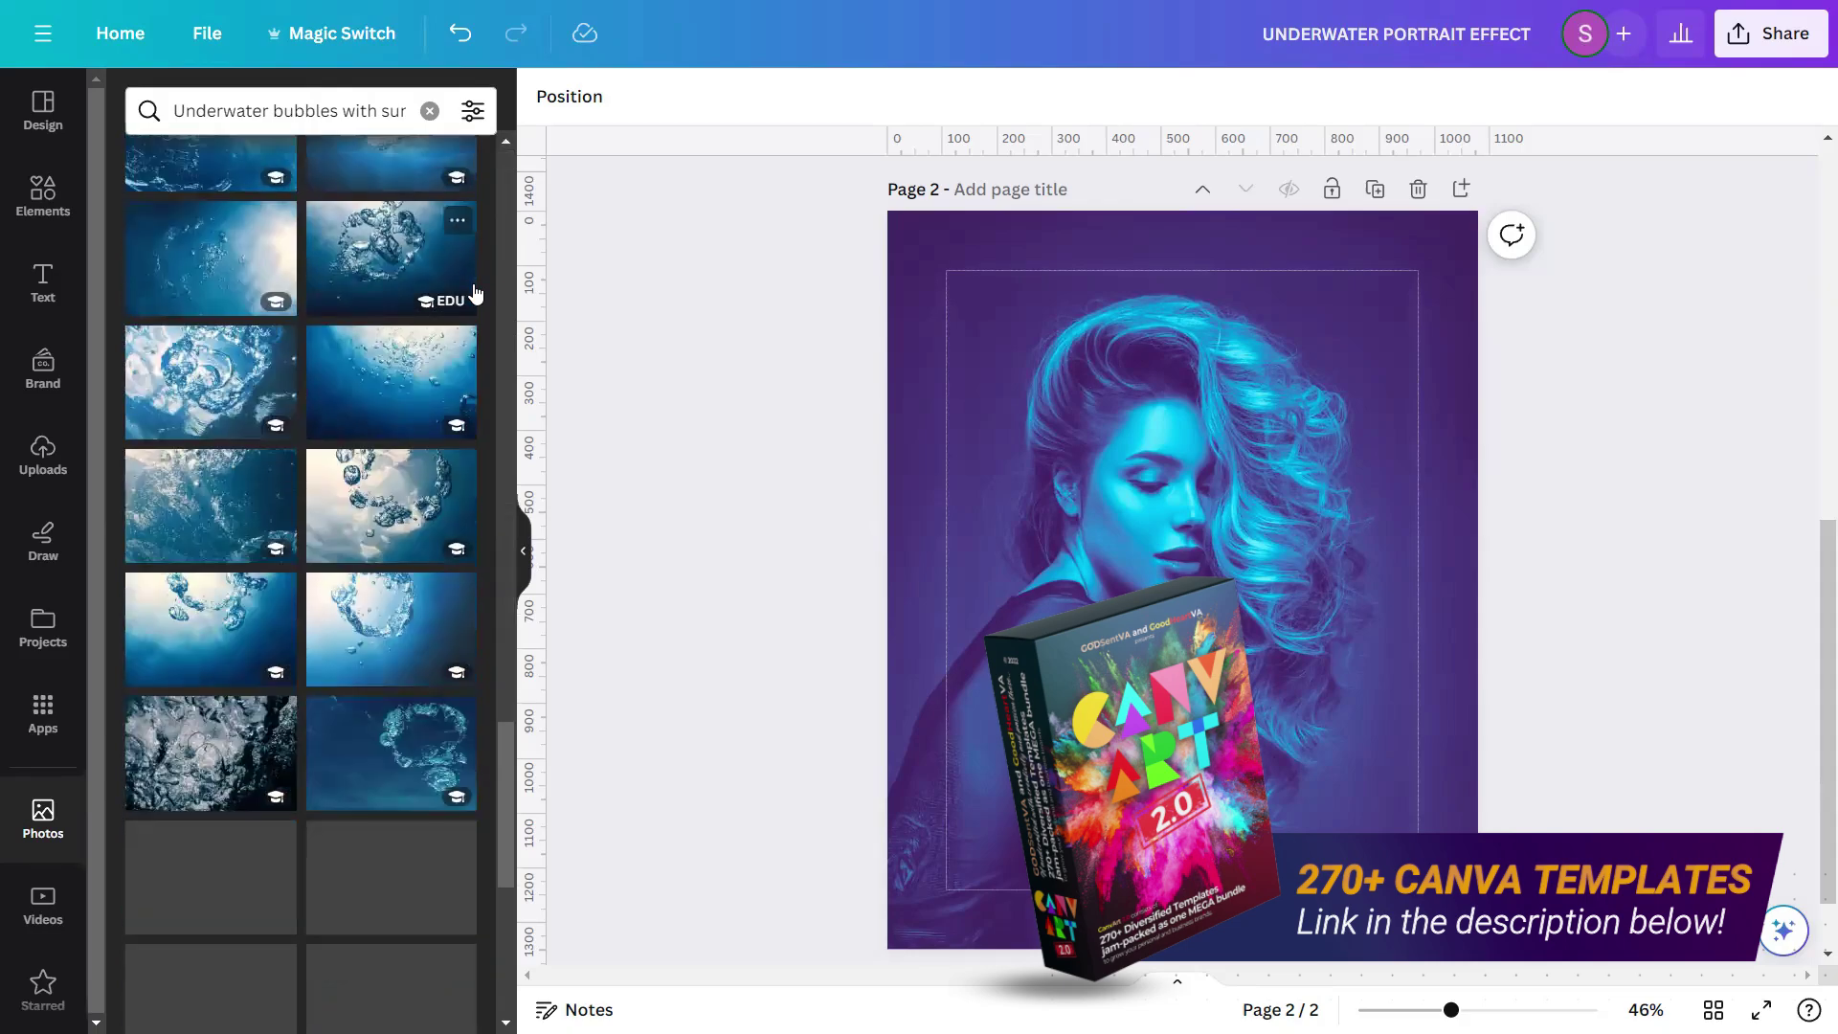
scroll(475, 293, down, 1)
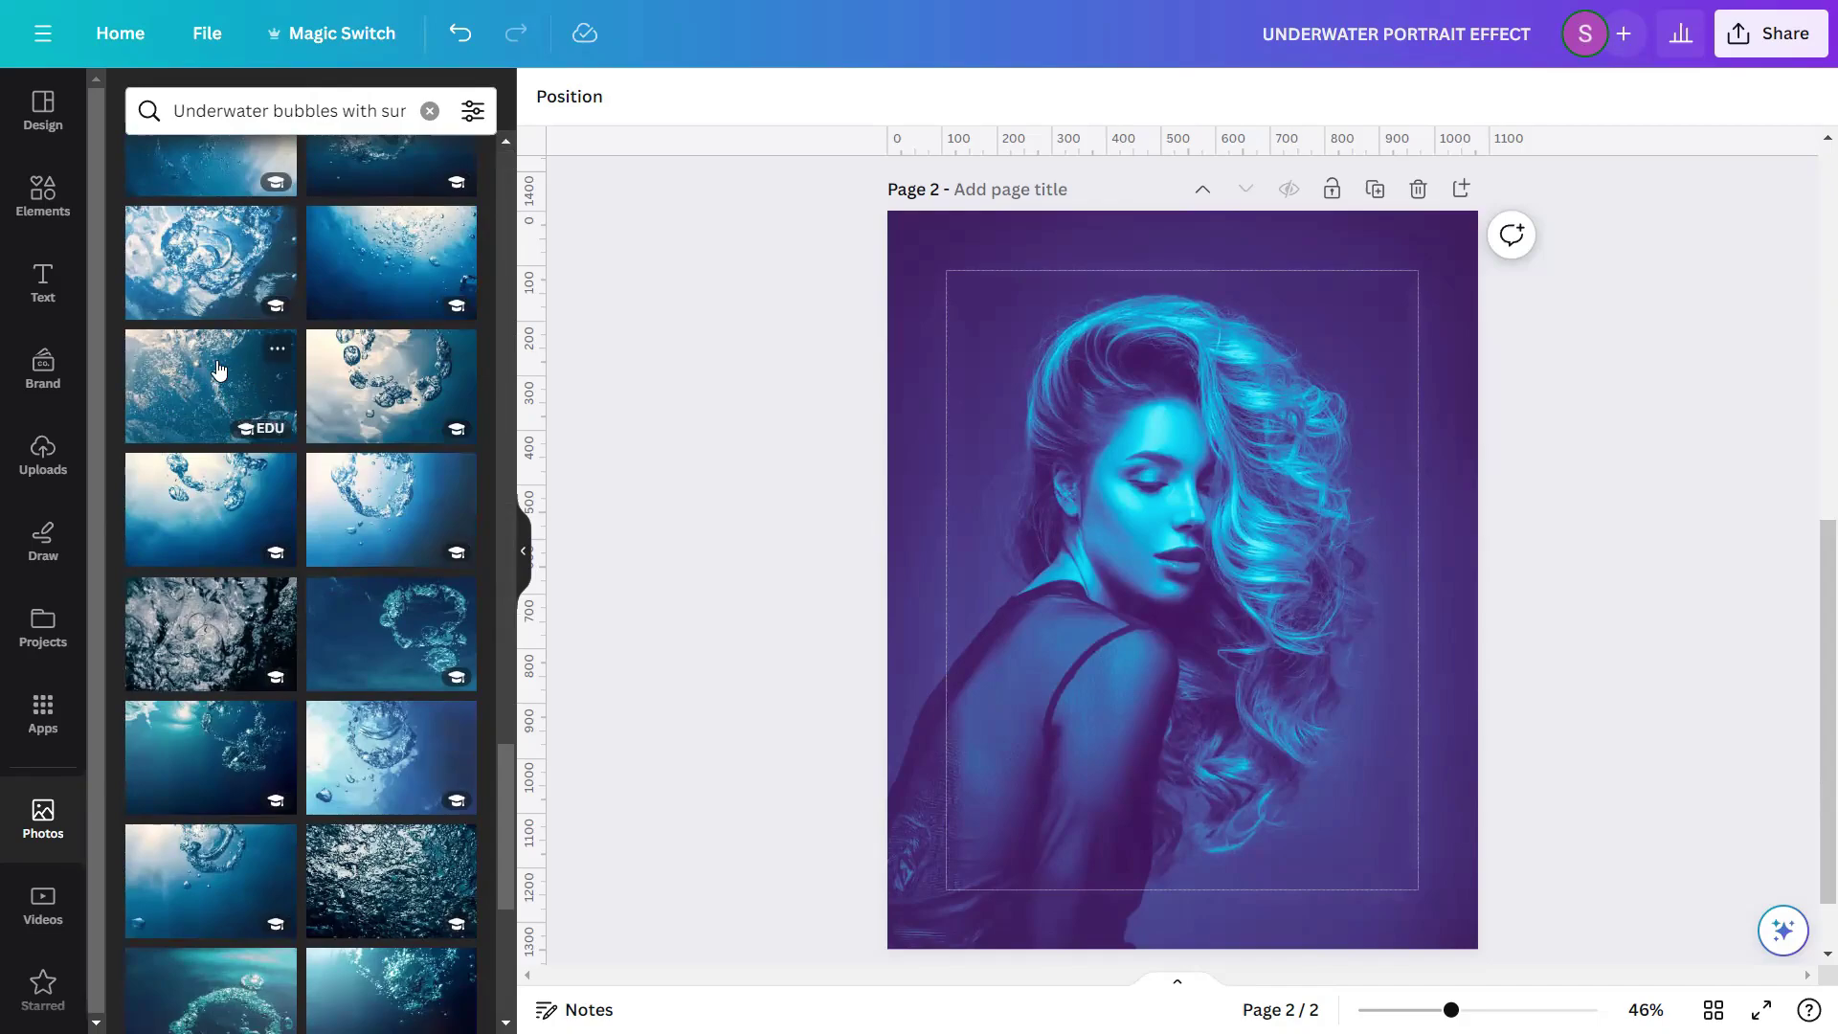
click(278, 348)
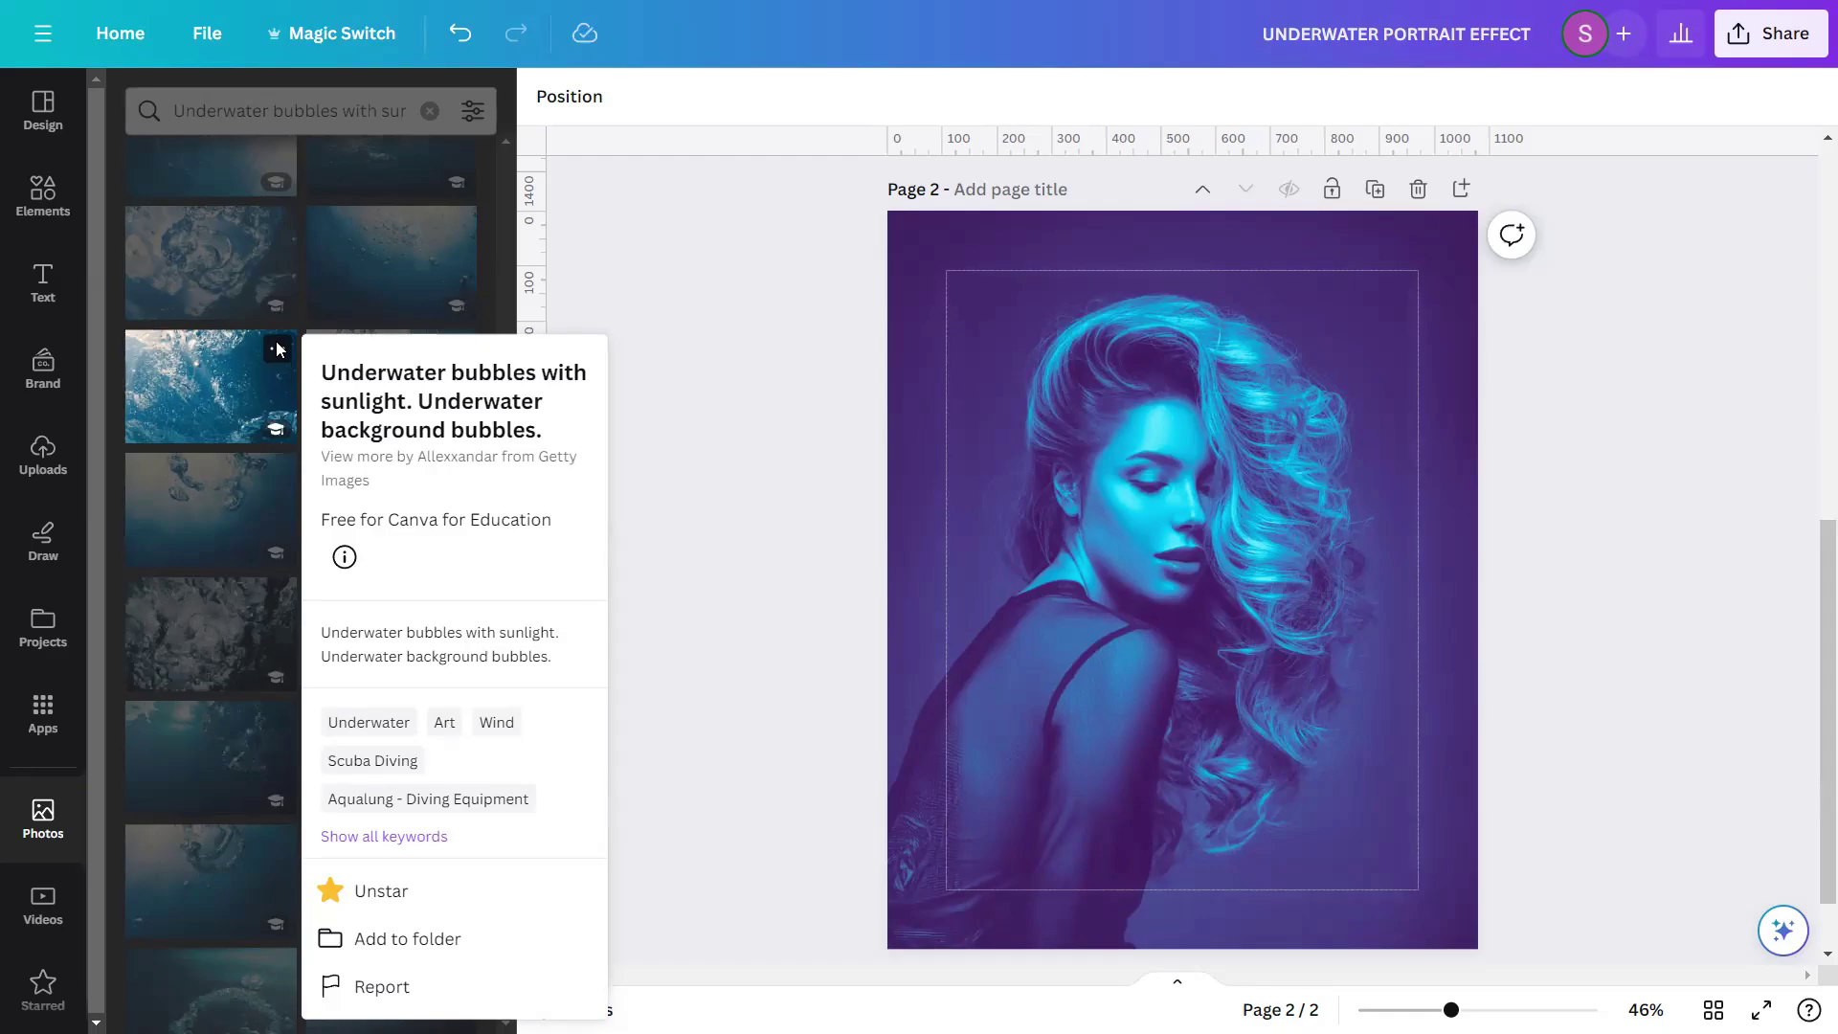
click(220, 381)
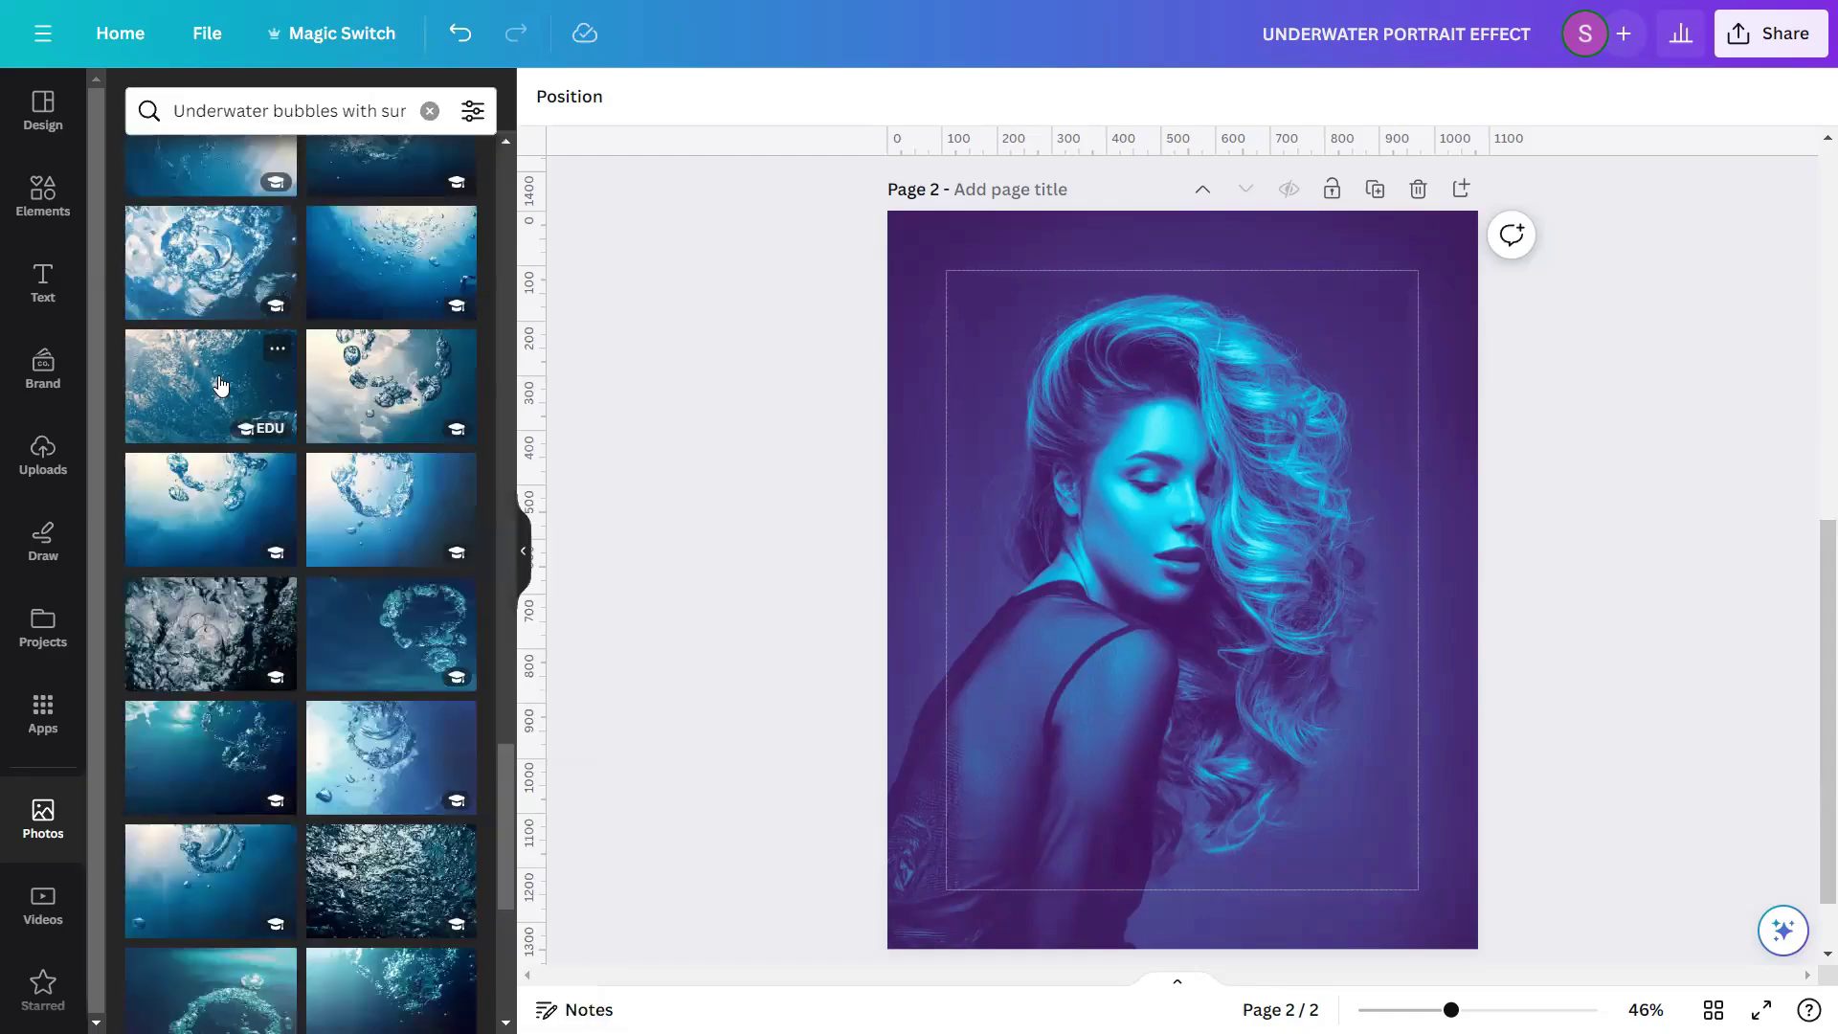
click(220, 384)
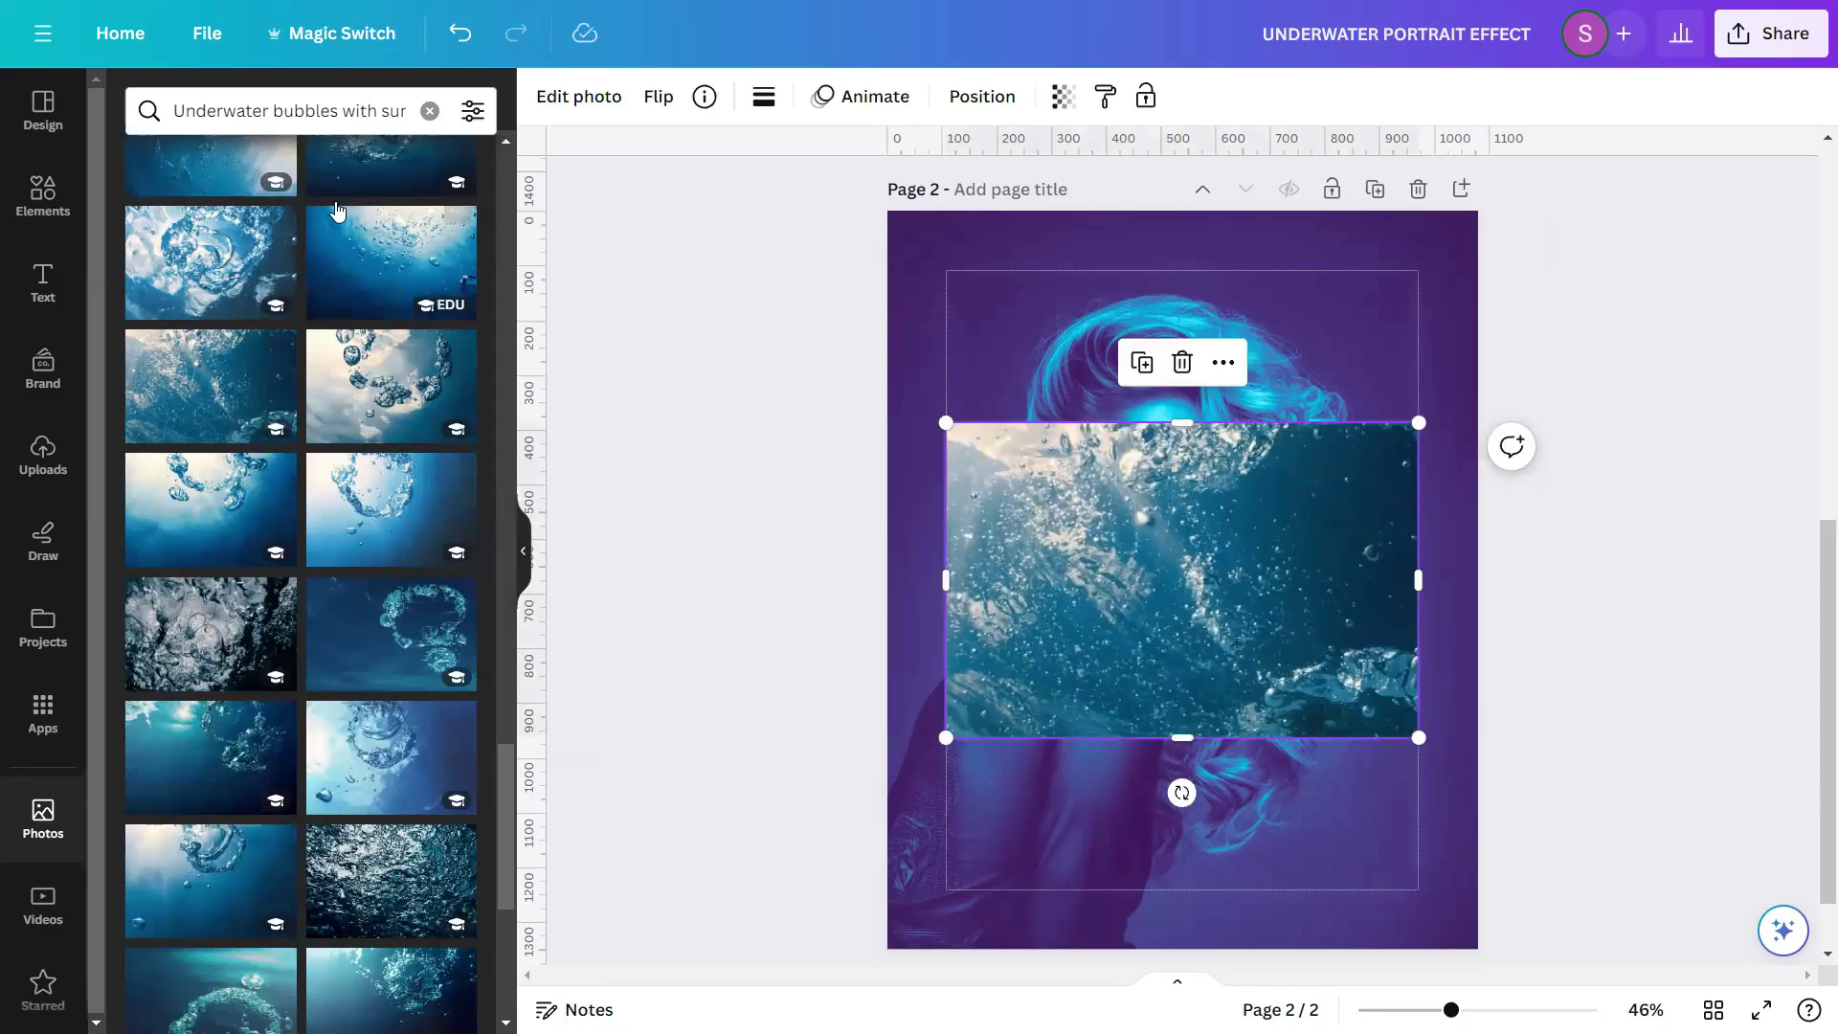
- Clear the search, close Photos, and open the bubbles photo's Arrange settings (864 x 576.2 px)
click(428, 108)
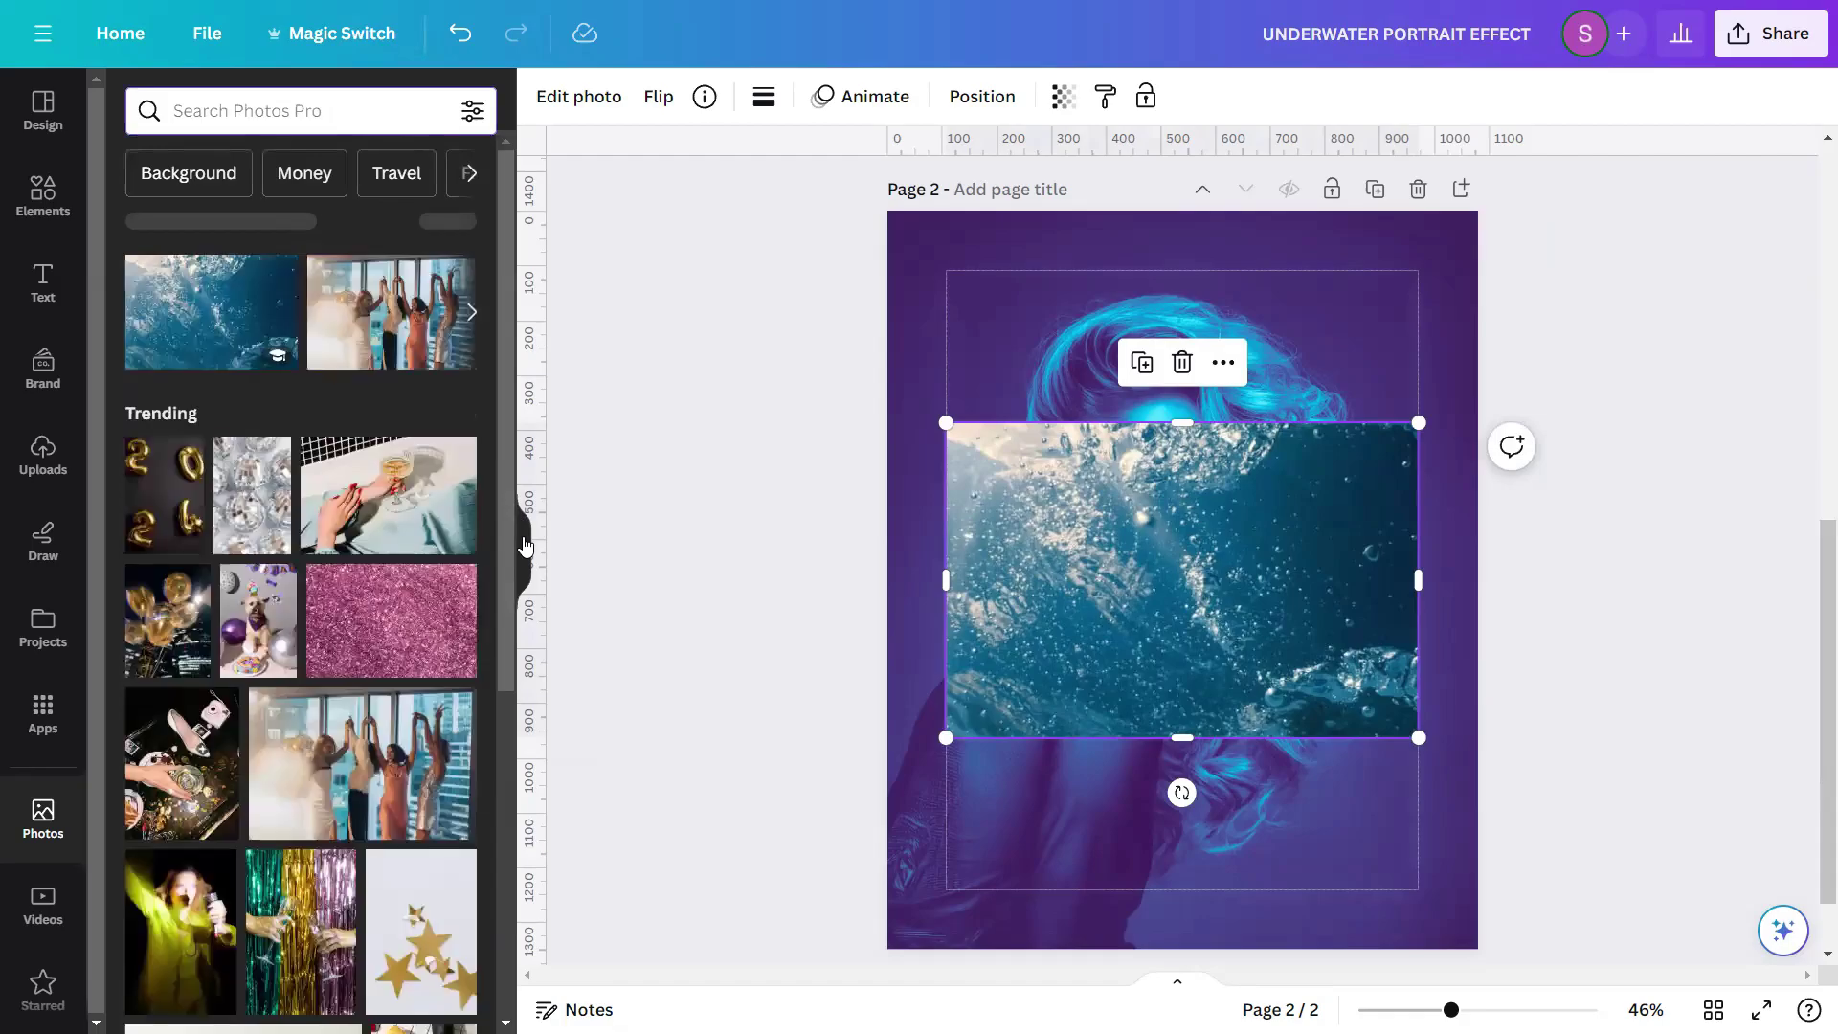
click(523, 551)
click(1350, 575)
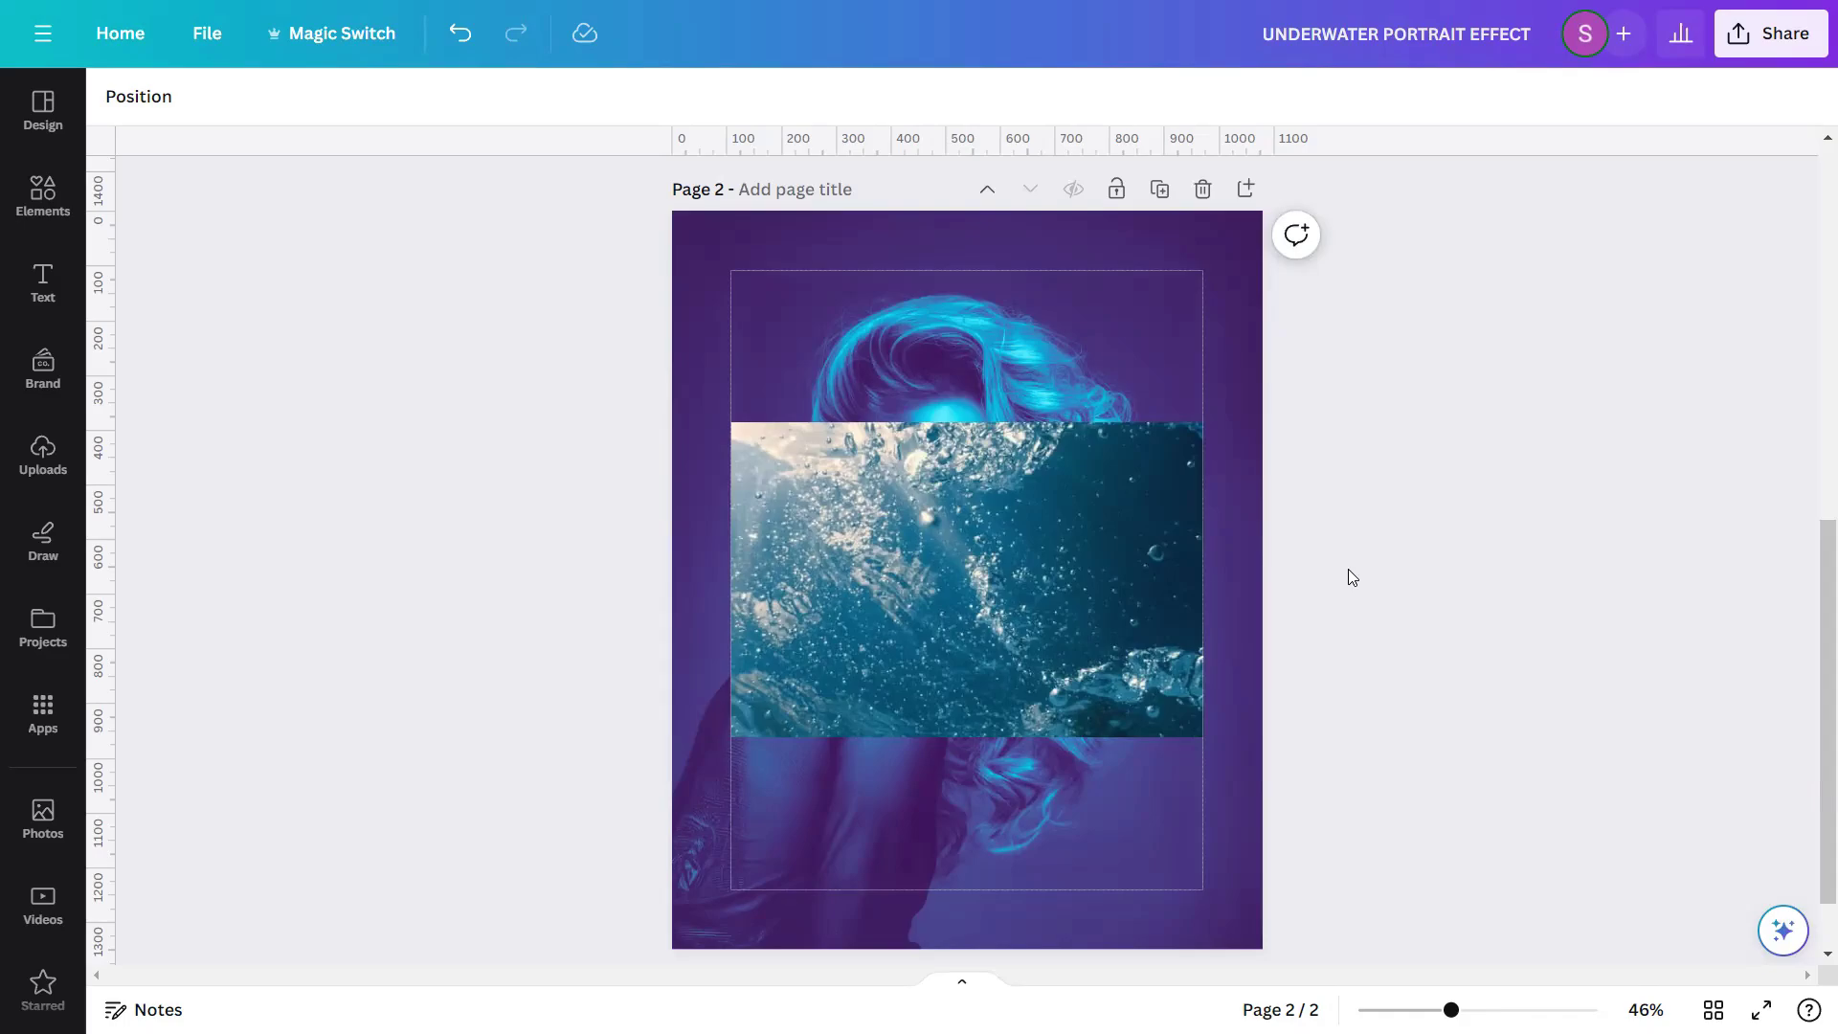
click(1098, 581)
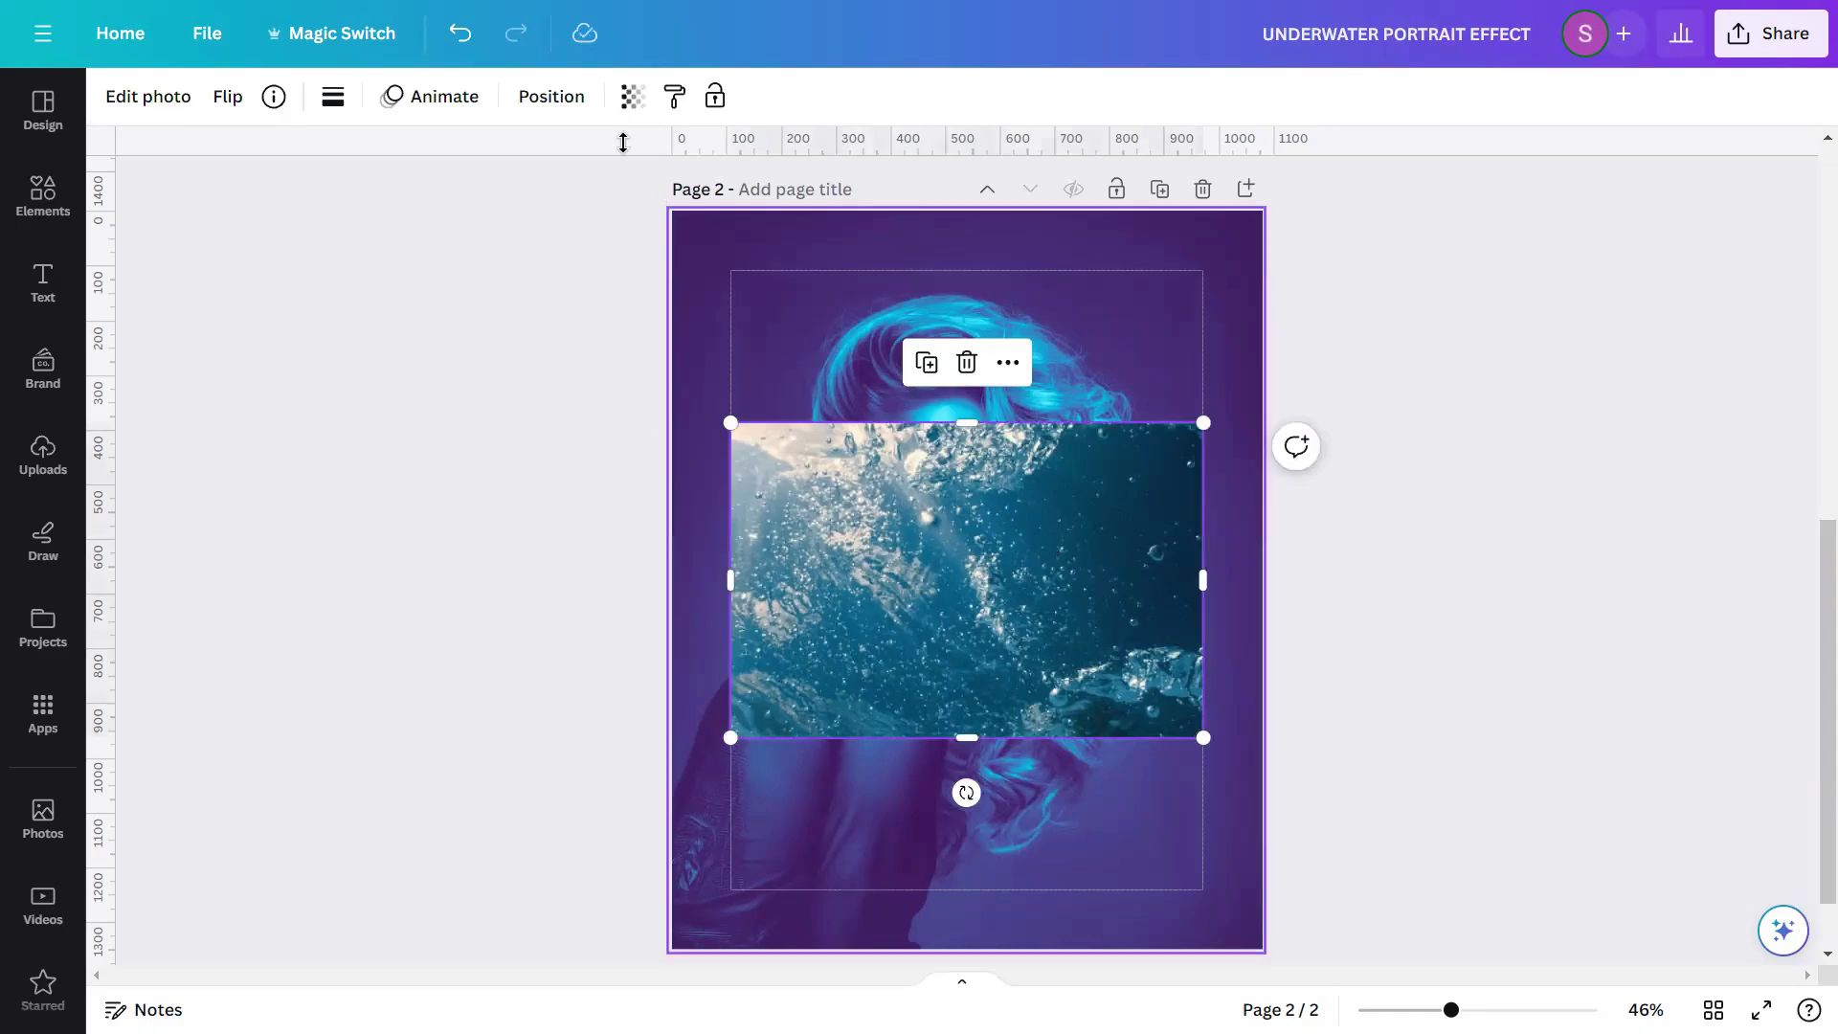
click(564, 89)
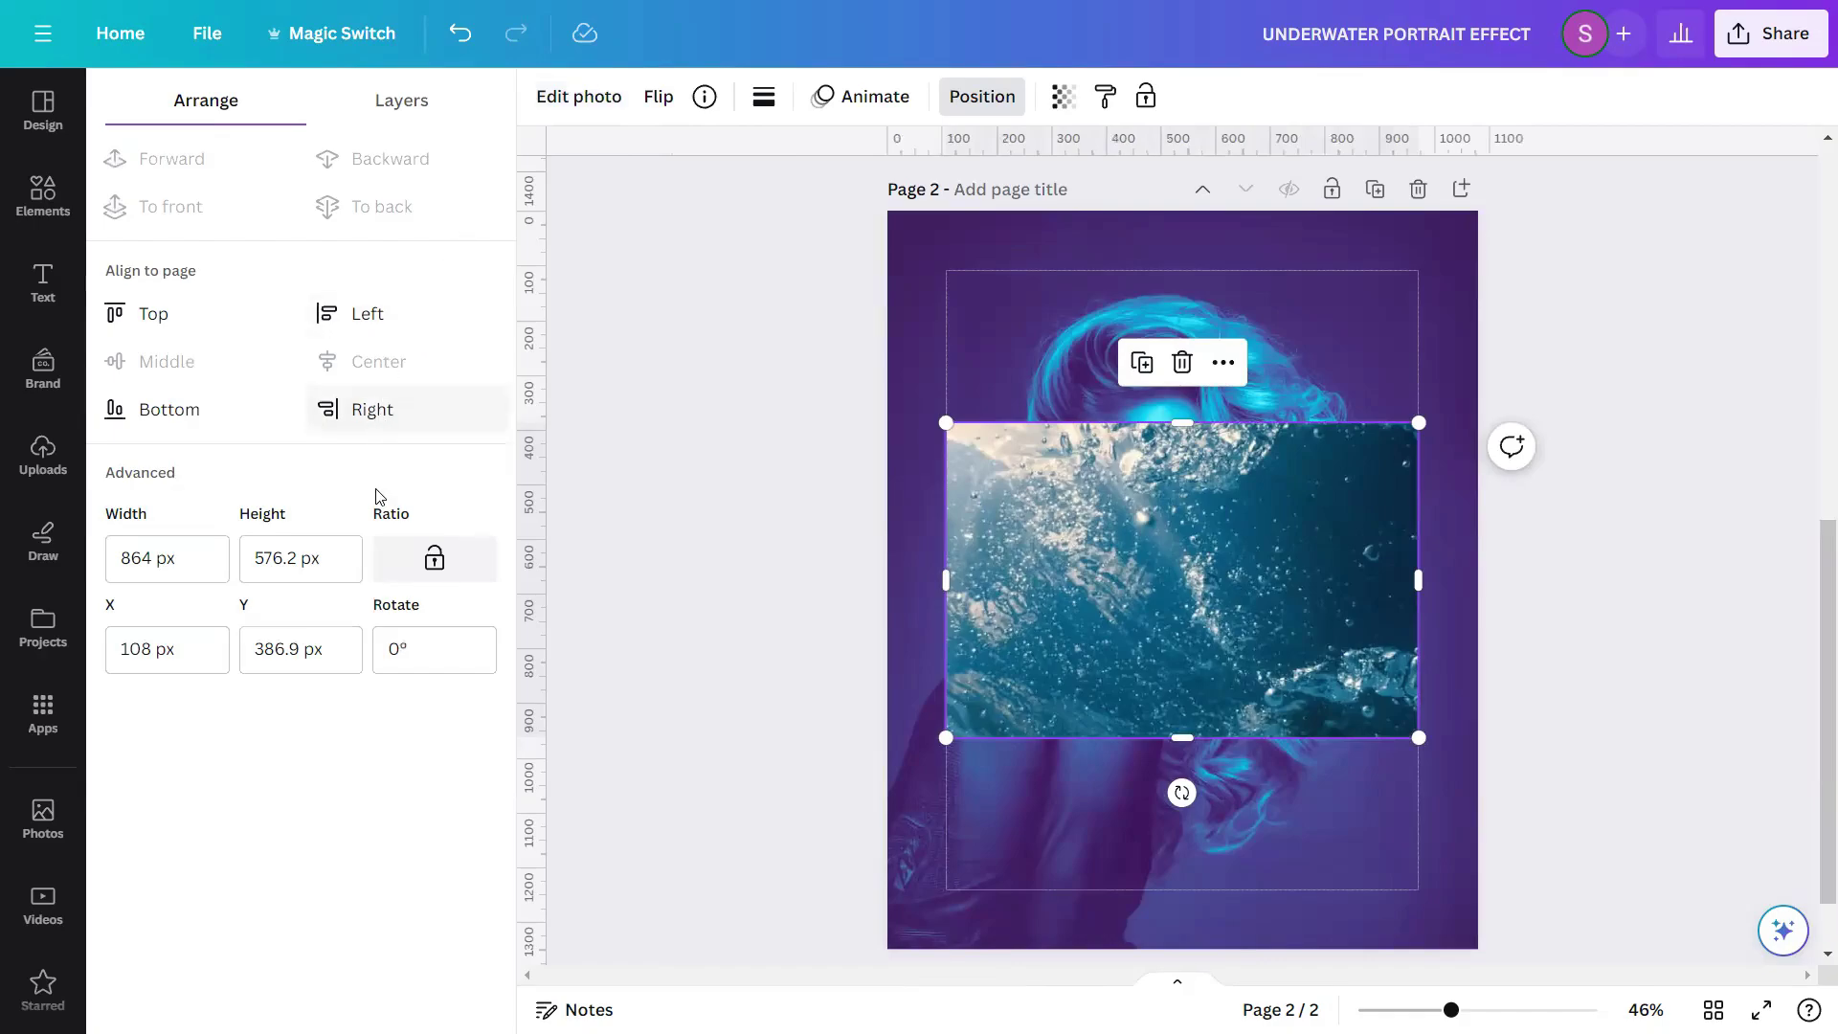
- Rotate the bubbles photo to 90°
click(410, 653)
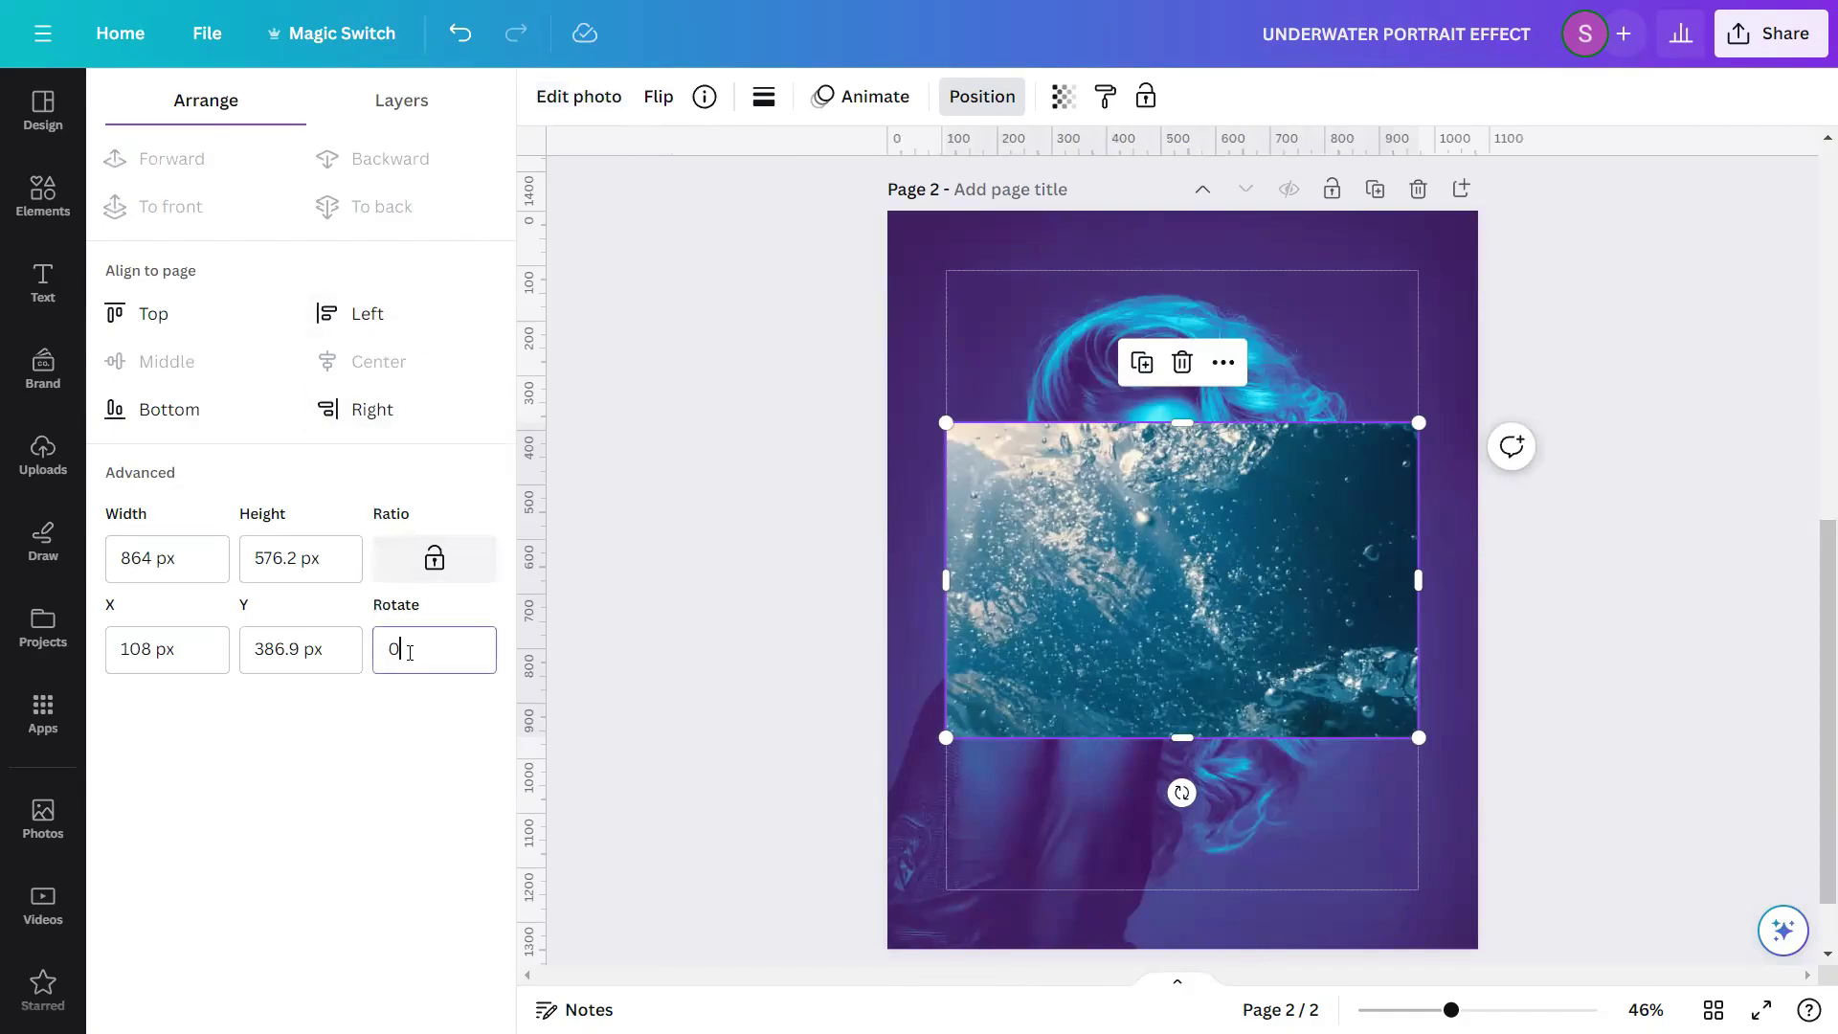
double_click(410, 653)
text(90)
key(Return)
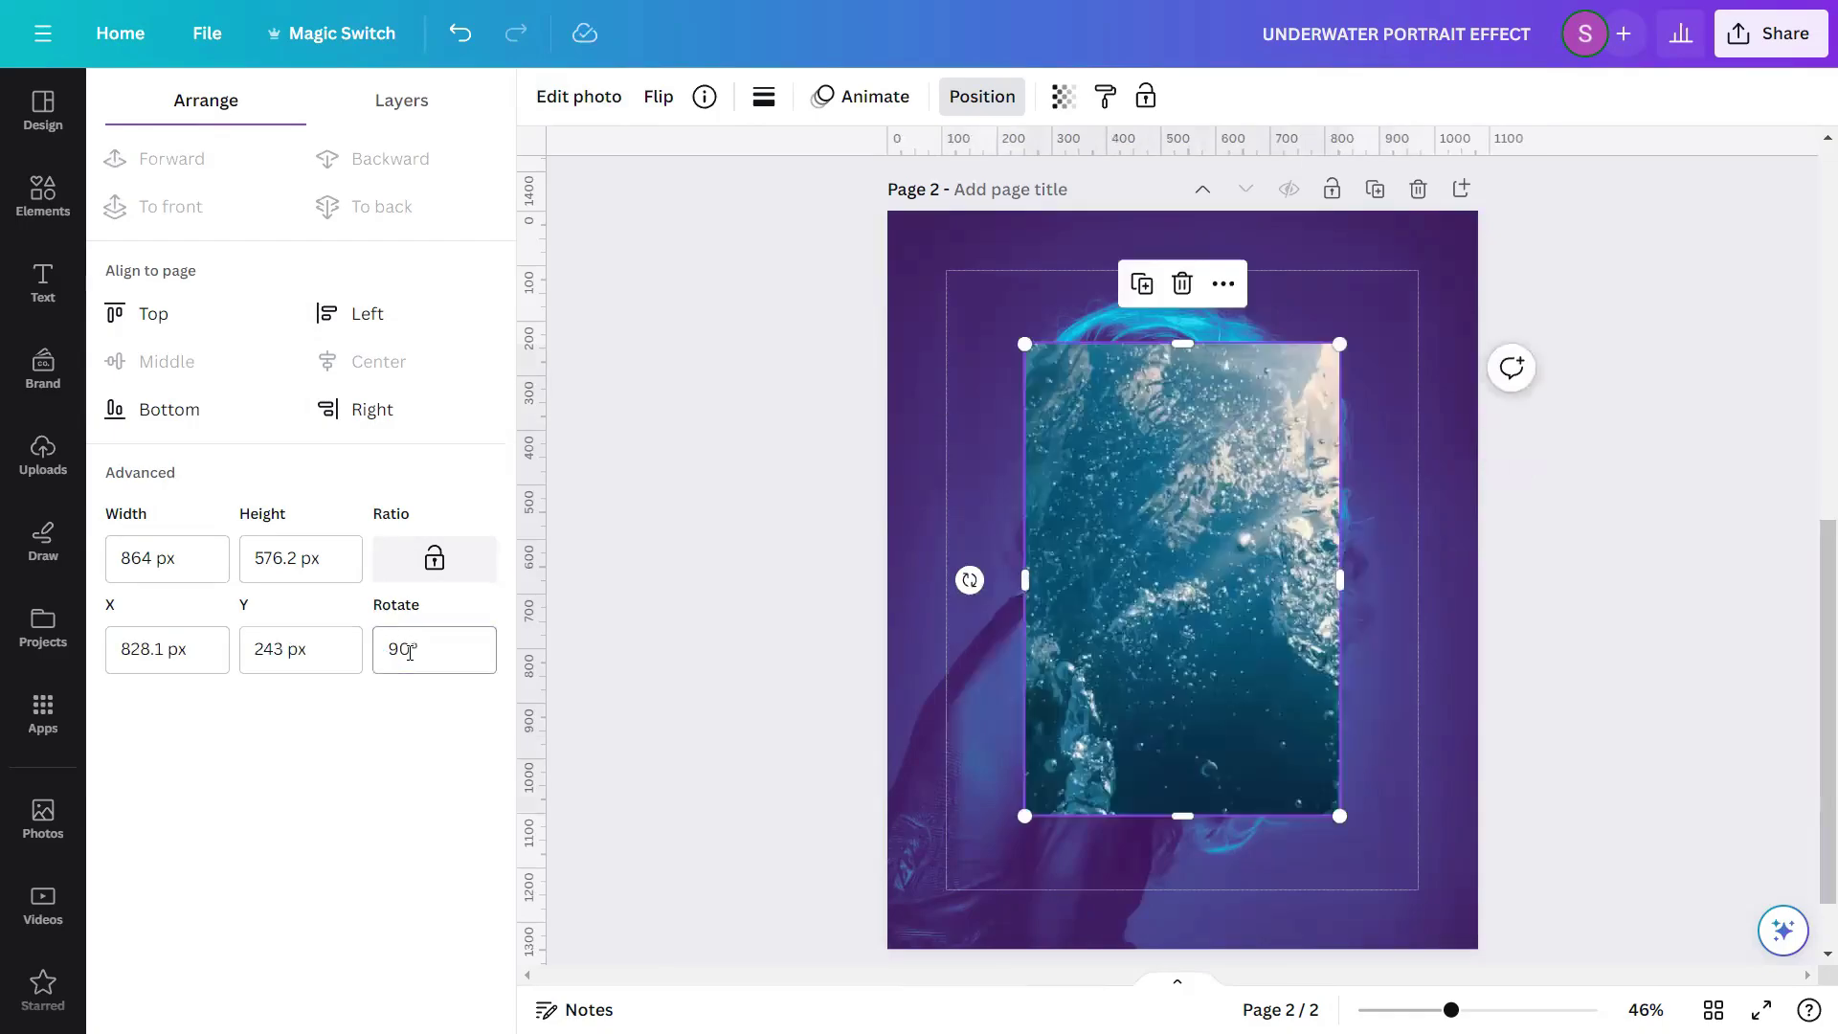
- Resize the photo to 2804.5 px wide and align it to the page's bottom and right
click(213, 560)
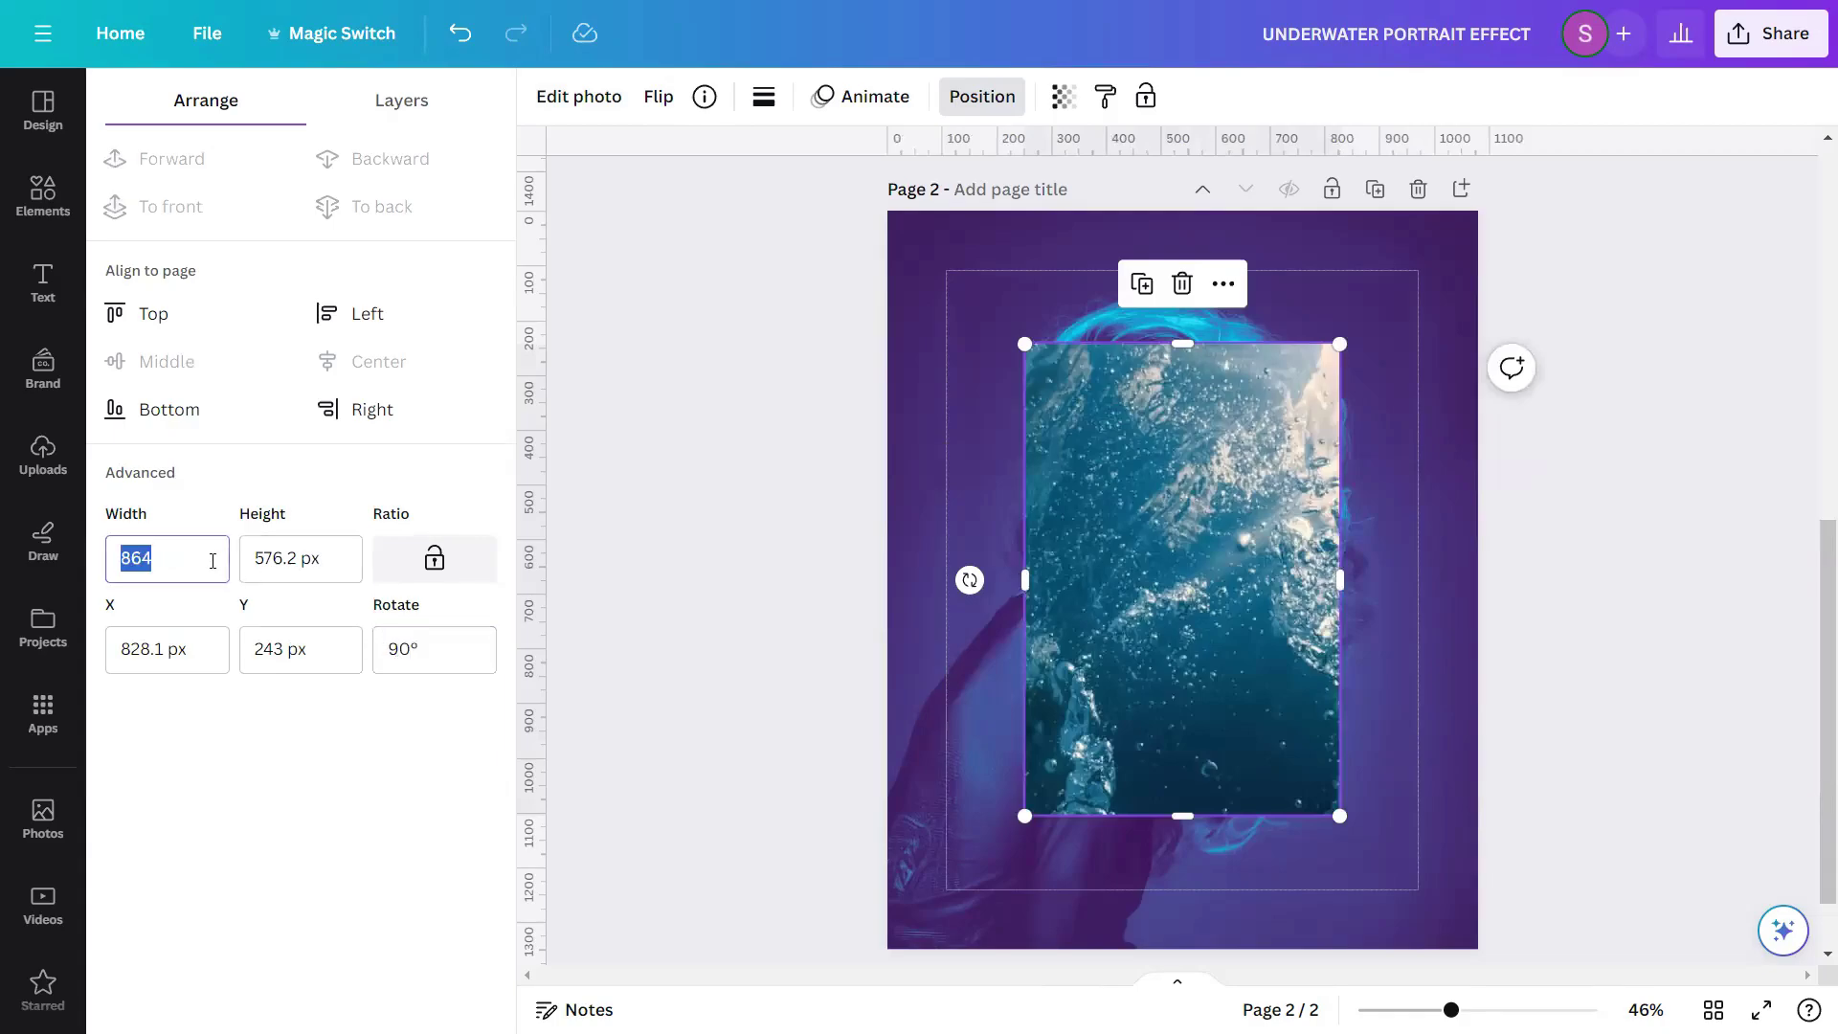
text(2804.5)
key(Return)
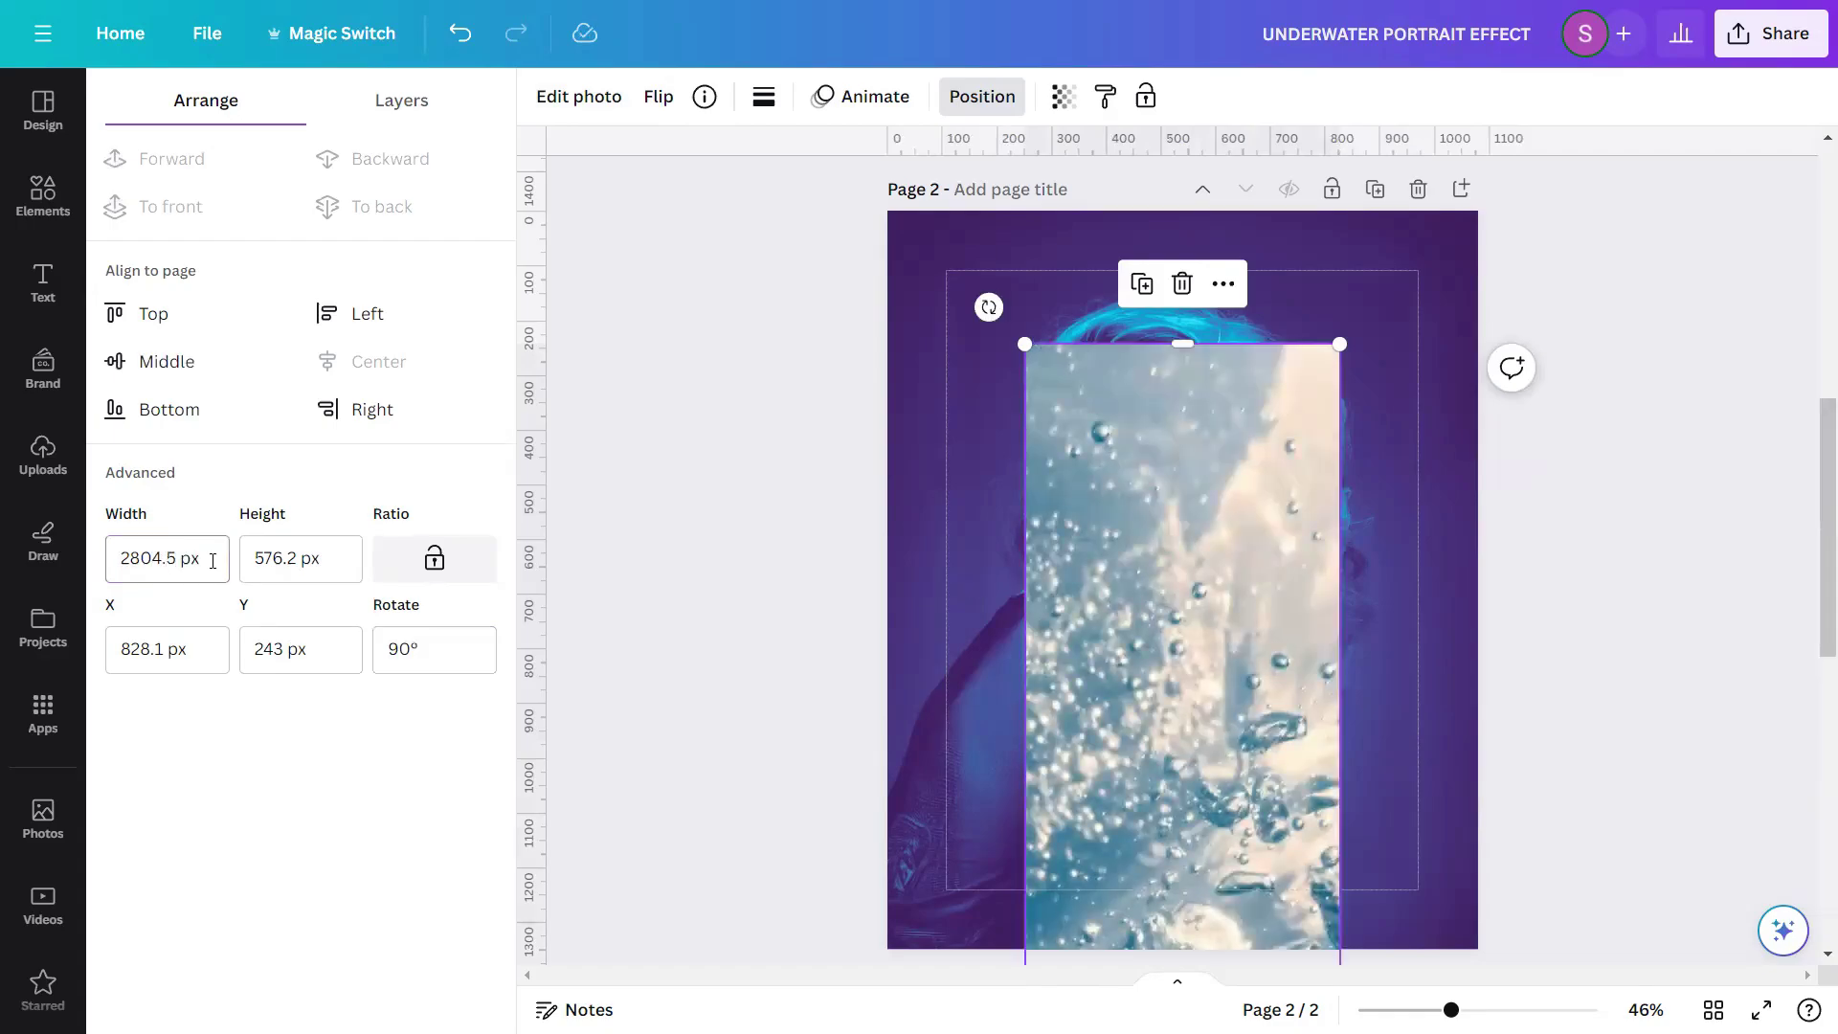
click(305, 560)
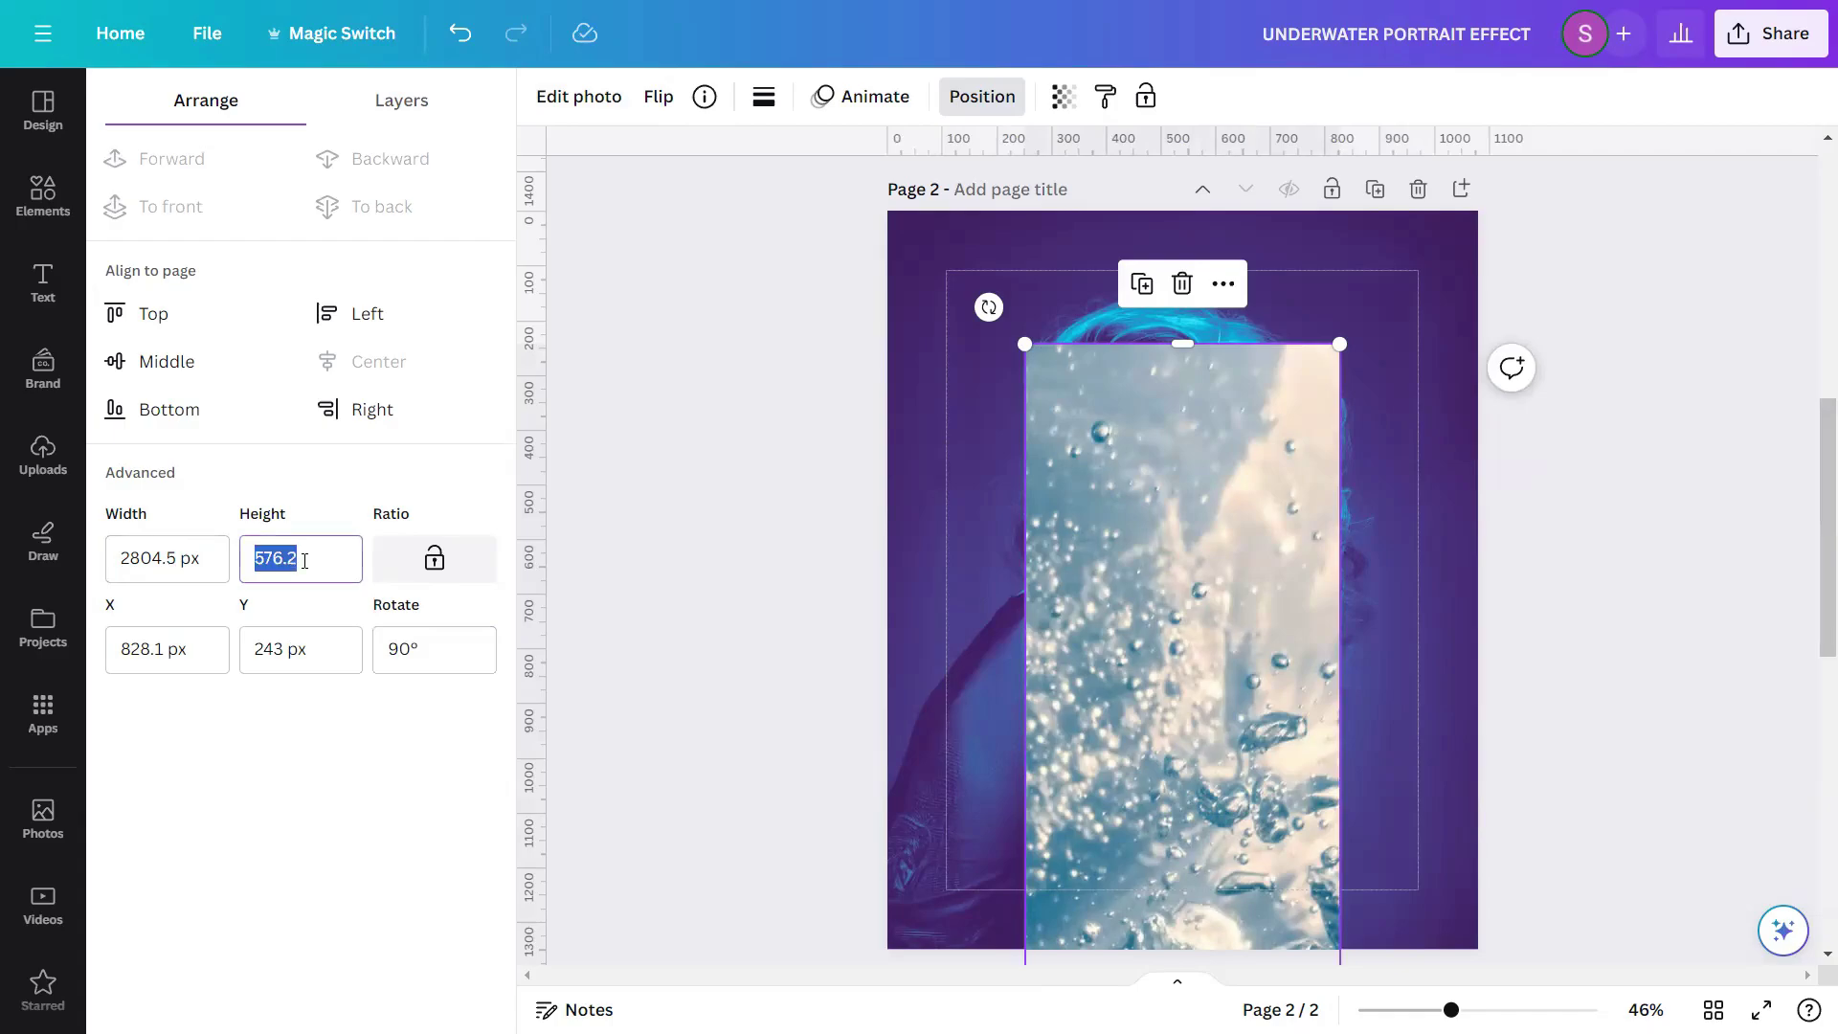
text(1870)
text(.1)
key(Return)
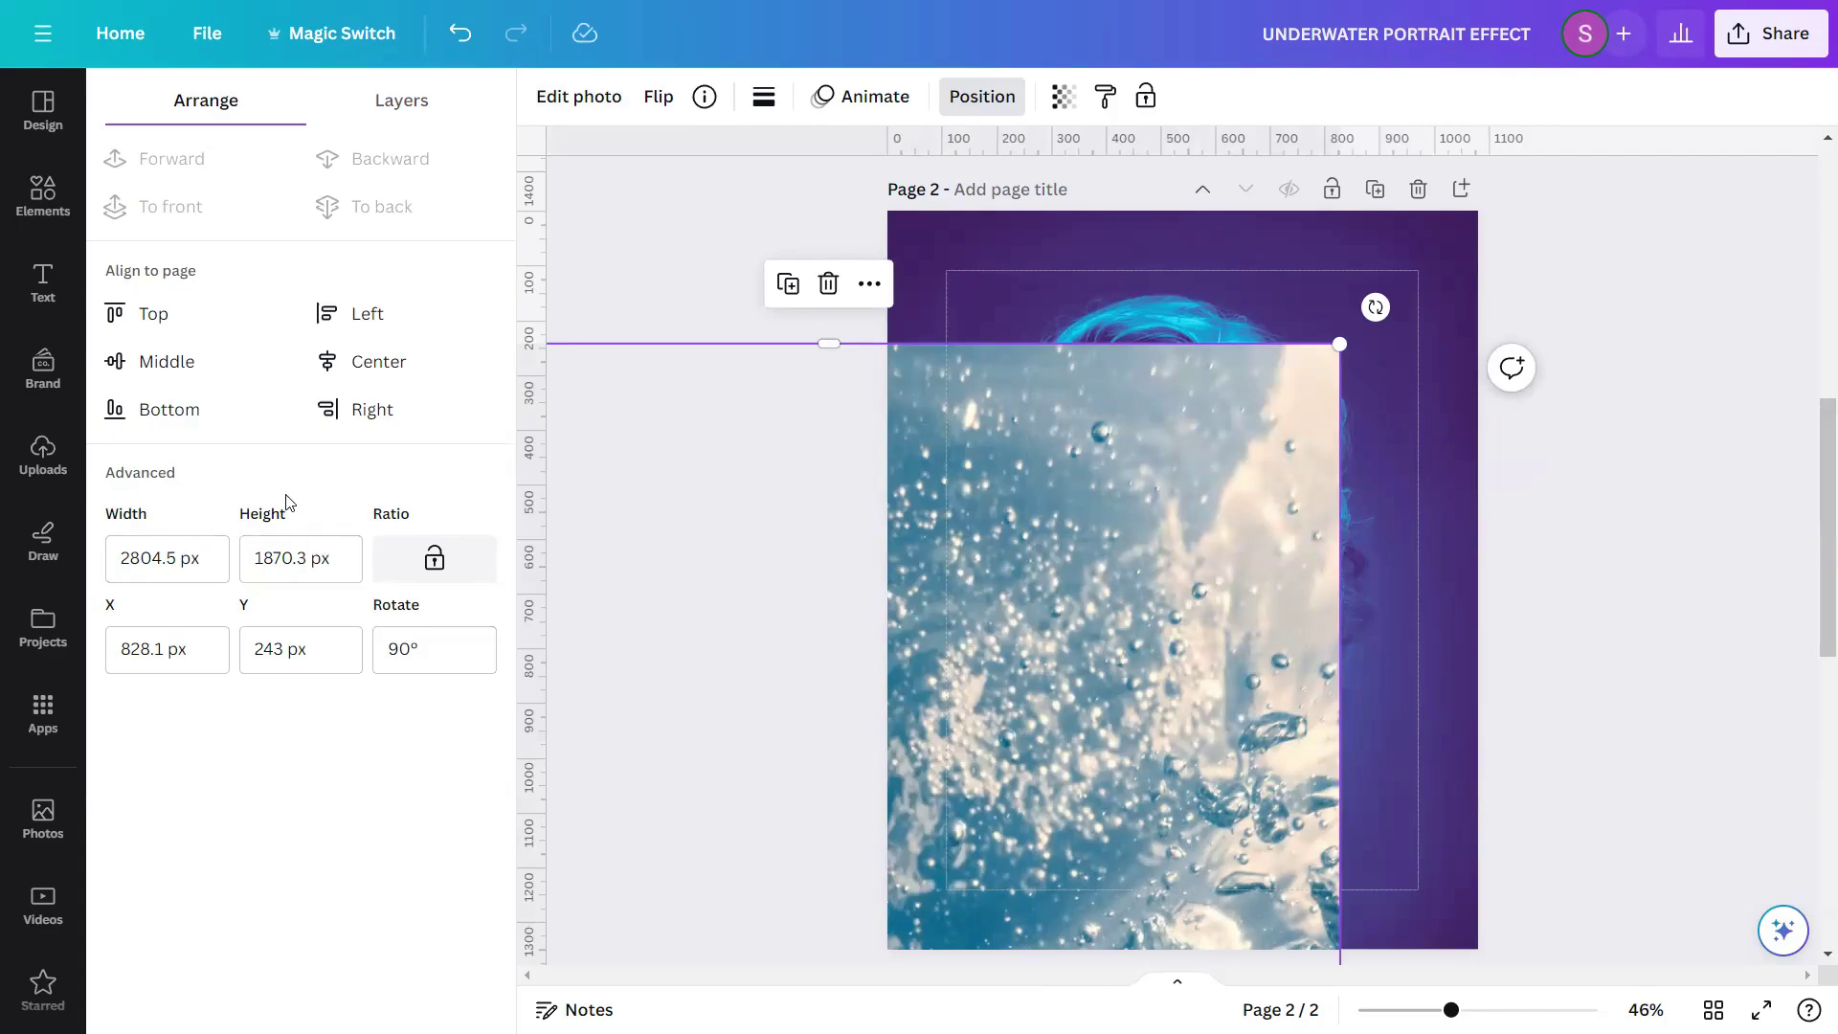
click(204, 410)
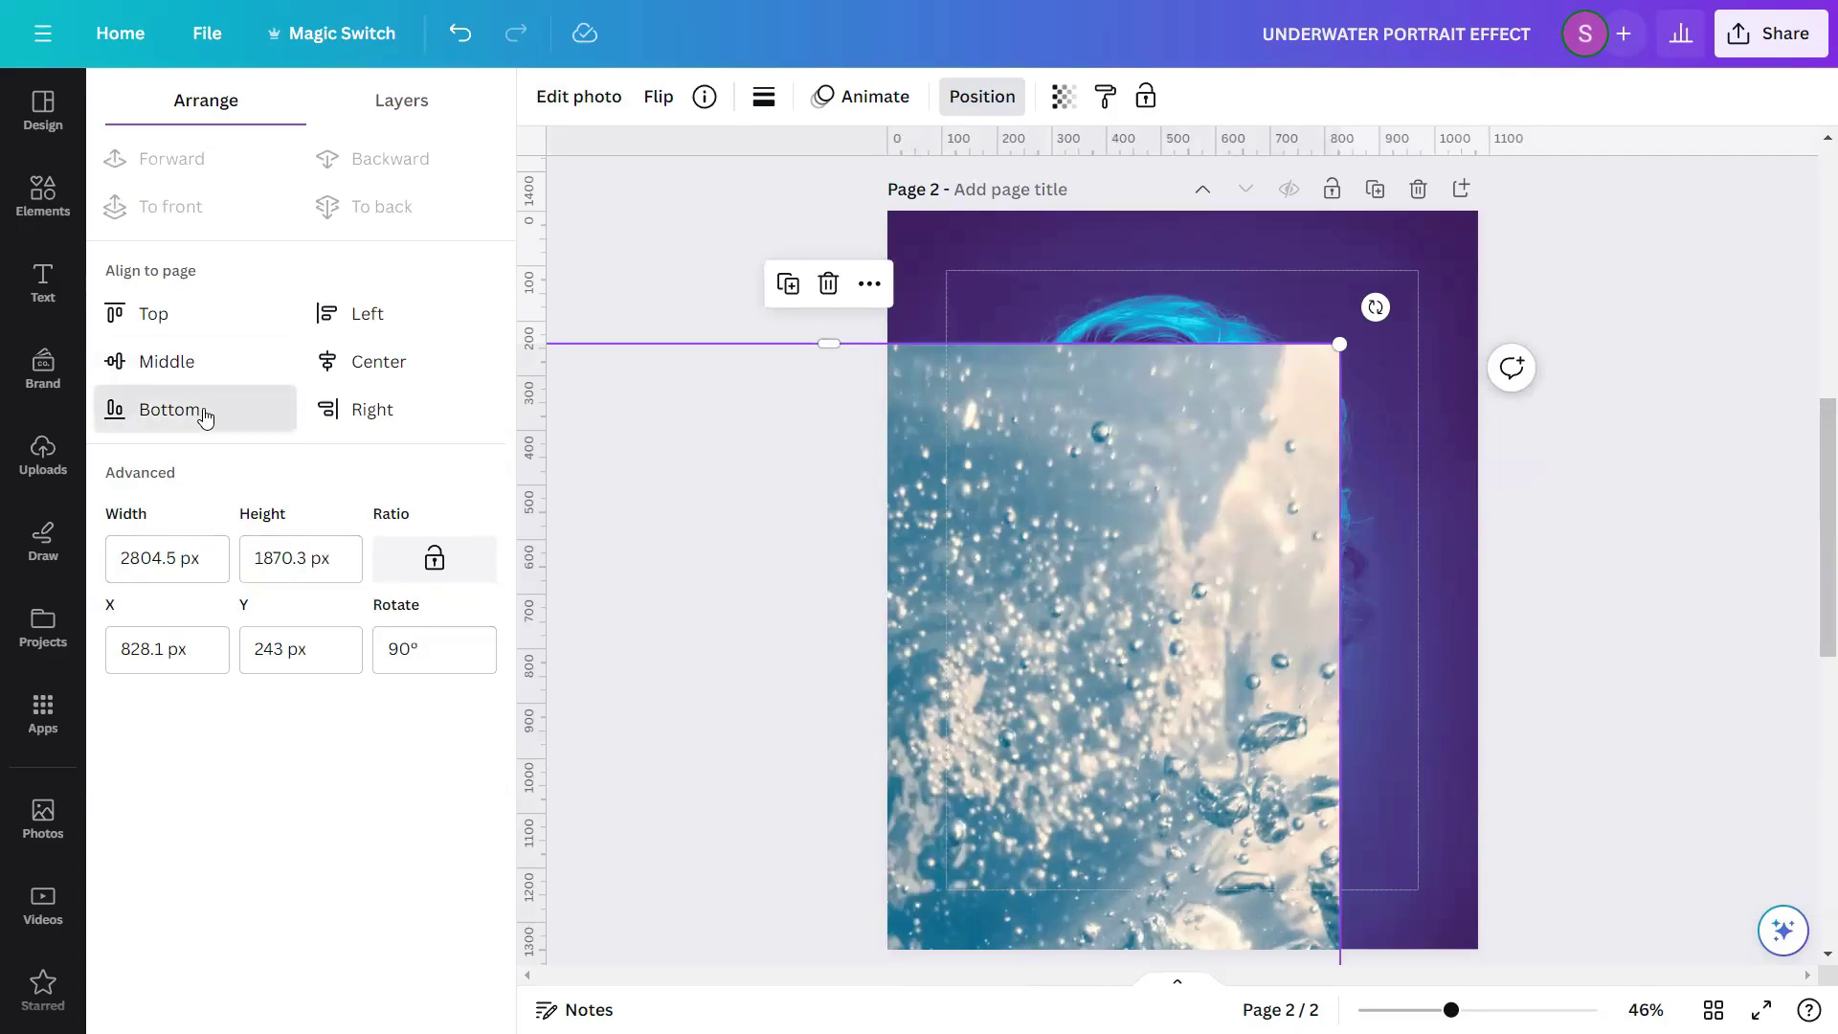
click(343, 410)
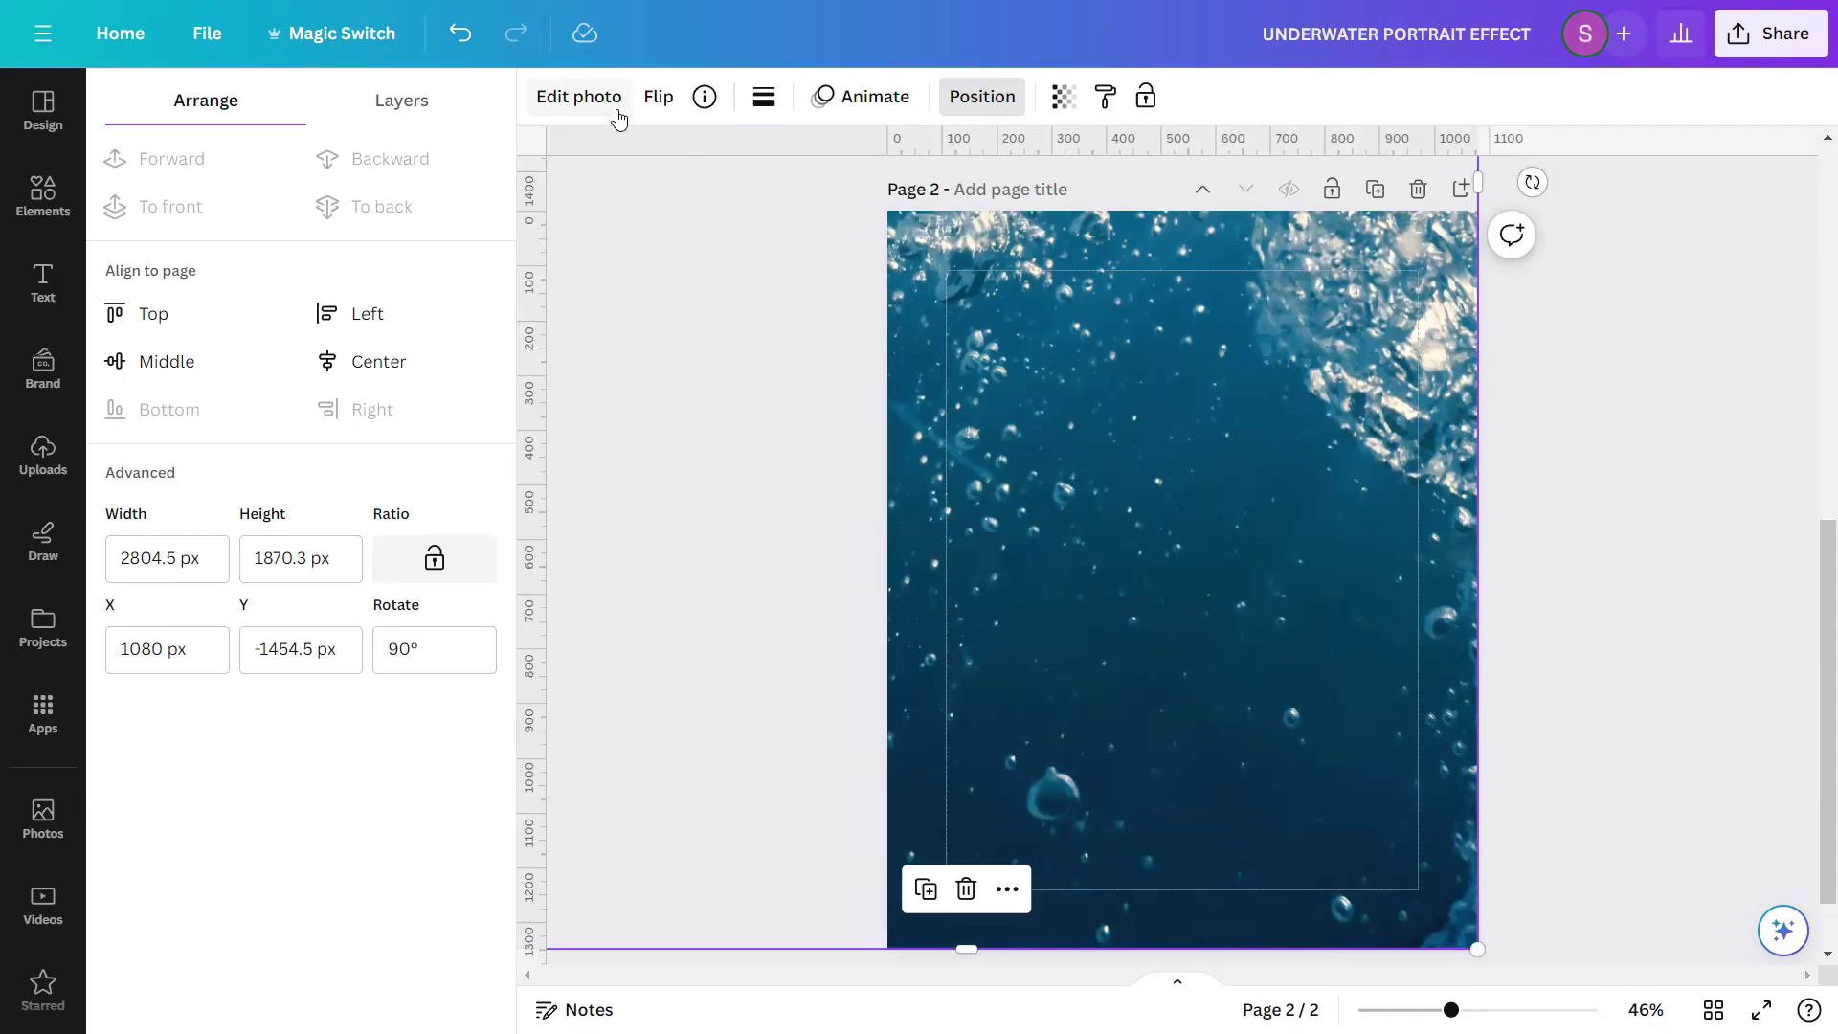
- In the bubbles photo's Adjust settings, set temperature 10, tint -18, brightness 11, contrast -36
click(578, 96)
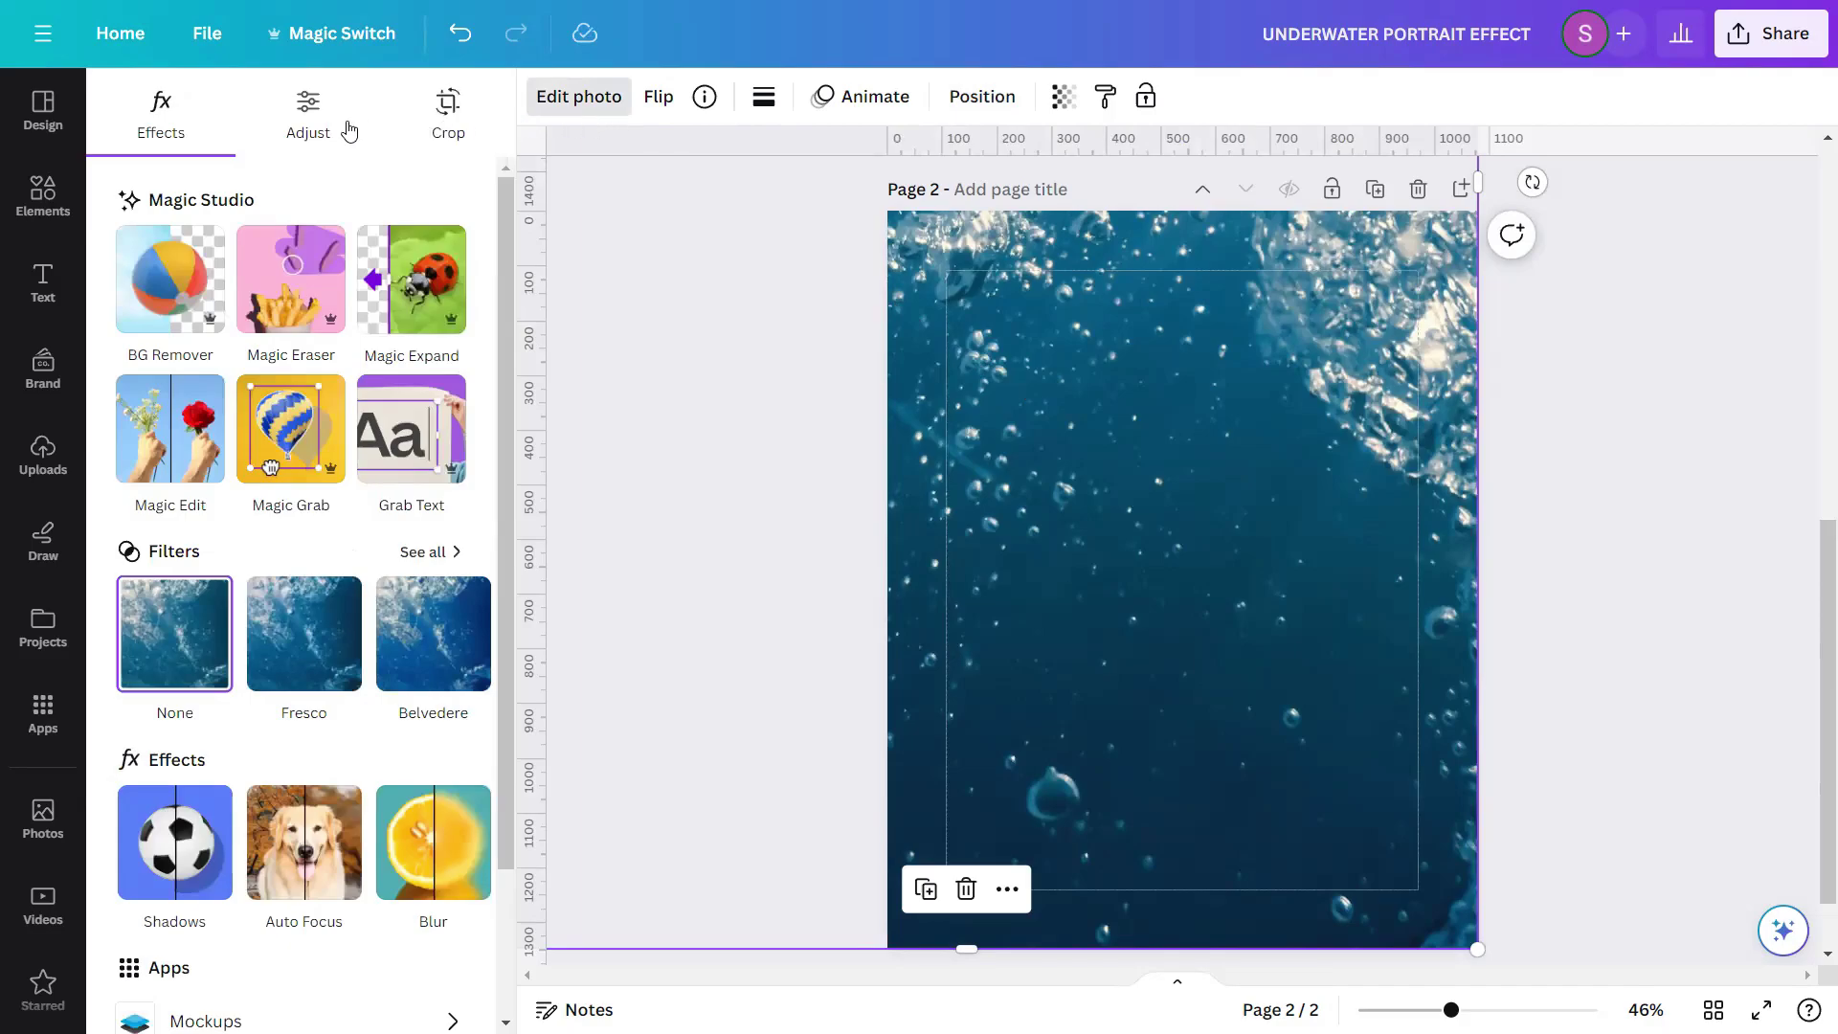
click(314, 131)
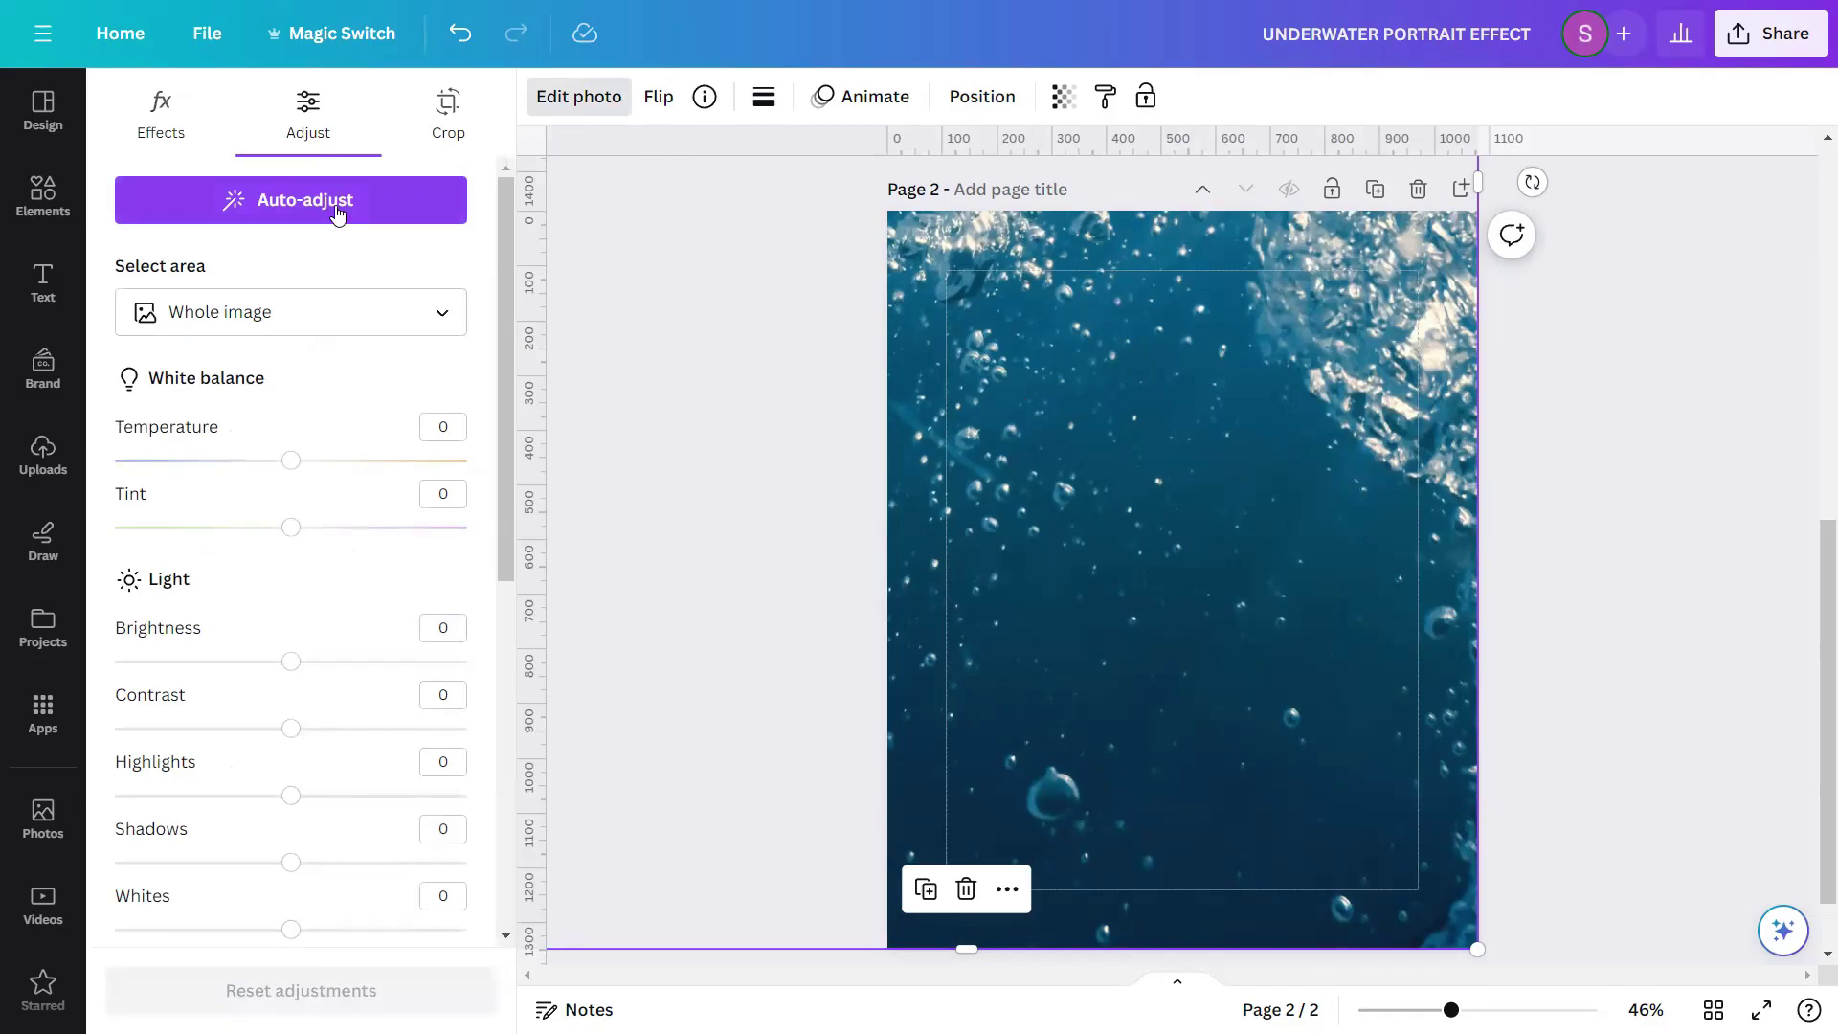
click(465, 428)
text(10)
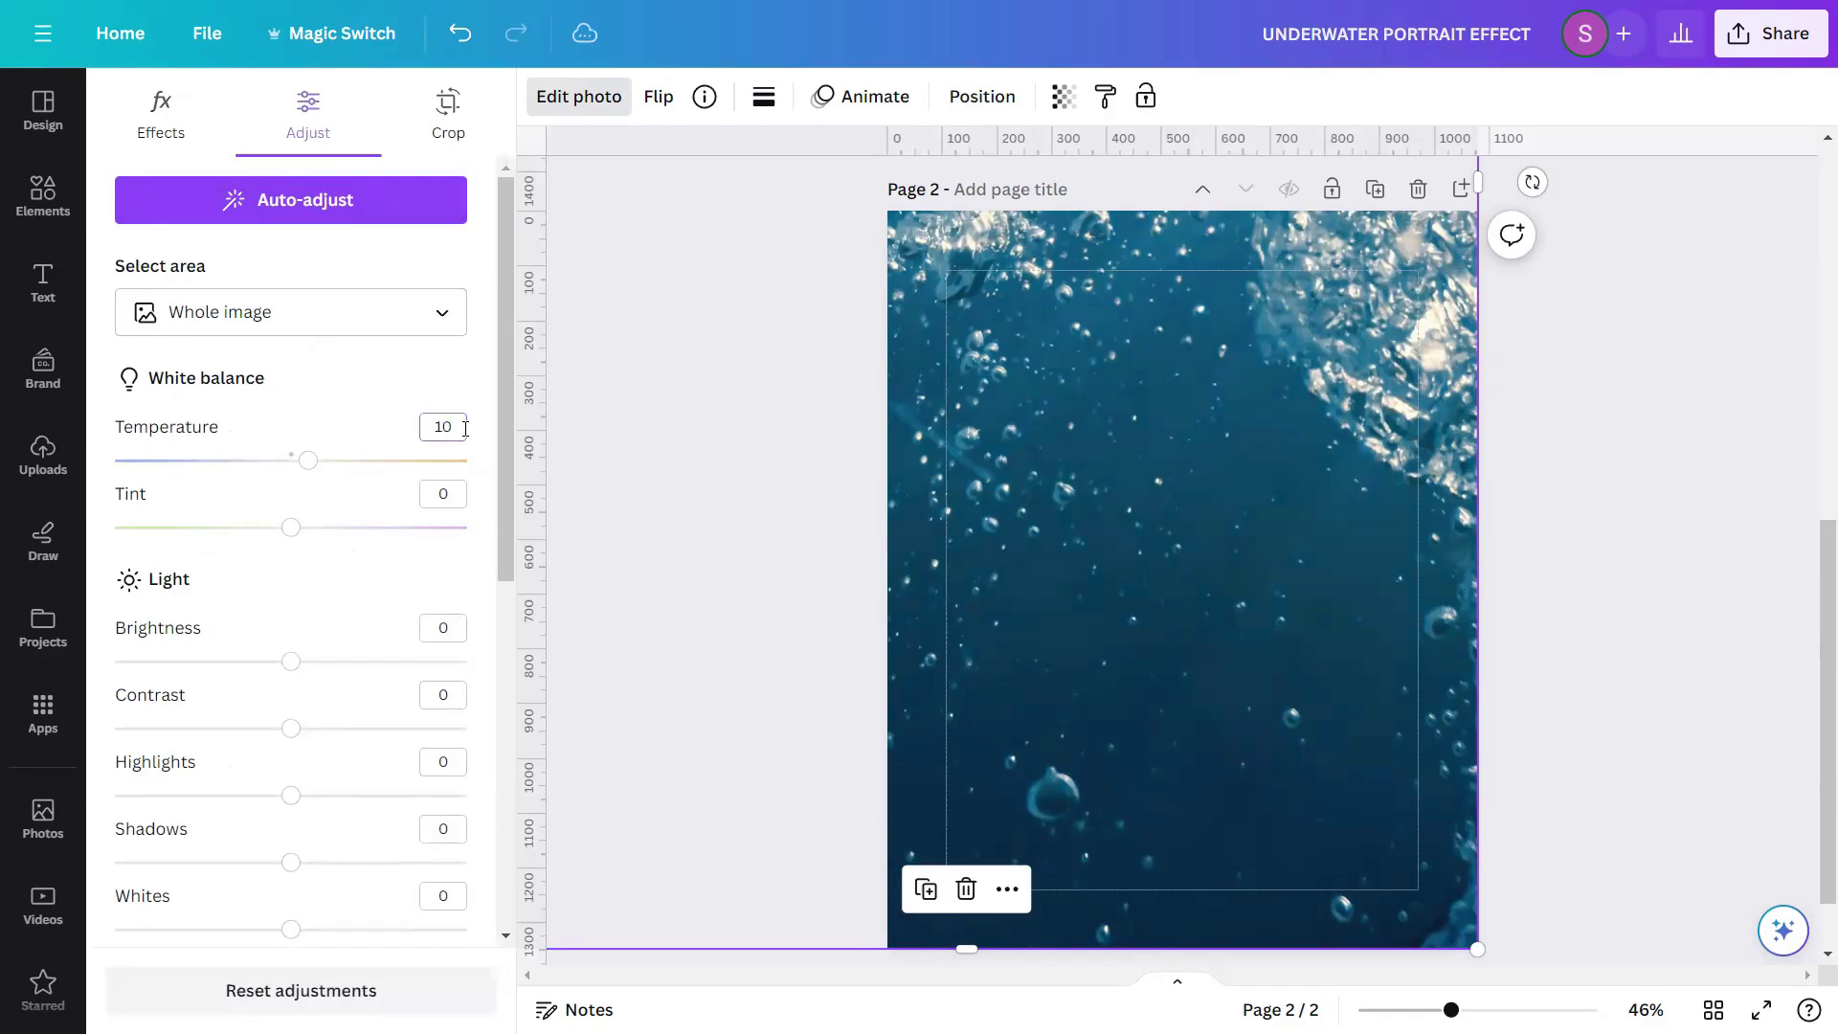
click(463, 500)
key(BackSpace)
text(-18)
click(460, 627)
text(11)
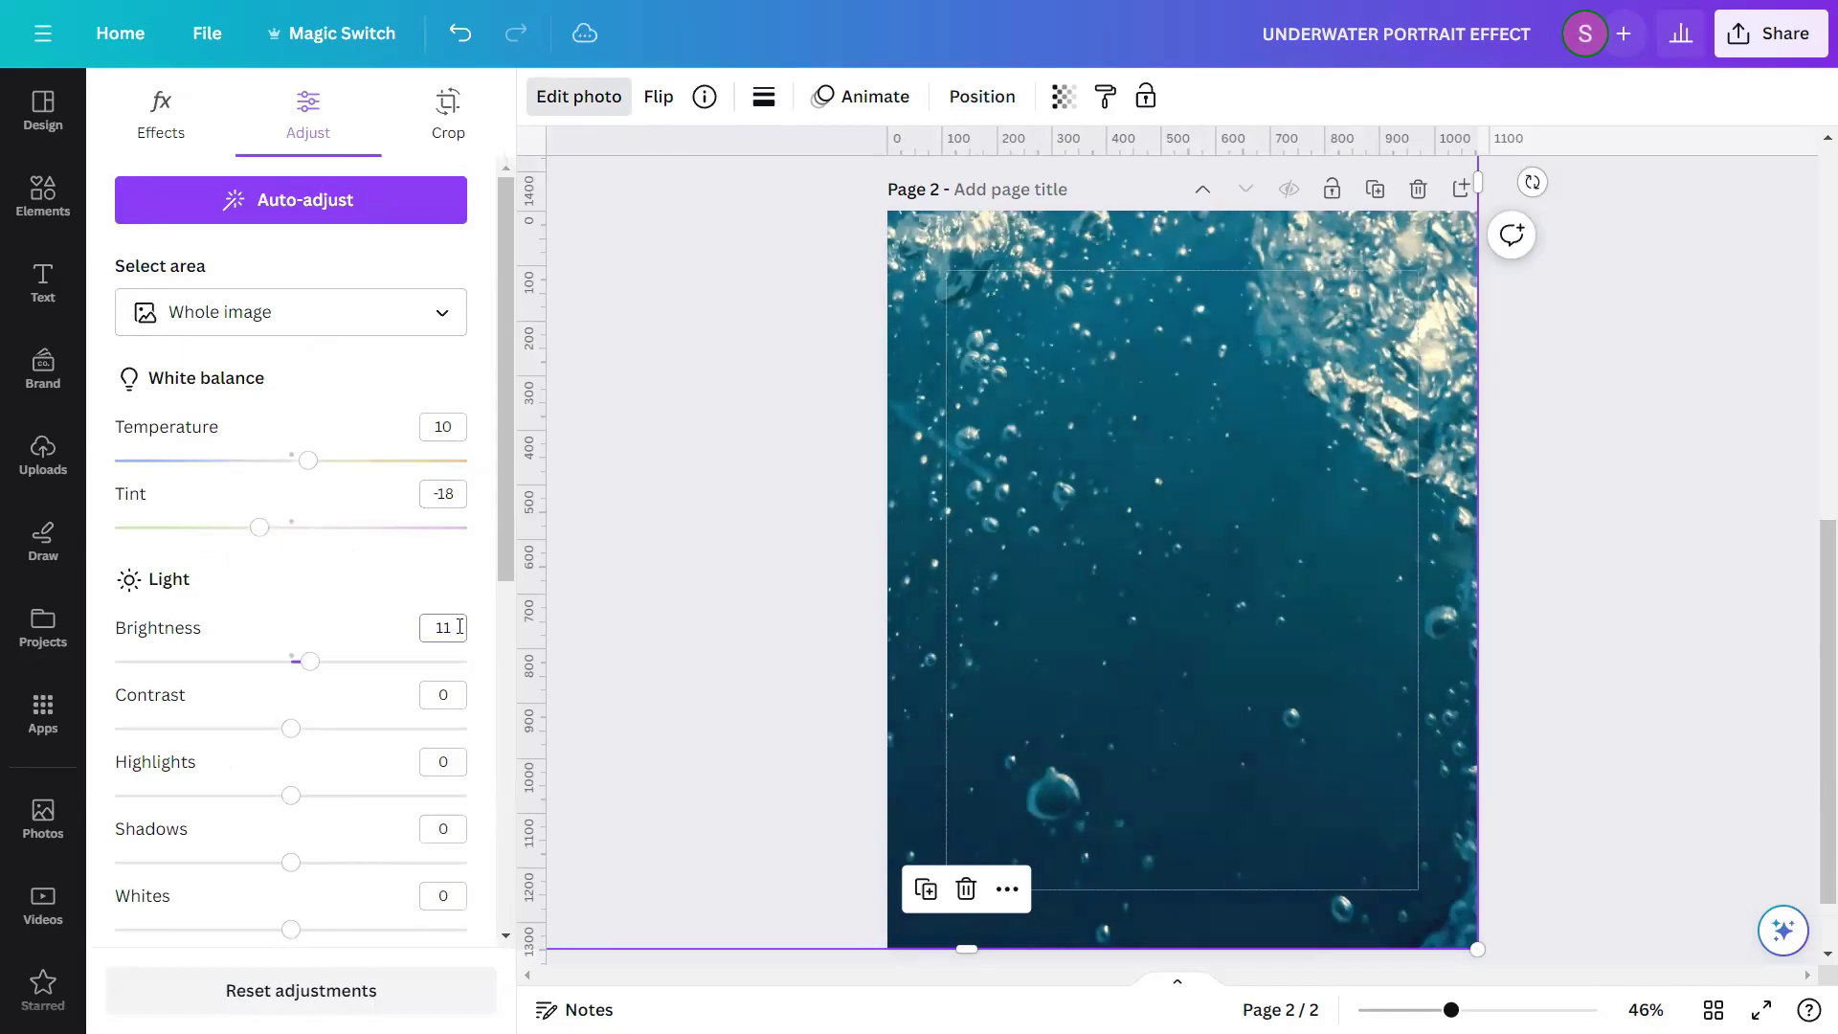
click(458, 704)
text(-36)
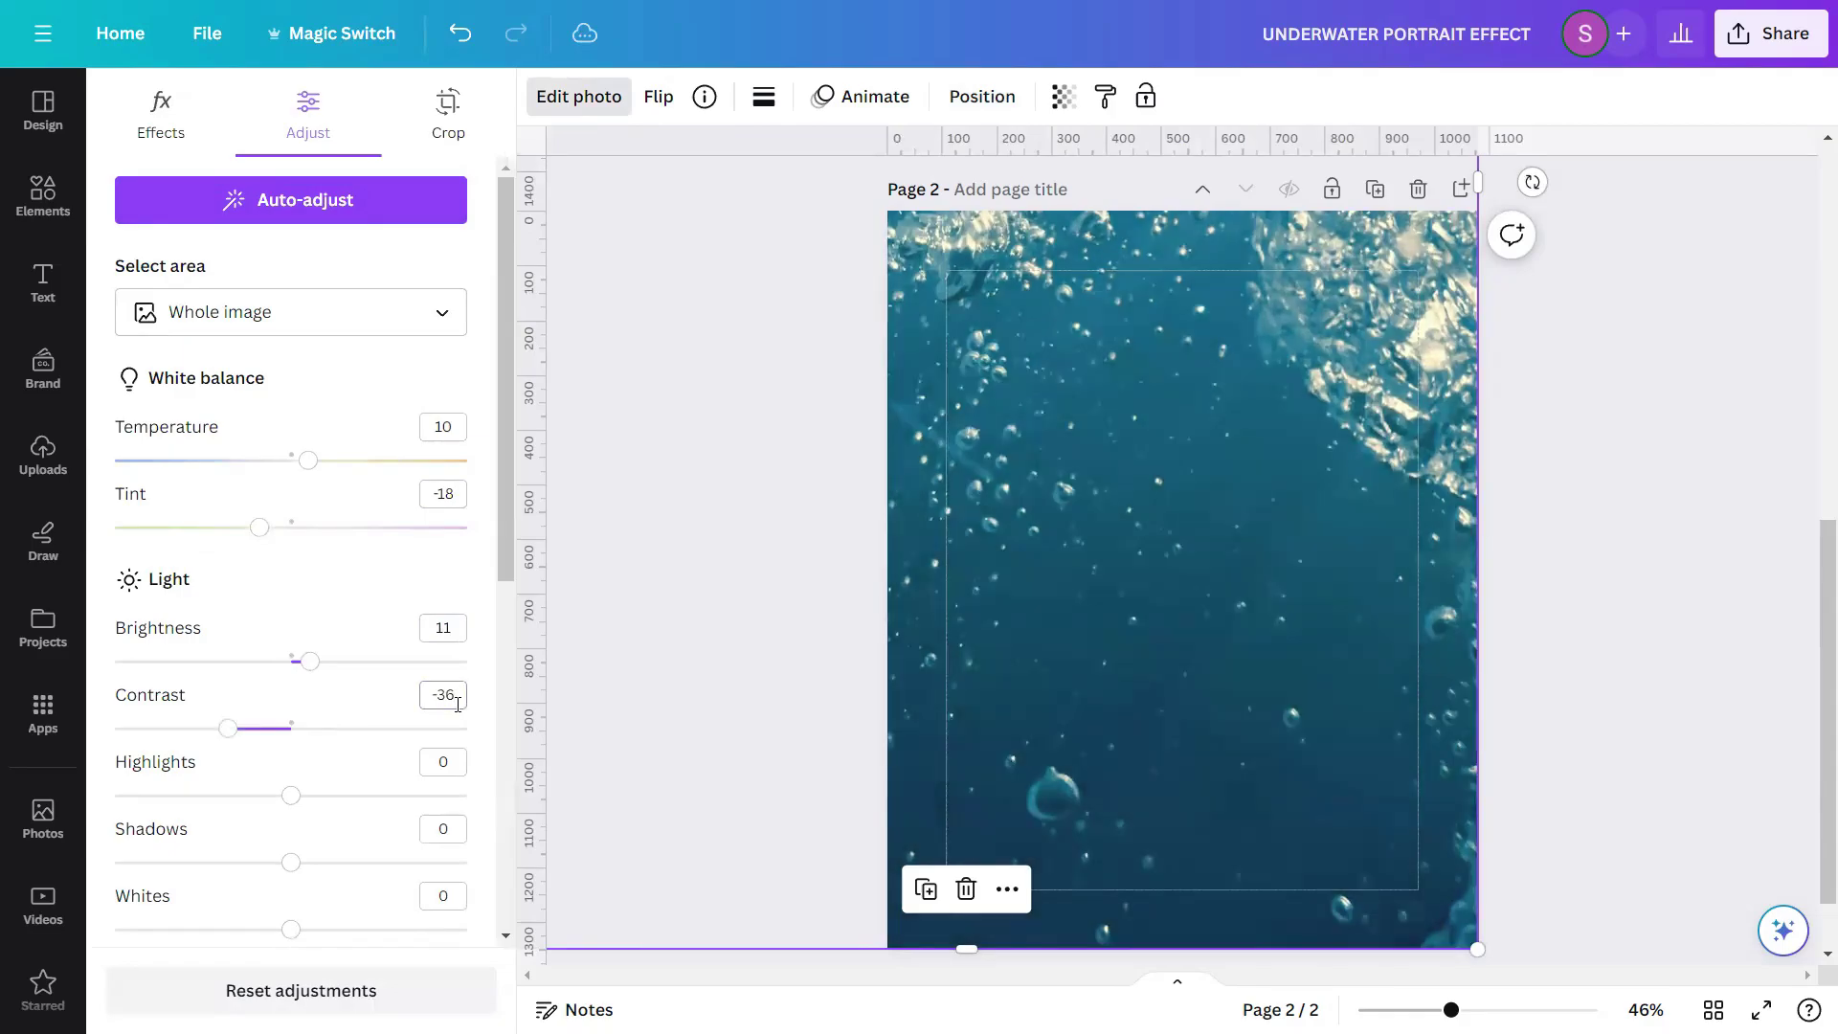
- Set highlights 80, shadows 15, whites 22 and blacks 50
drag(502, 525, 508, 632)
click(461, 563)
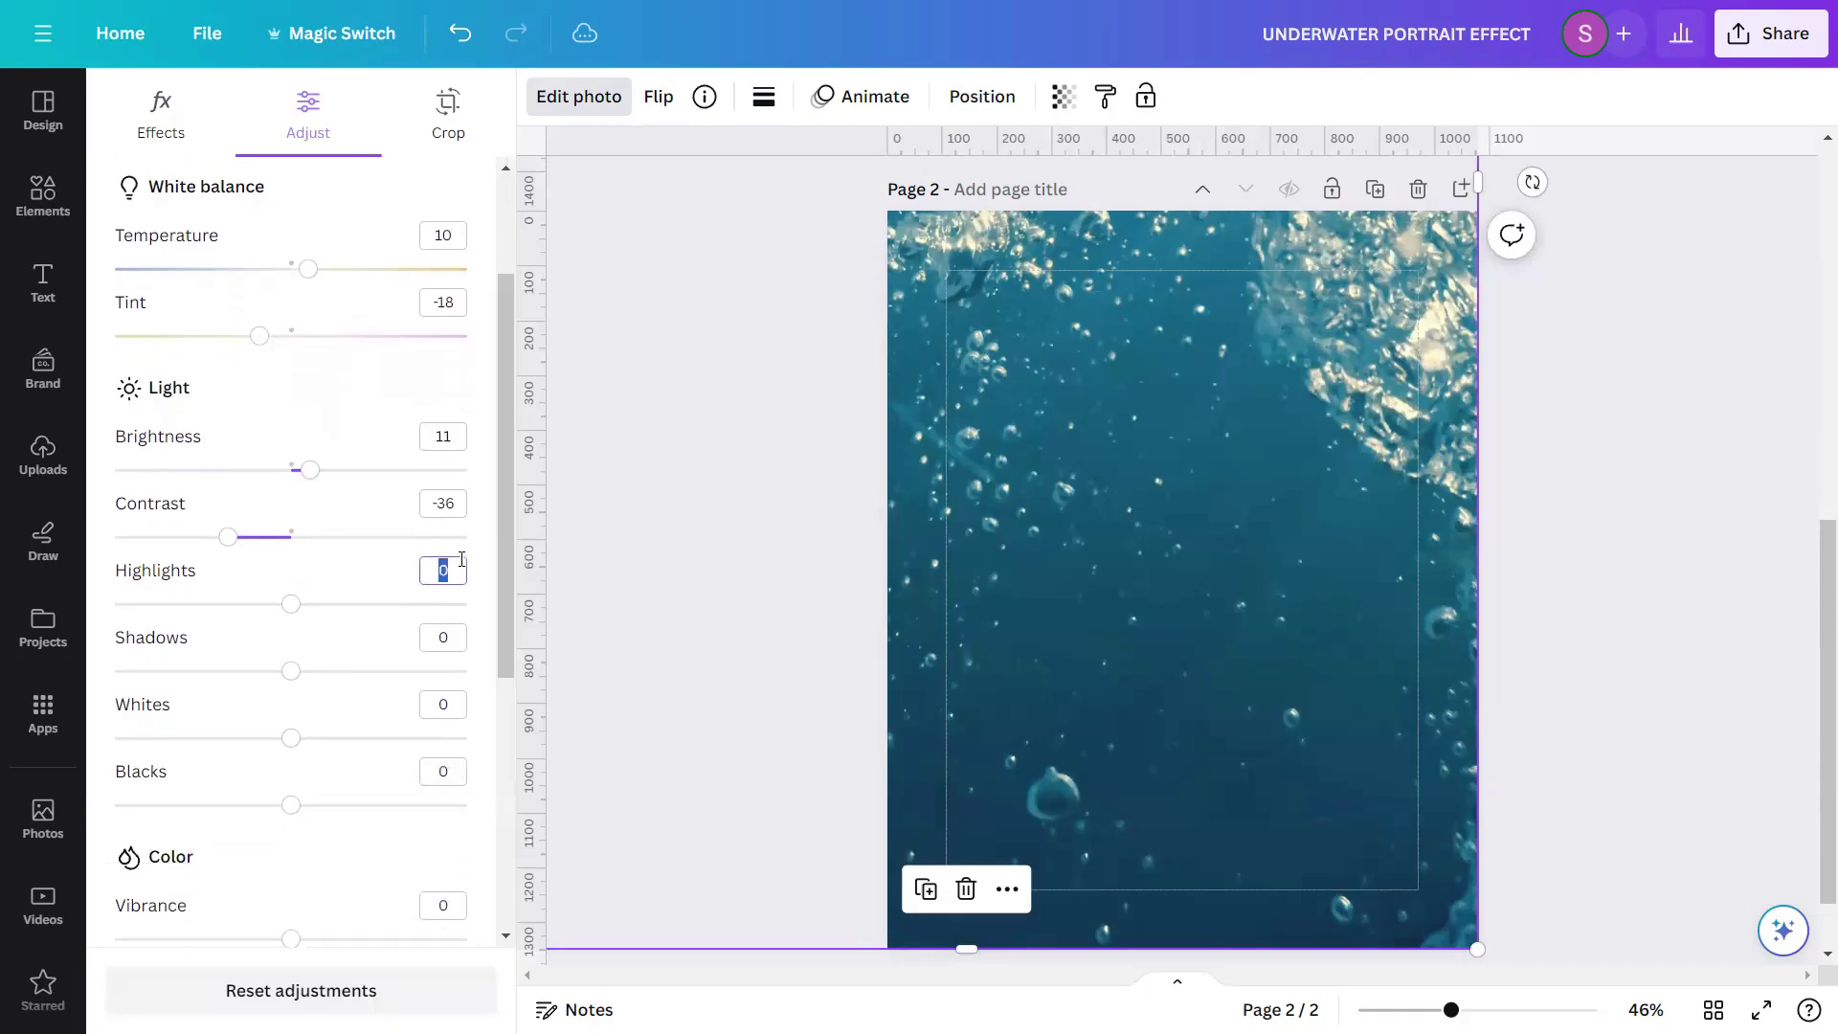
text(30)
key(ctrl+z)
click(460, 565)
text(80)
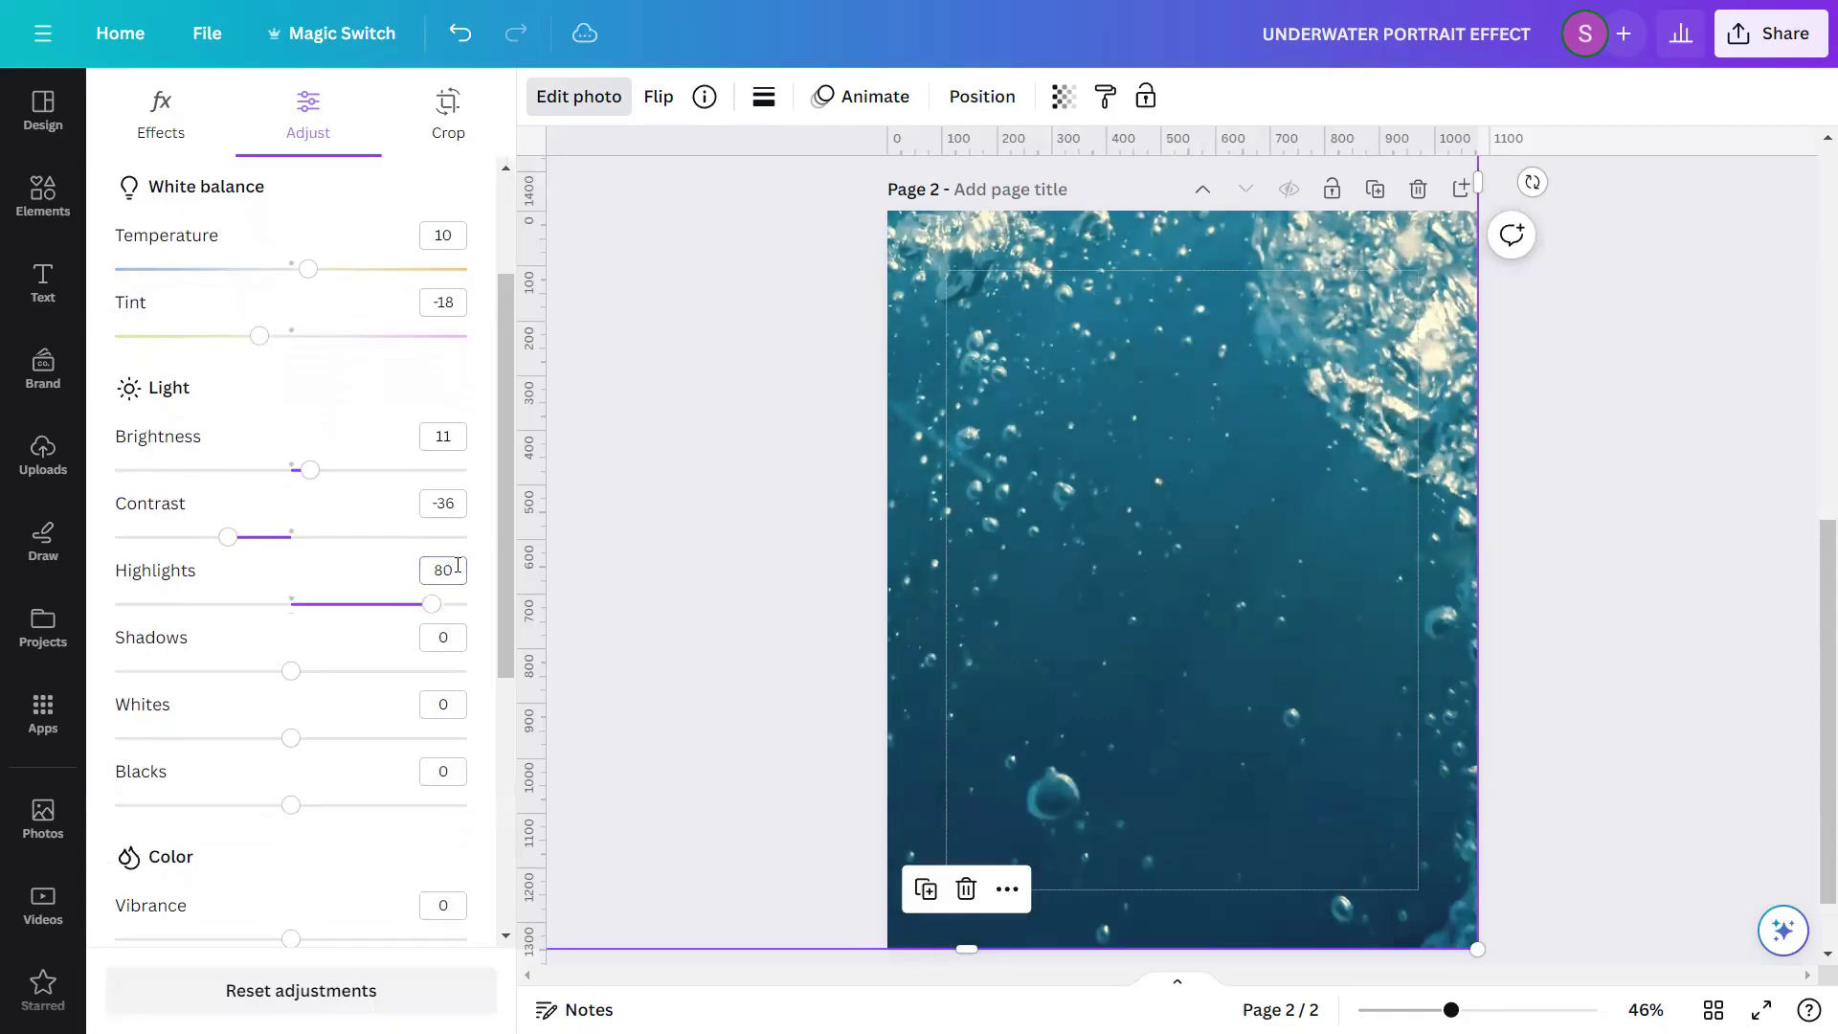
click(456, 632)
text(15)
click(456, 698)
text(22)
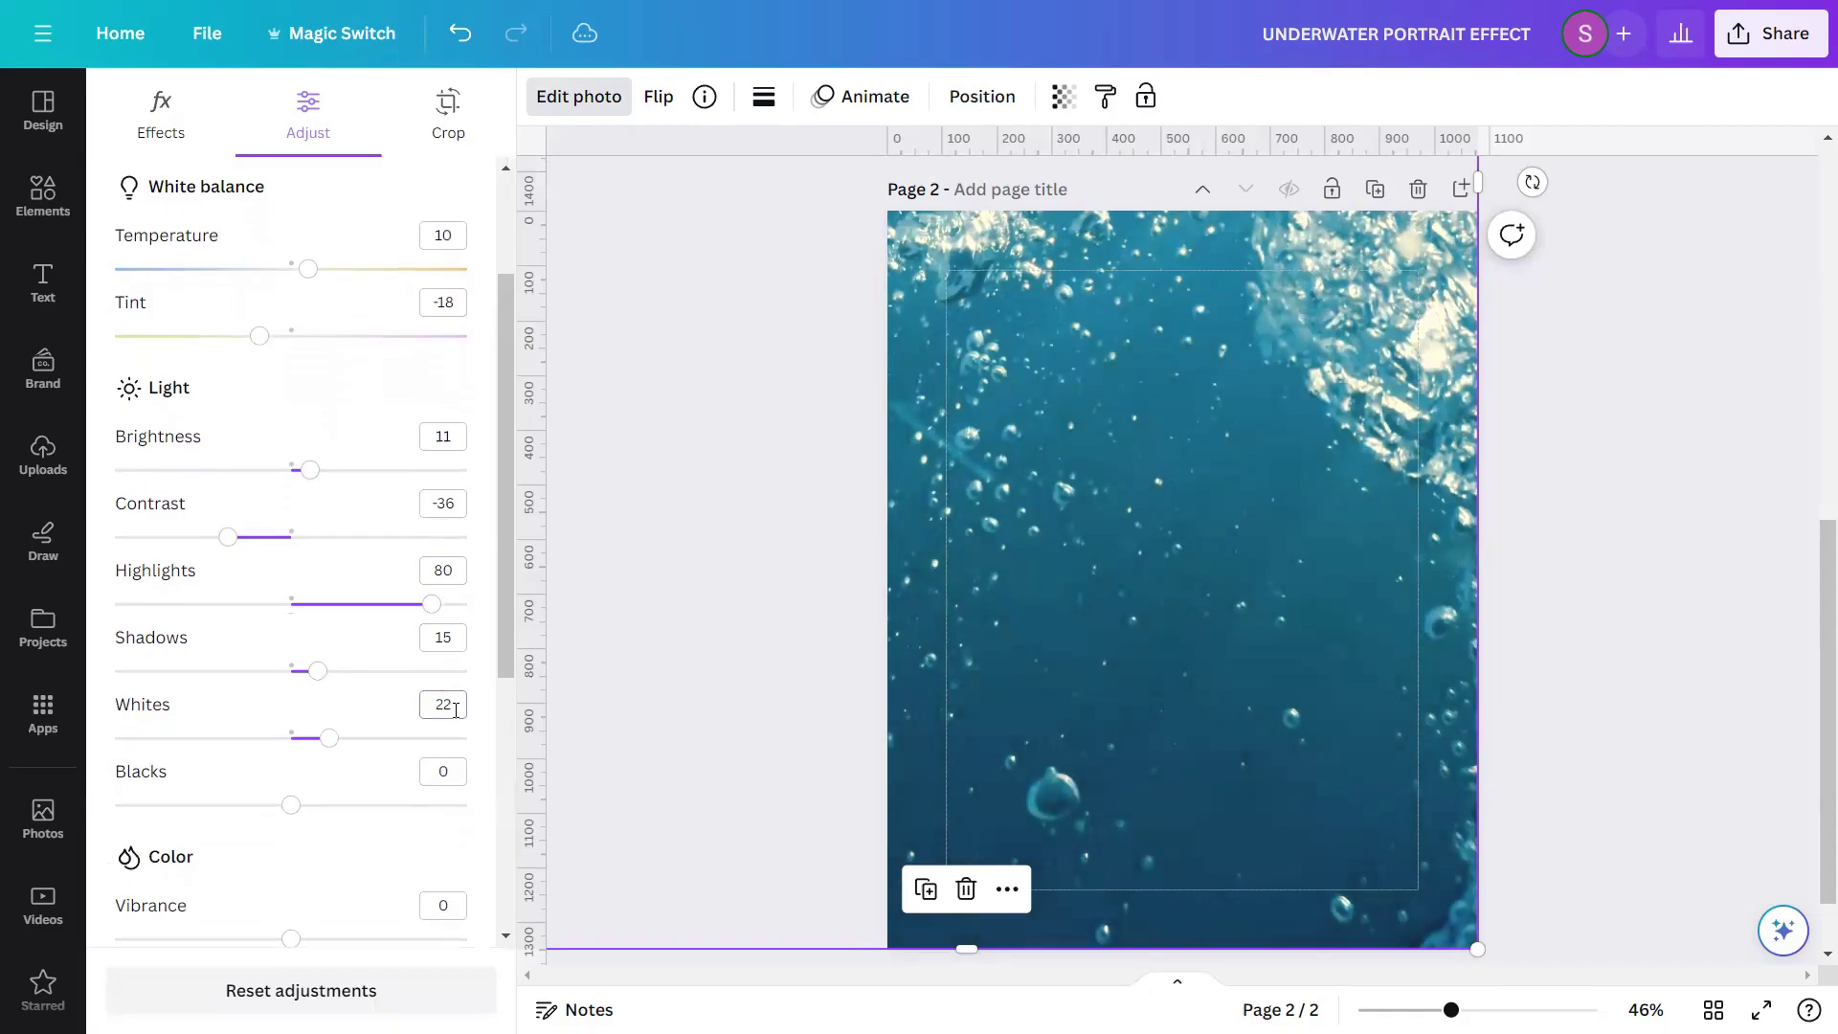
click(453, 772)
text(50)
key(BackSpace)
key(BackSpace)
click(453, 775)
text(50)
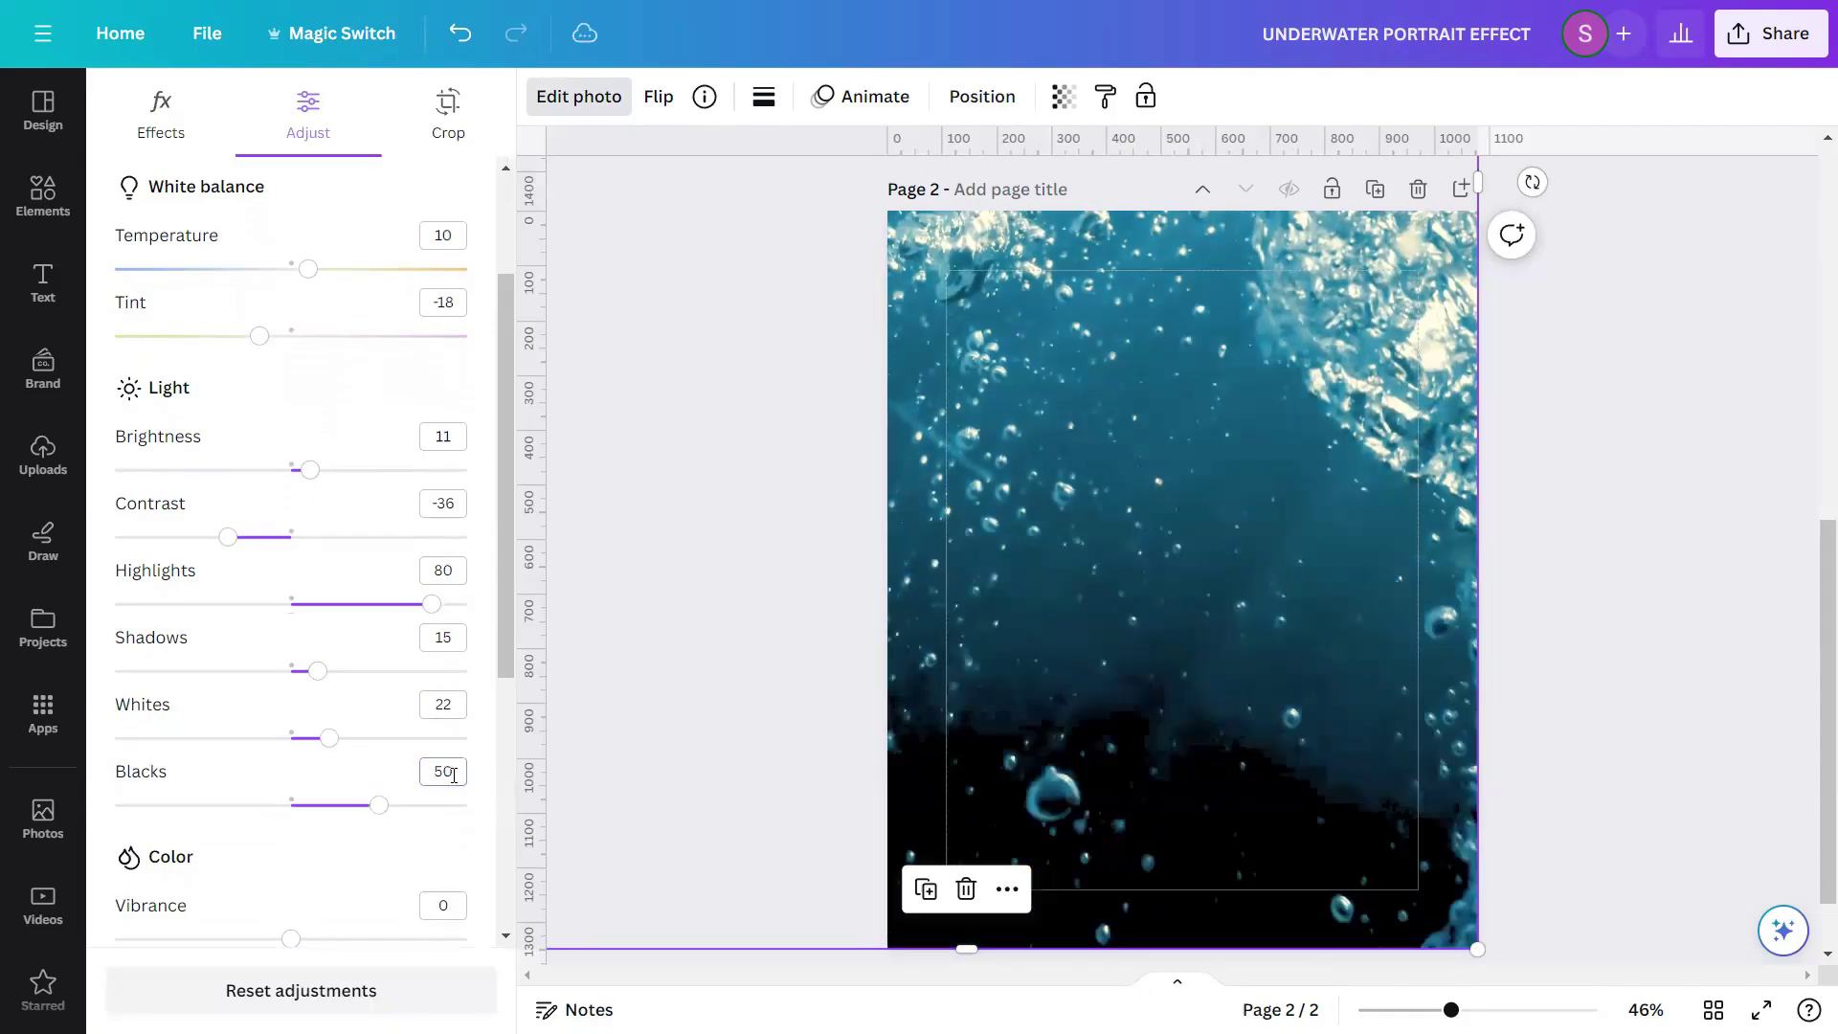
drag(510, 671, 504, 856)
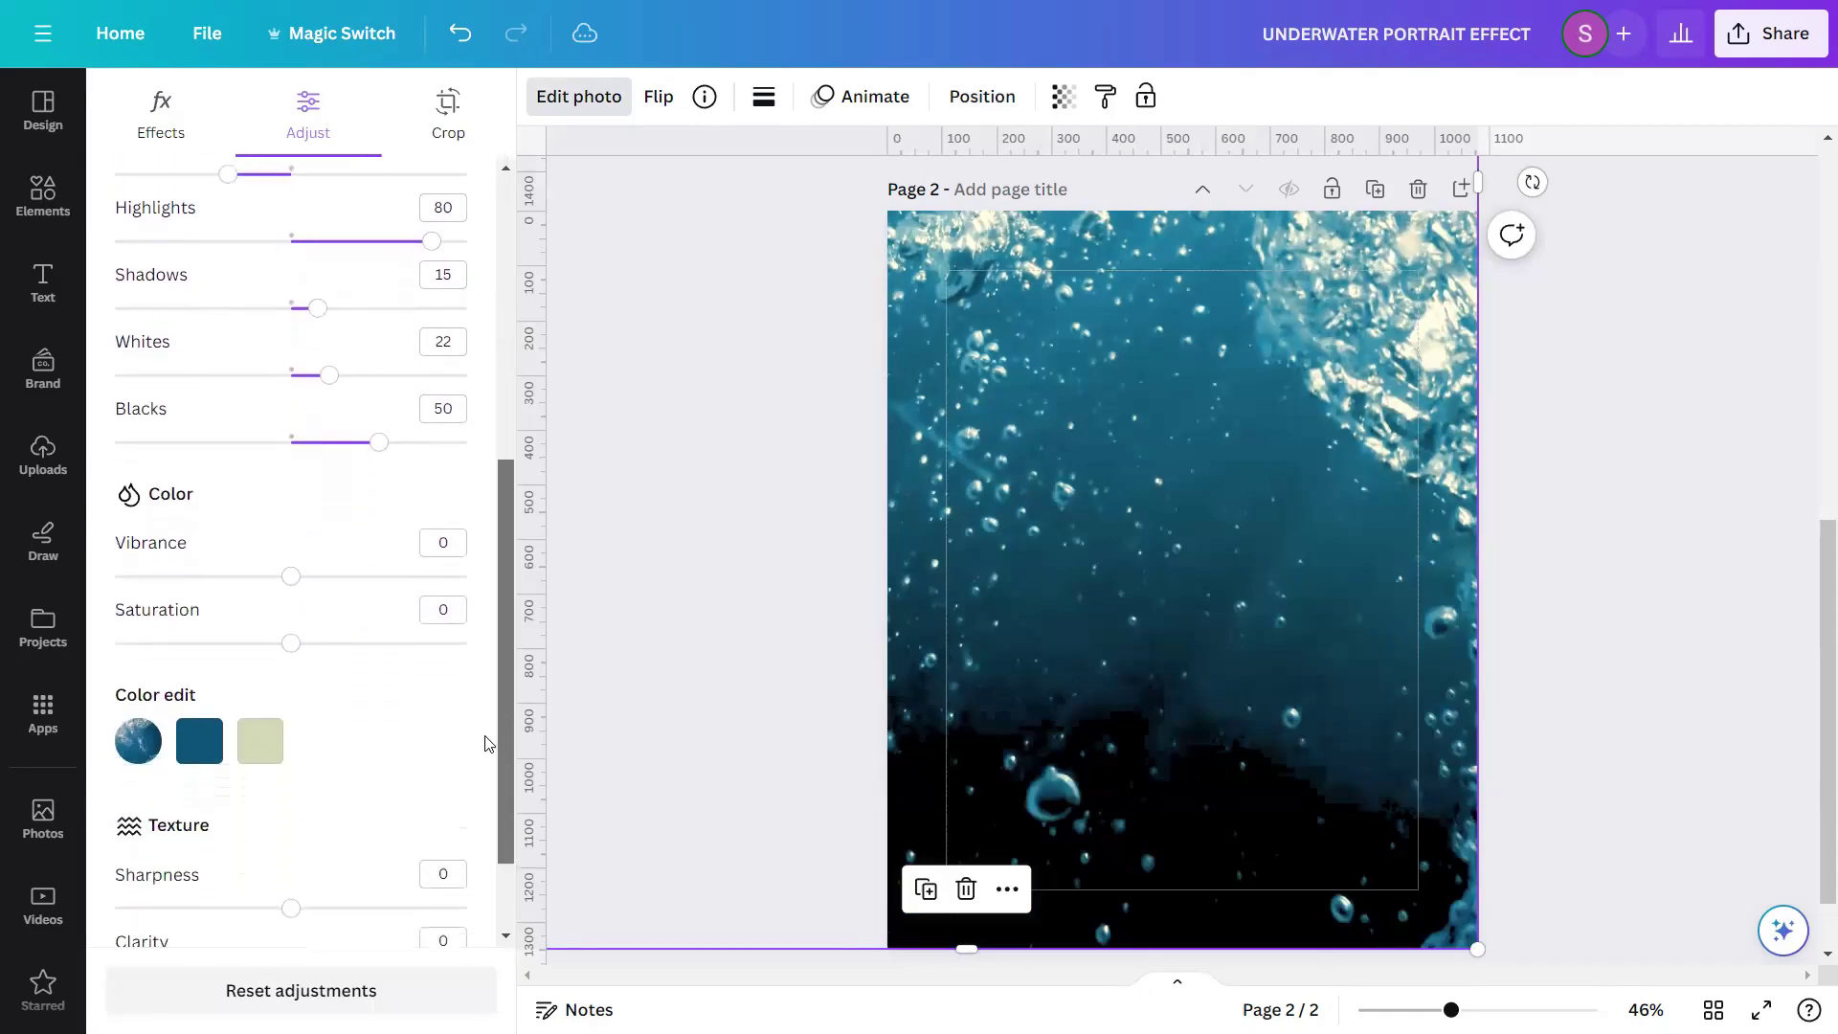
- Set the bubbles photo's vibrance, saturation and vignette each to 100
click(446, 553)
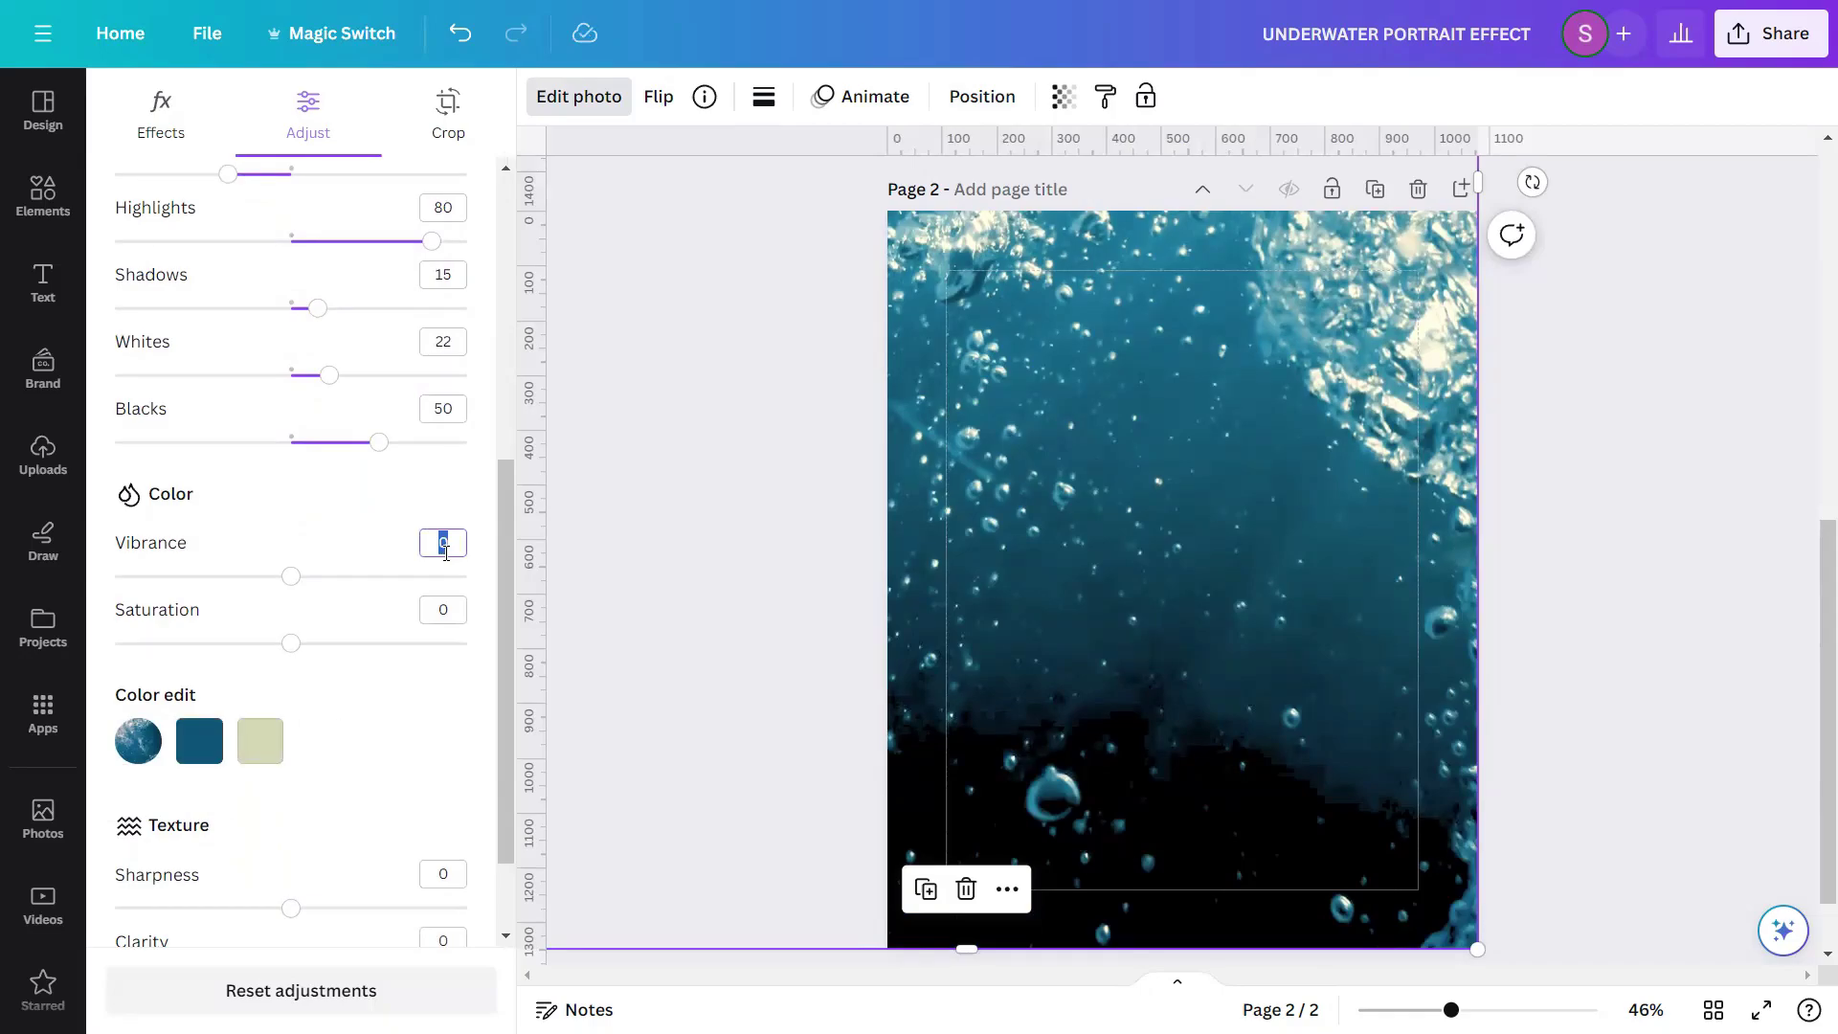
text(100)
key(Return)
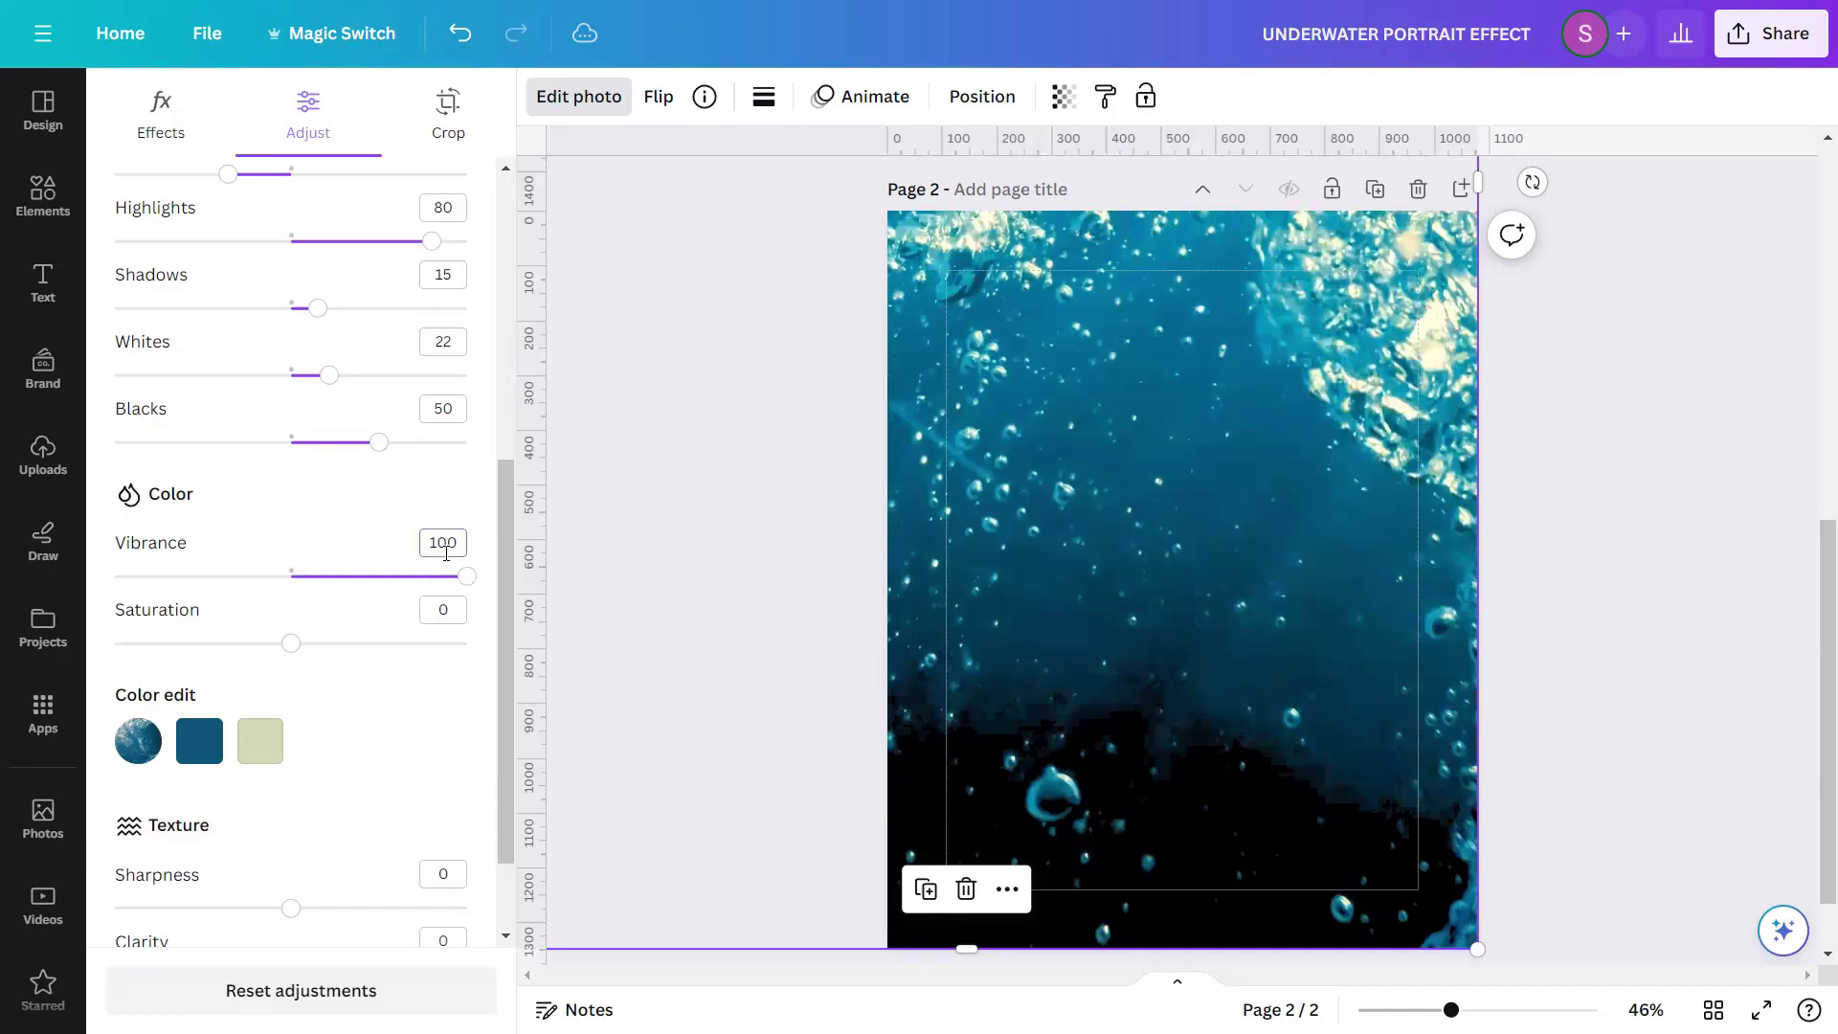
click(446, 610)
text(100)
key(Return)
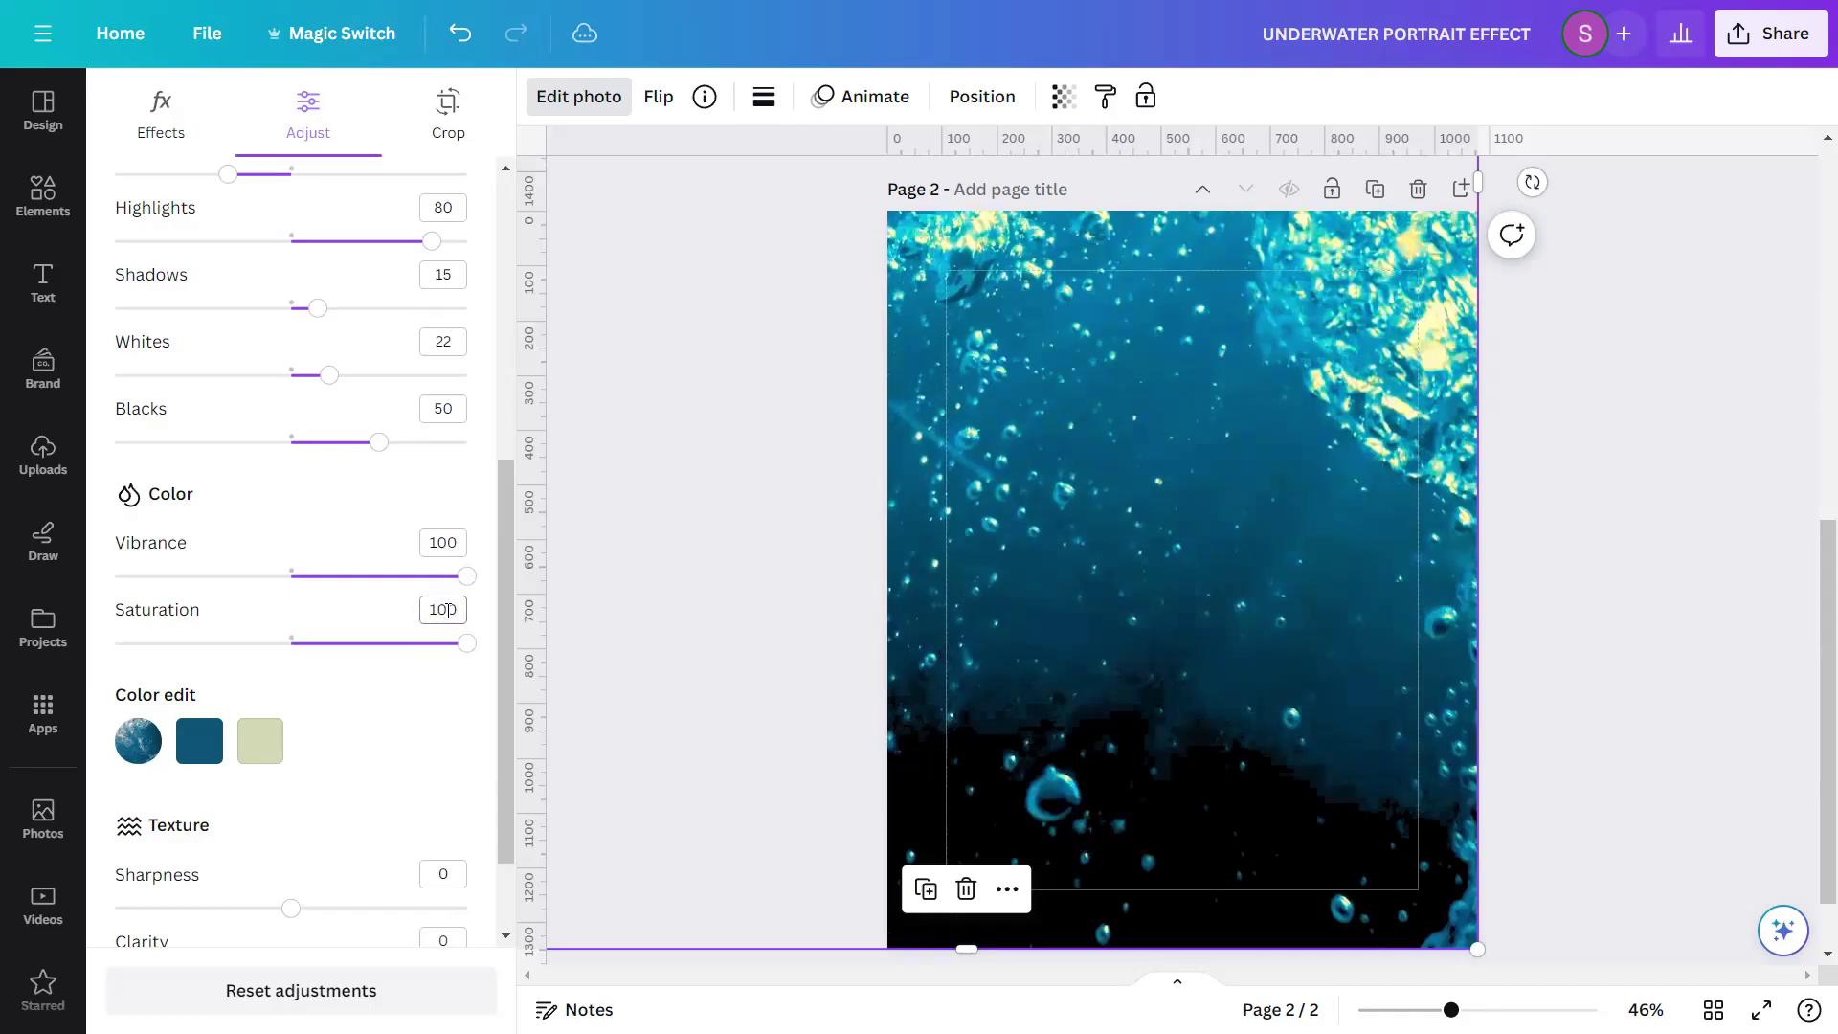
scroll(507, 661, down, 2)
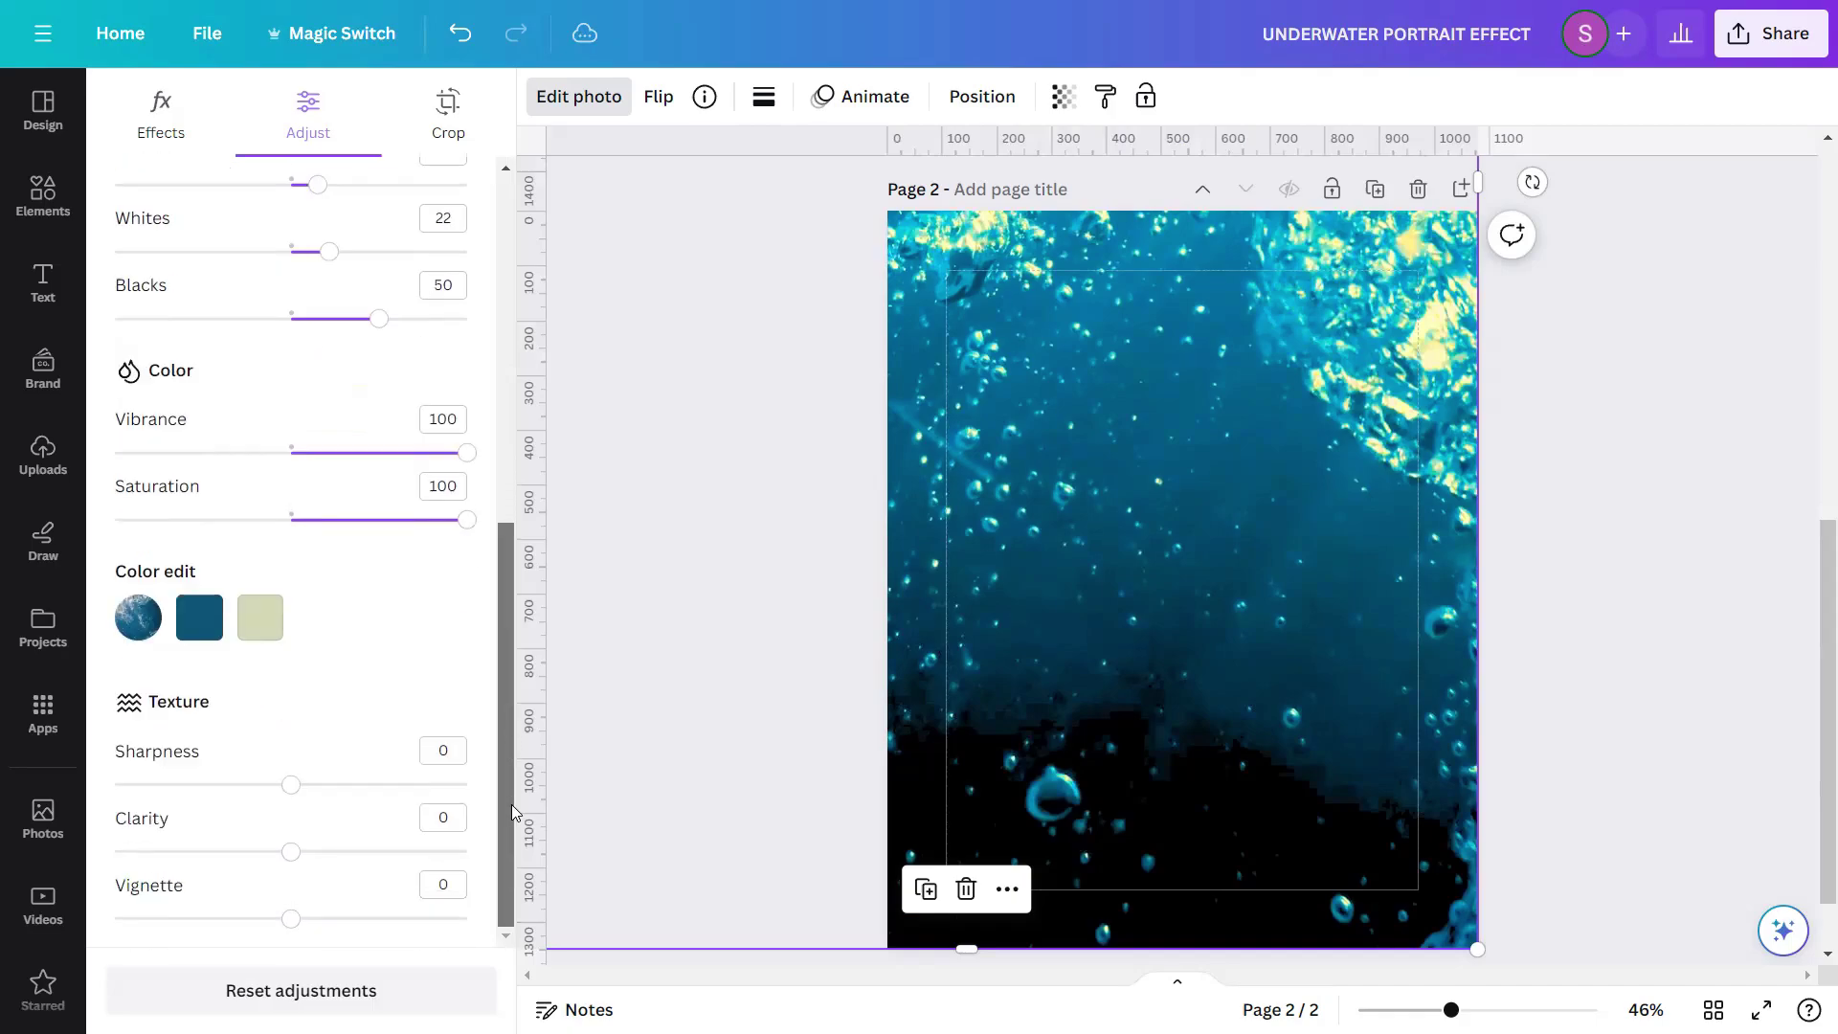
click(448, 883)
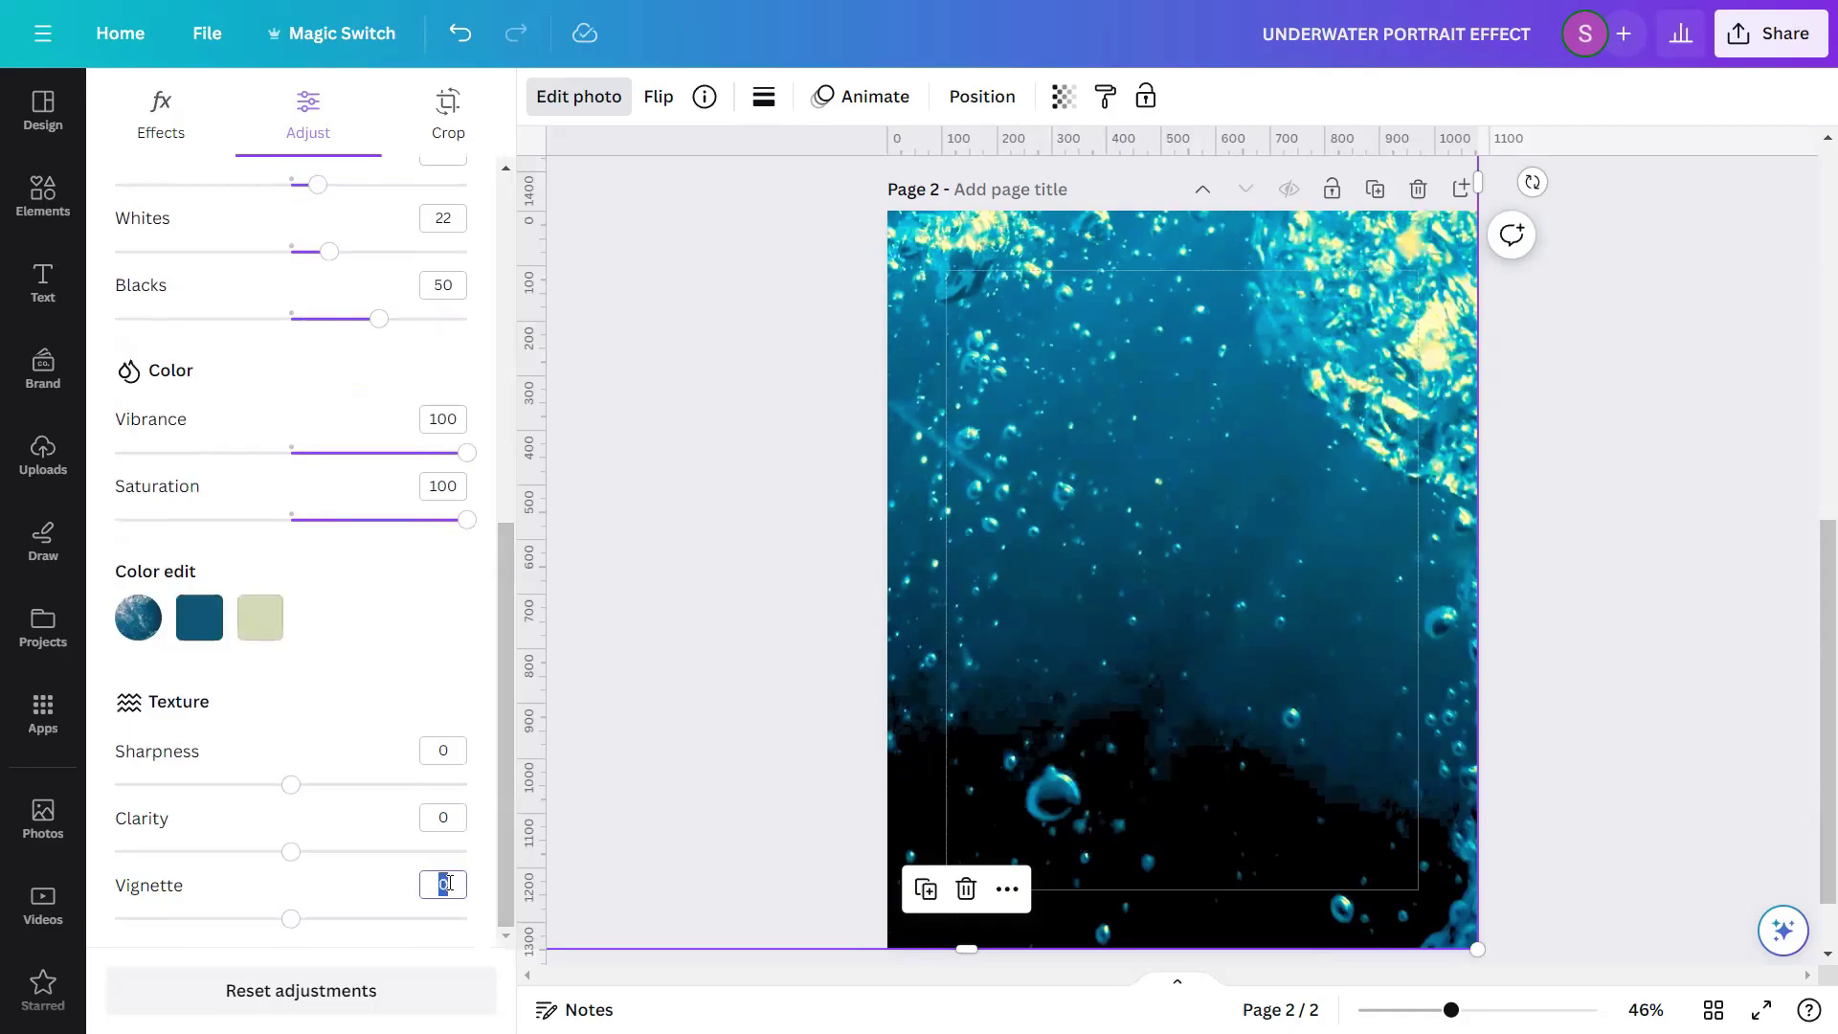
text(100)
key(Return)
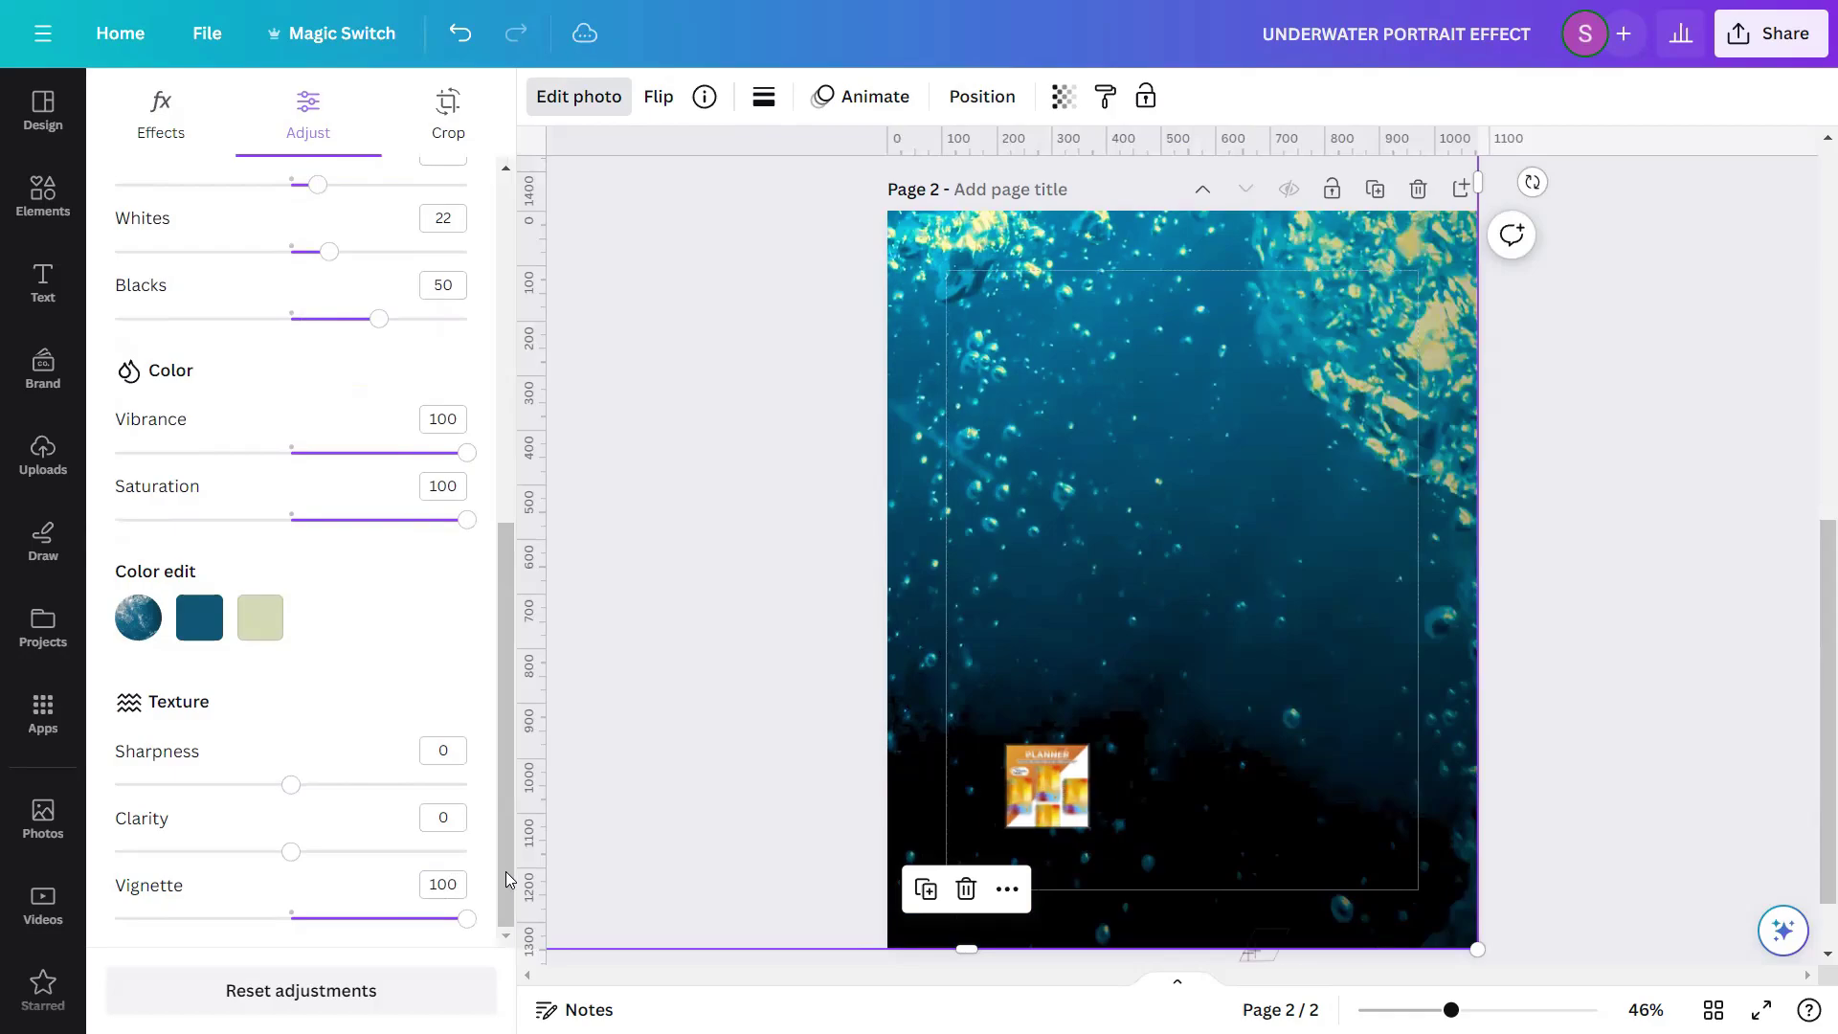
drag(505, 871, 495, 496)
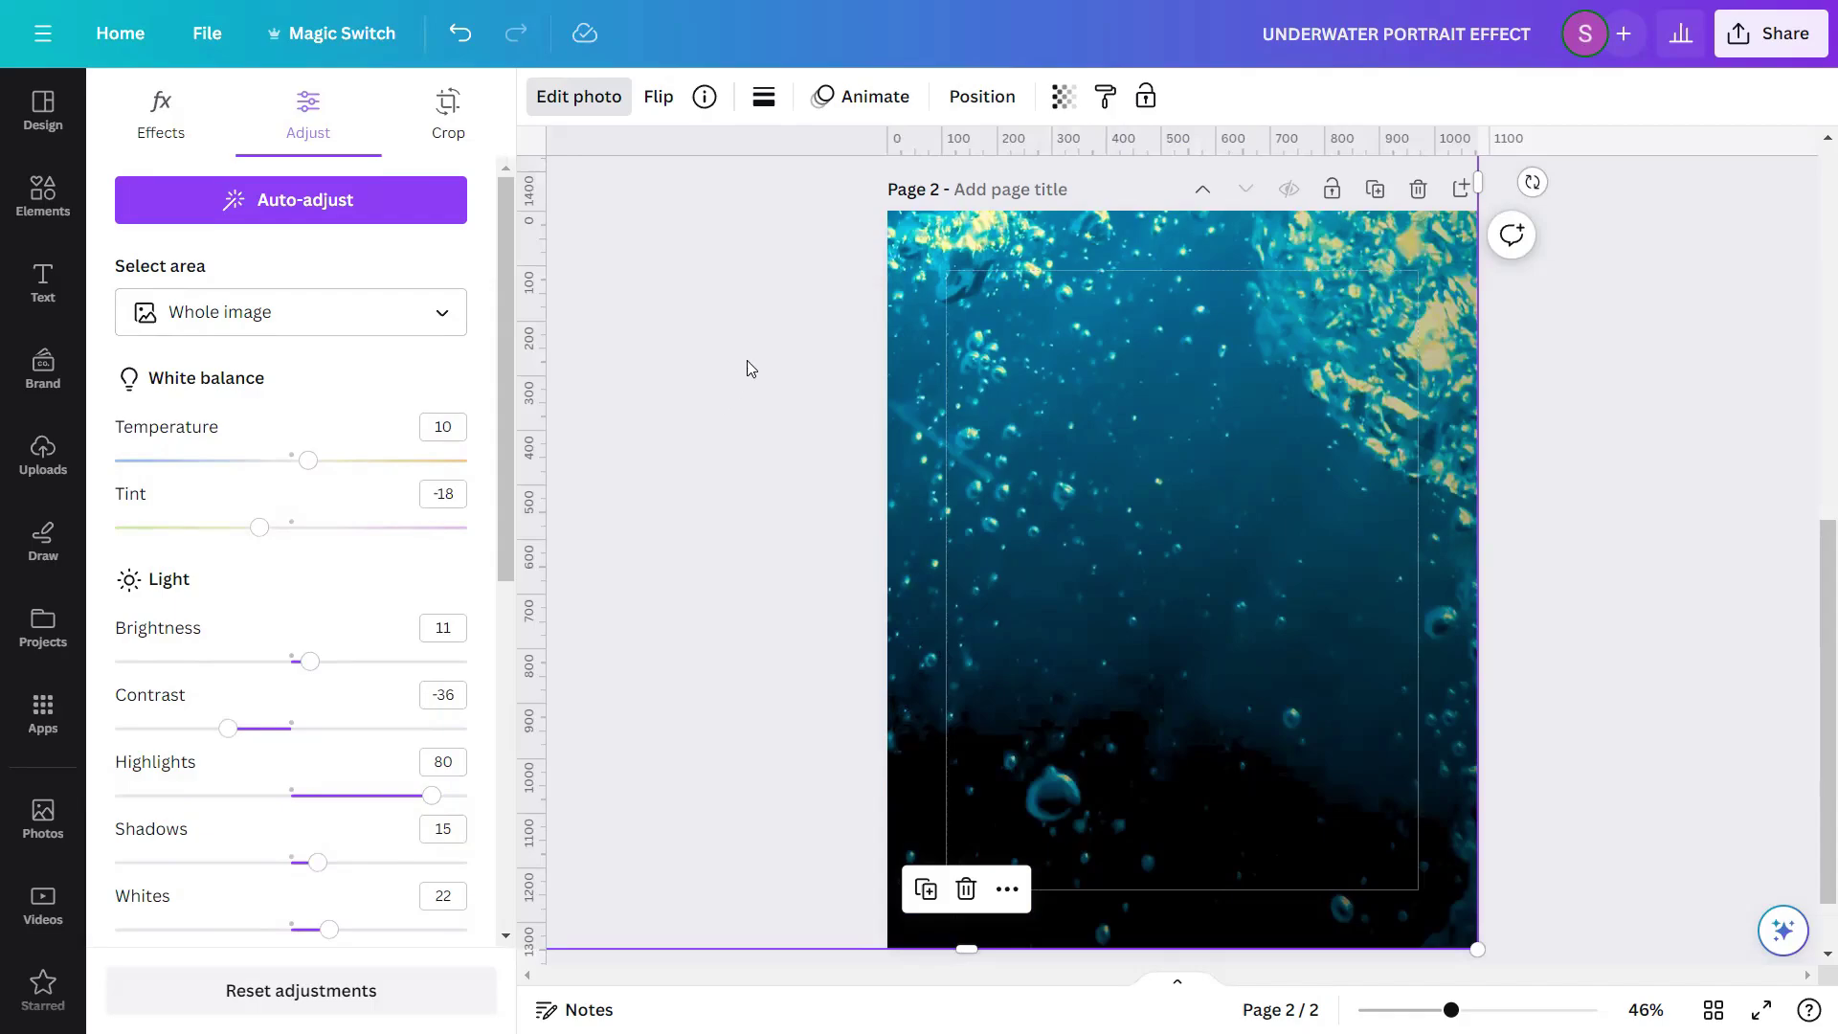
- Set the bubbles photo's transparency to 45, then lock the photo in place
click(1062, 97)
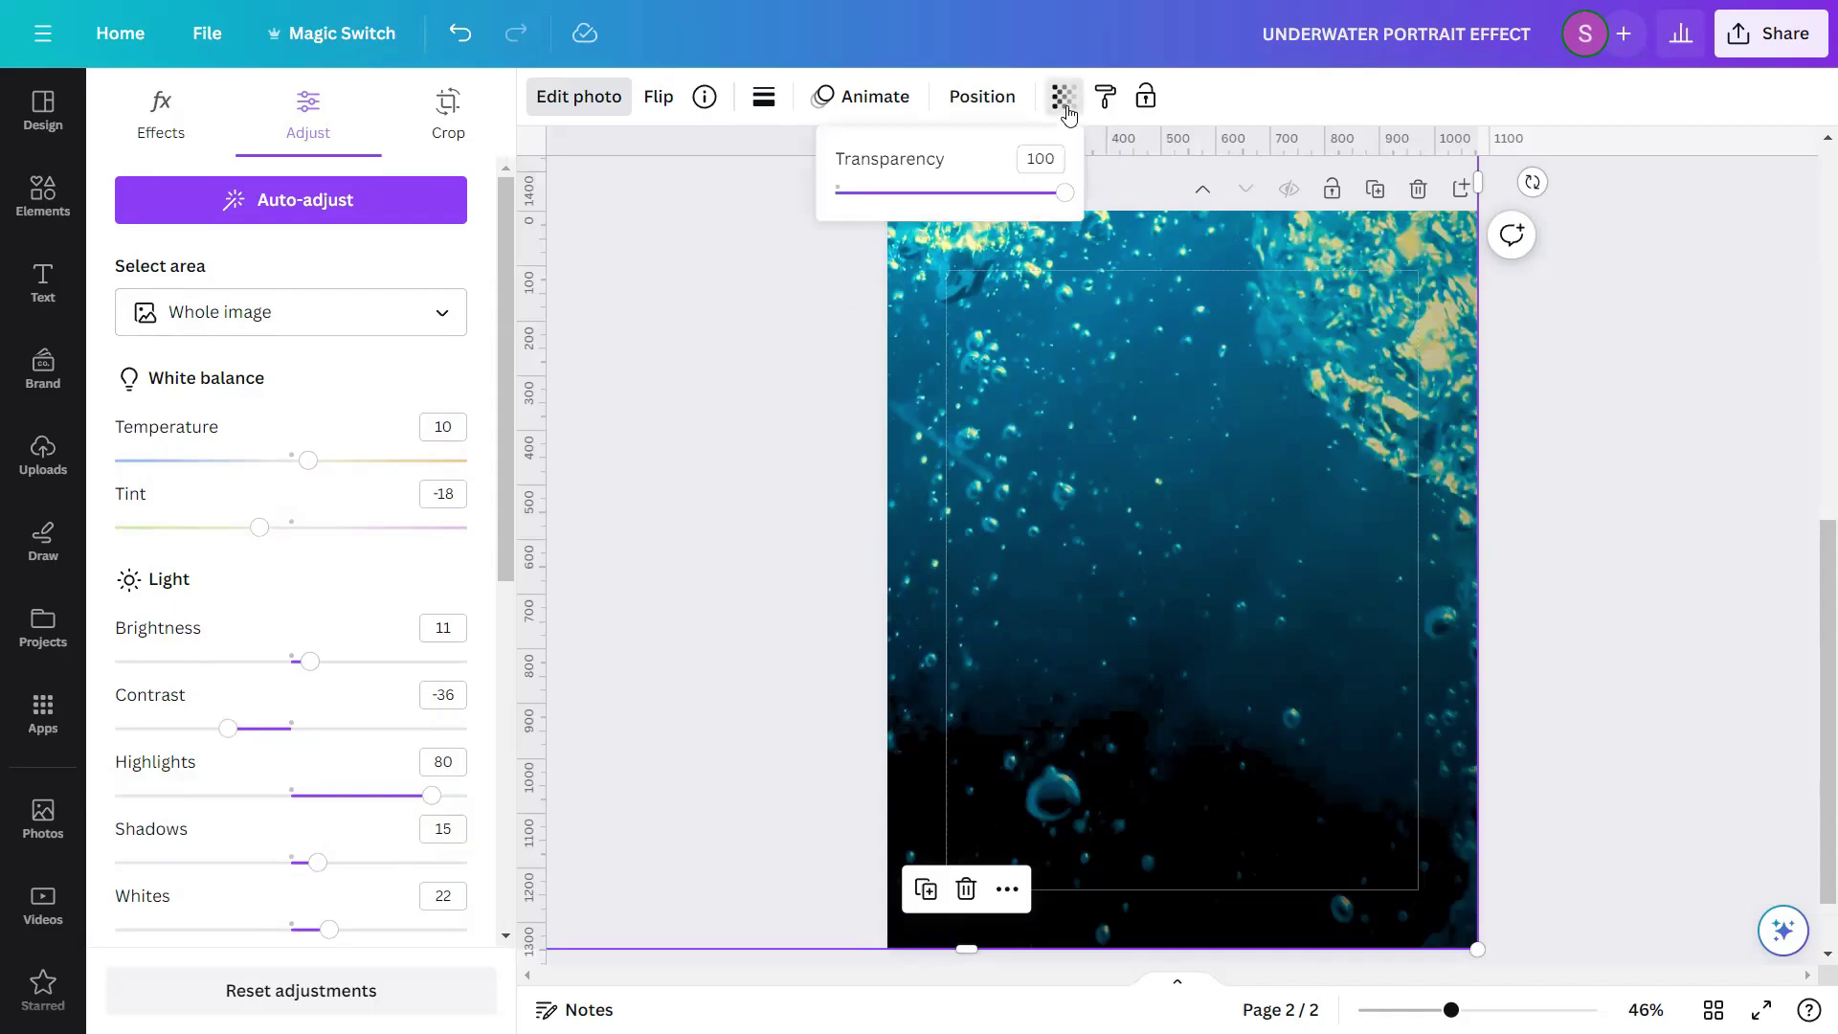
click(1041, 163)
text(45)
key(Return)
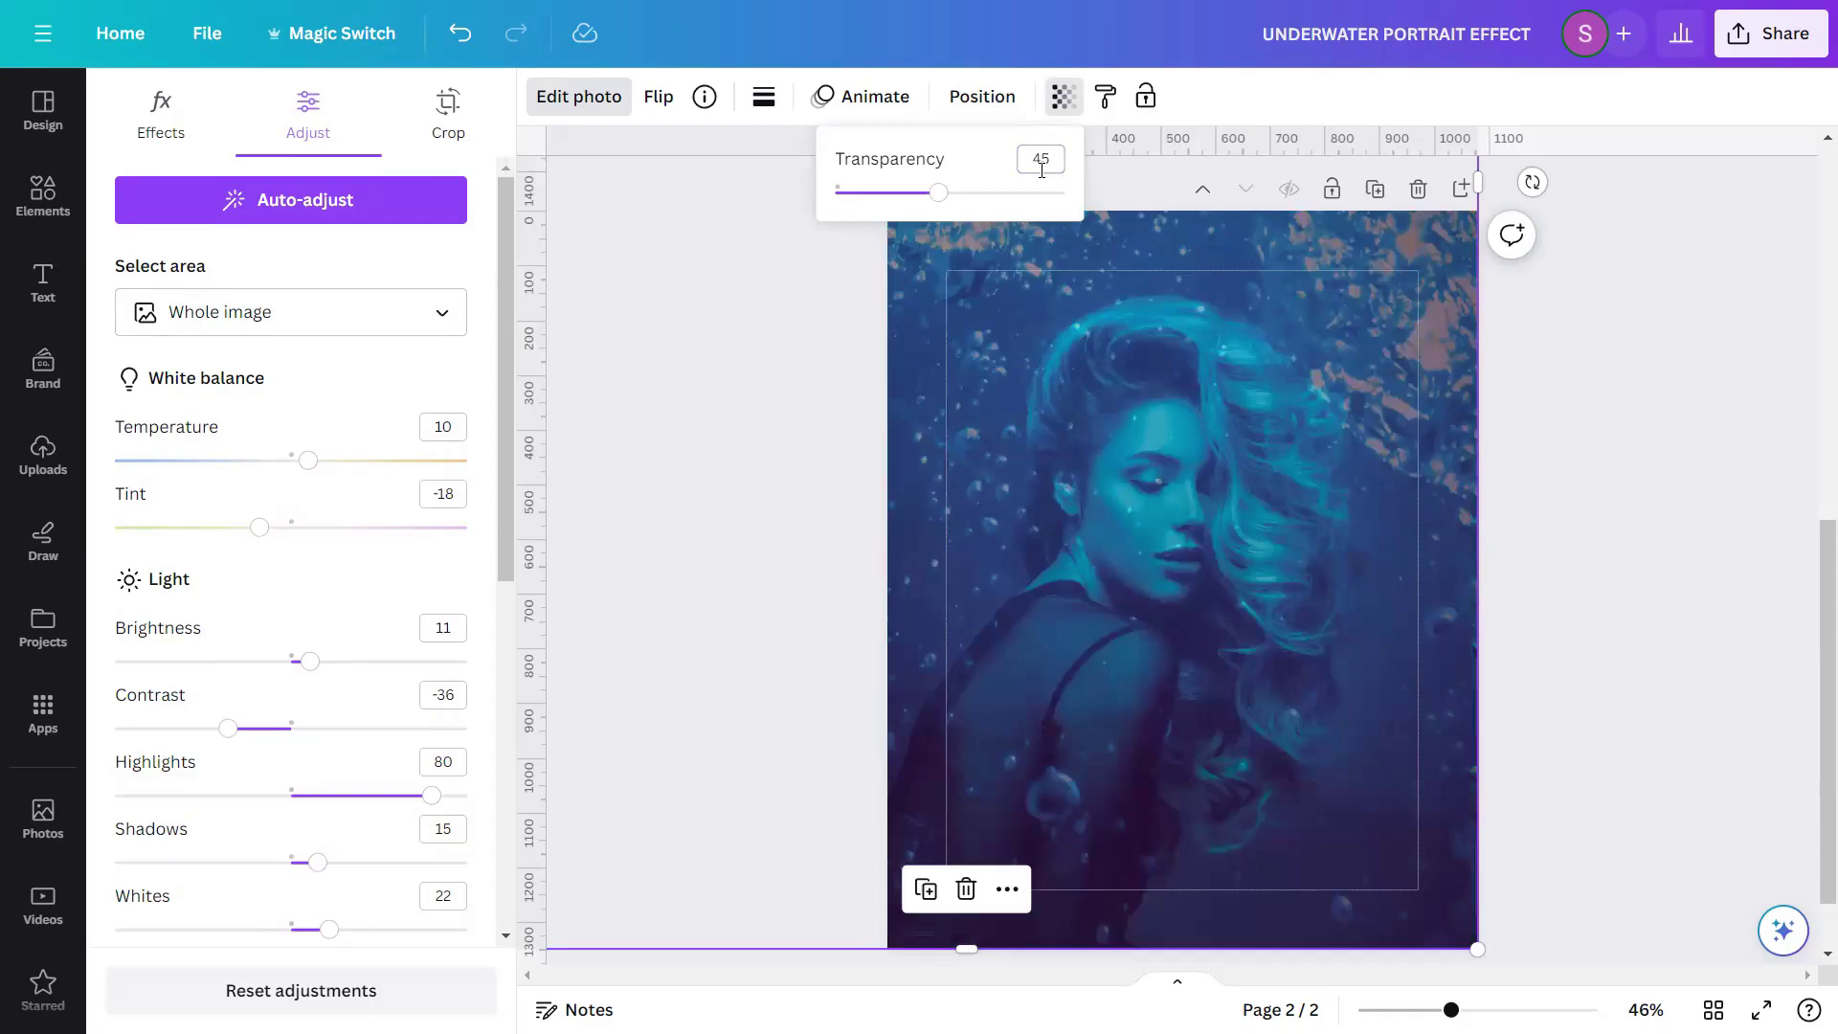
click(1146, 97)
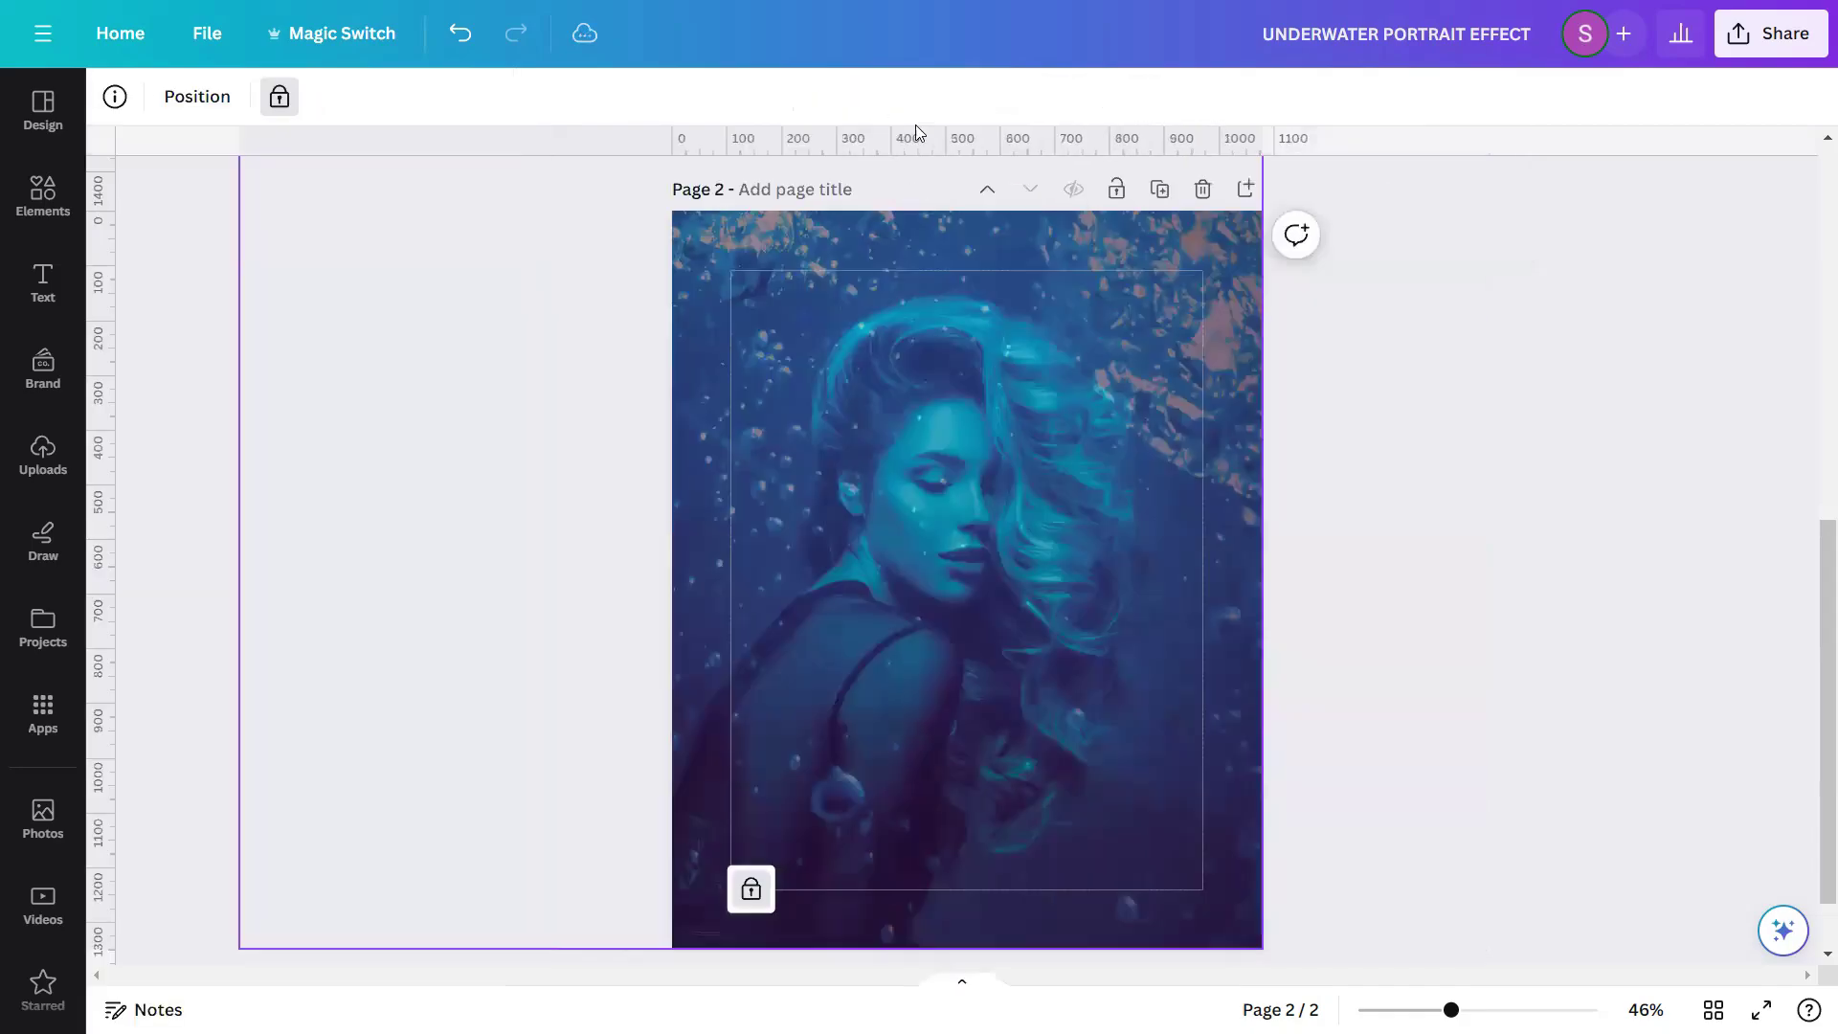
click(870, 97)
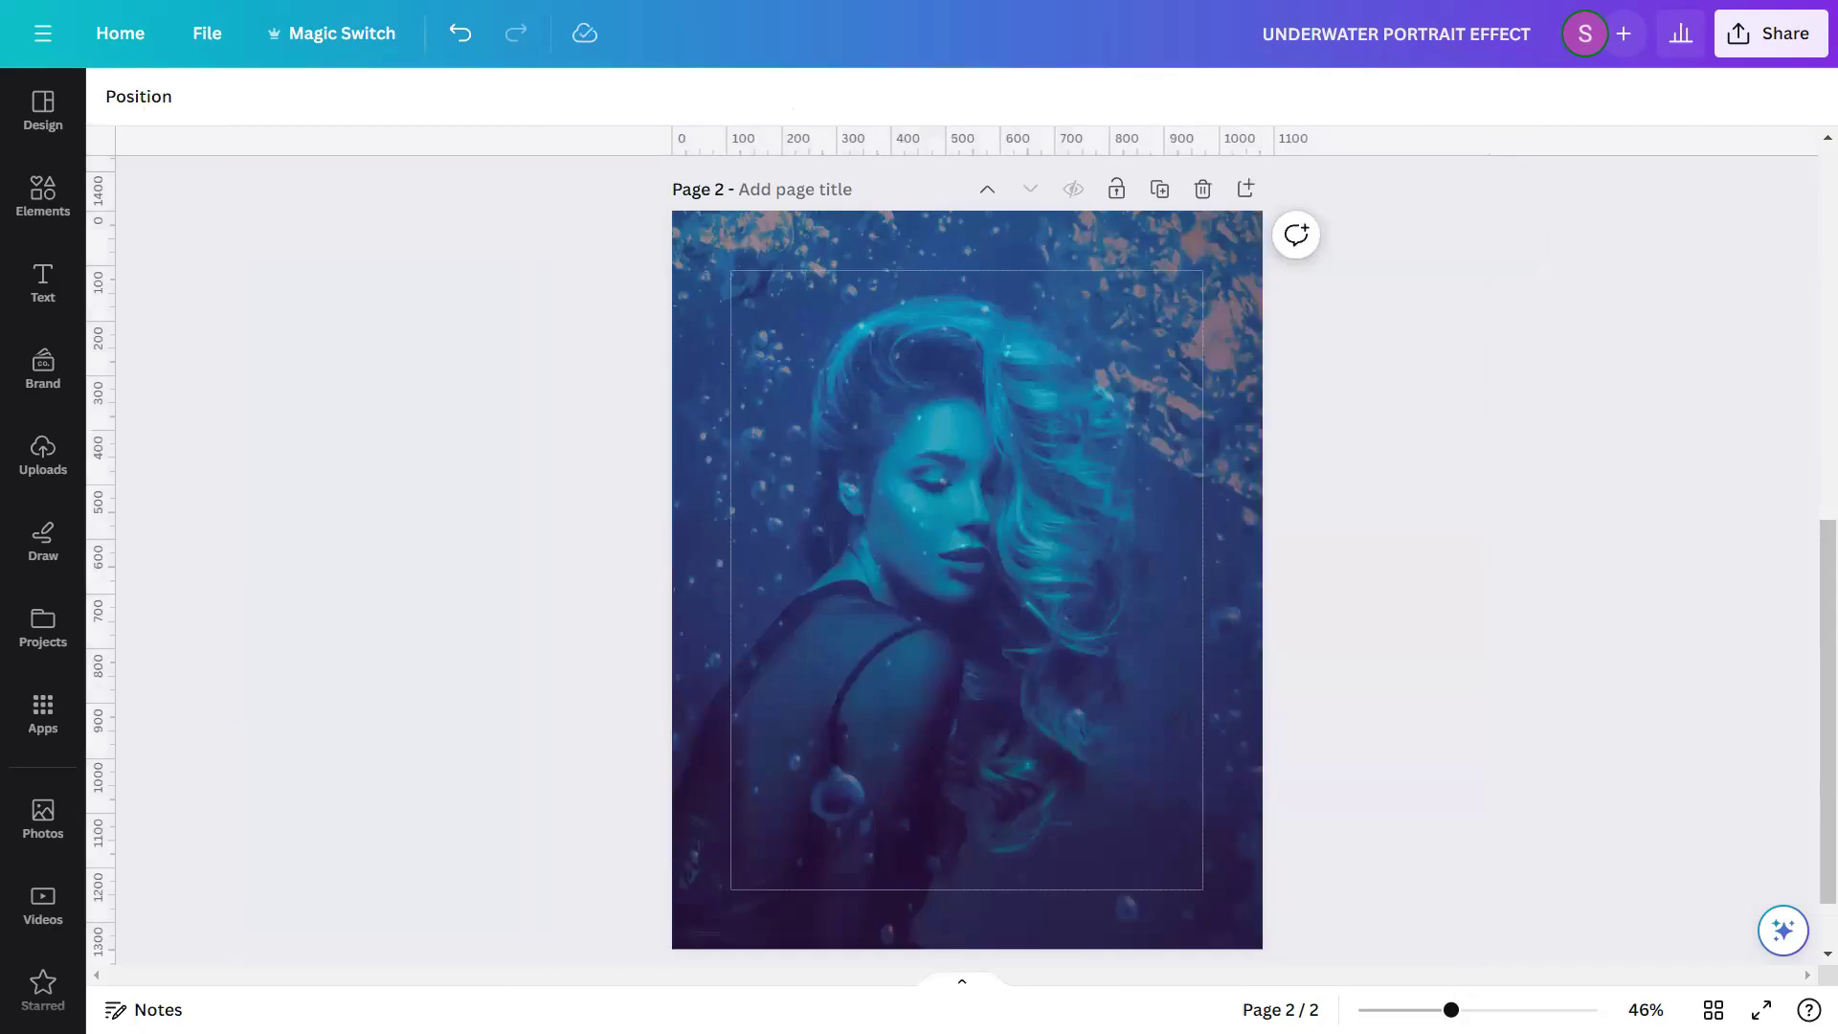
- Zoom in to inspect the underwater portrait, zoom back out, and present page 2 full screen
drag(1452, 1010, 1490, 1010)
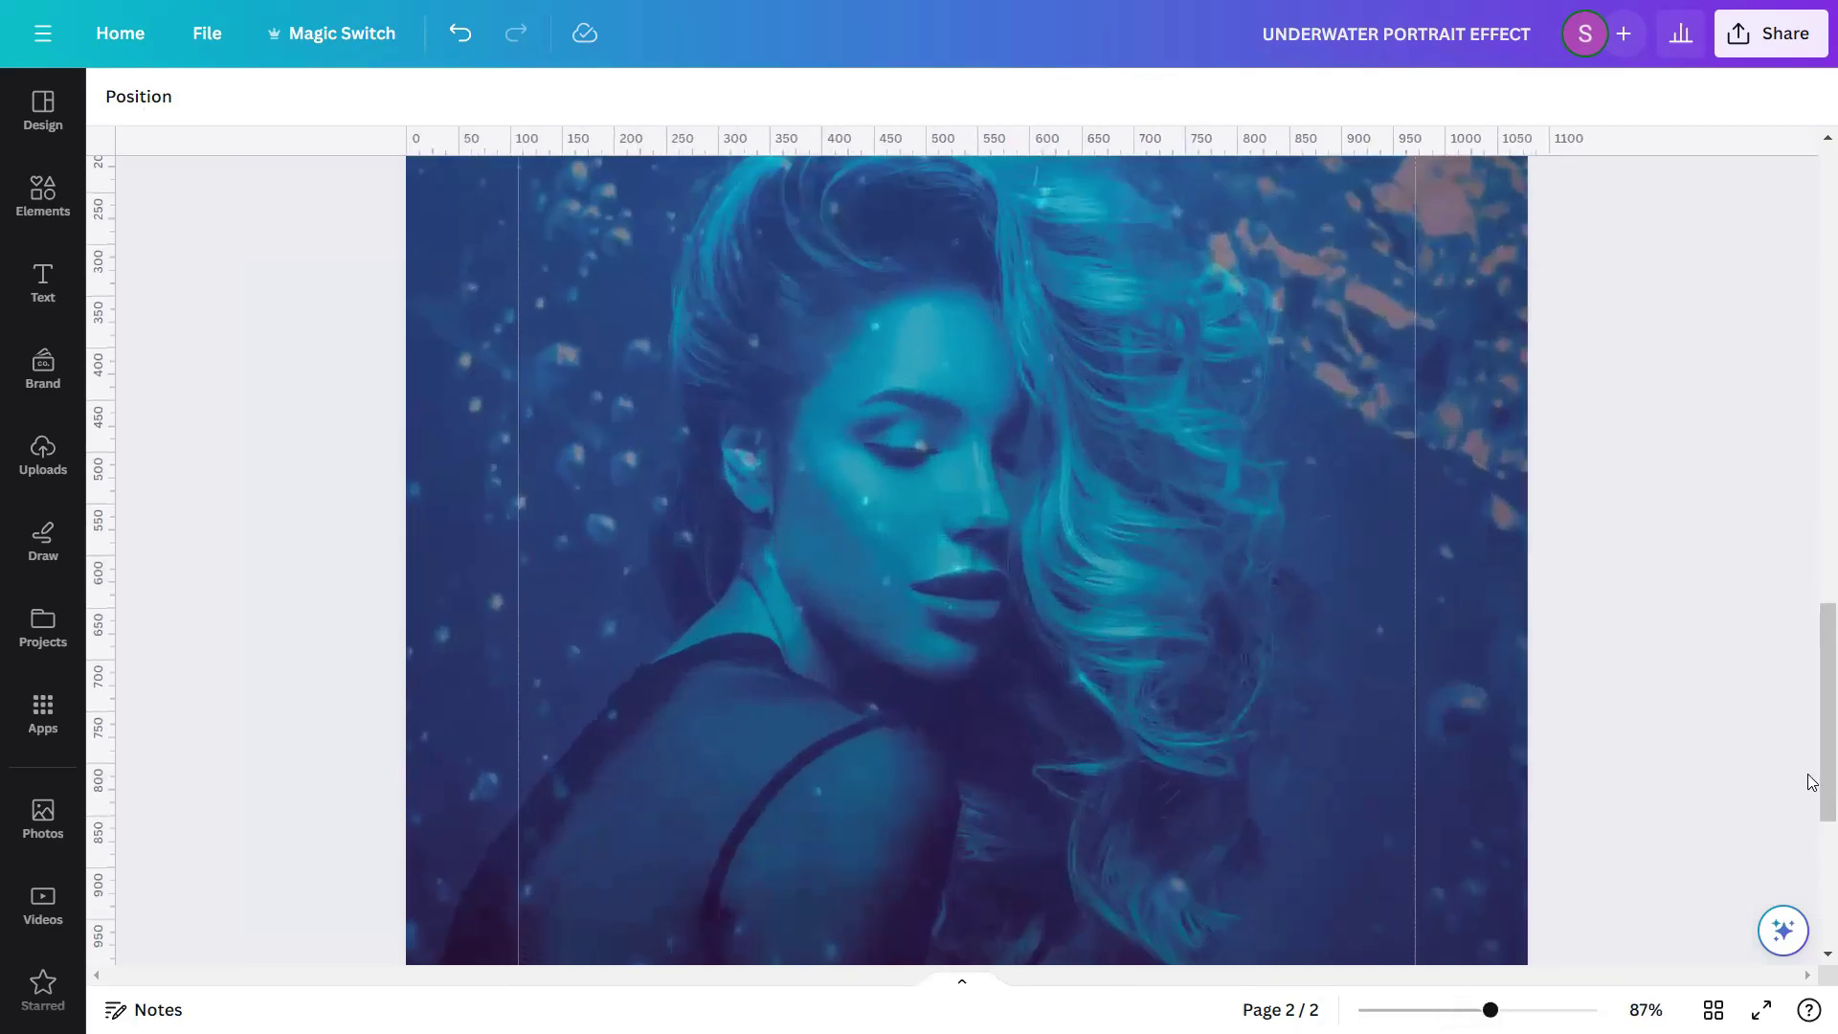
mouse_move(1810, 771)
mouse_down()
mouse_move(1808, 702)
mouse_move(1813, 886)
mouse_move(1808, 753)
mouse_up()
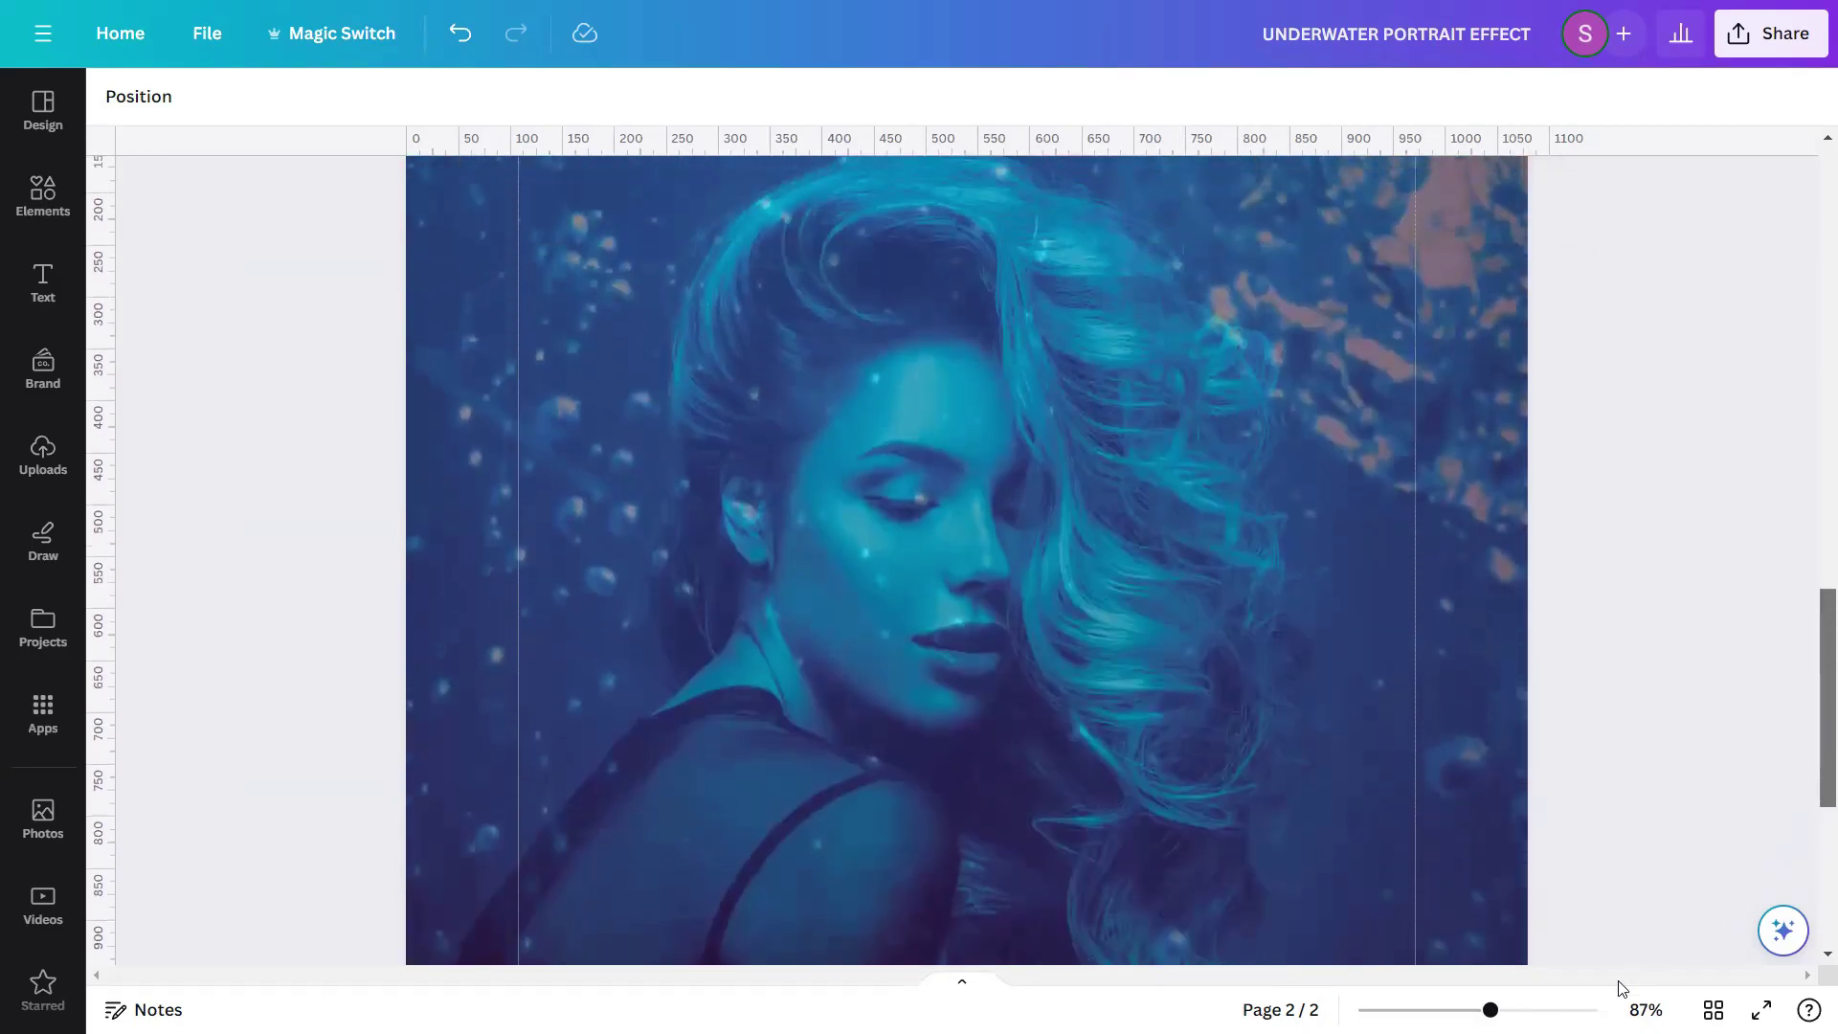
drag(1490, 1010, 1451, 1010)
scroll(1760, 812, down, 1)
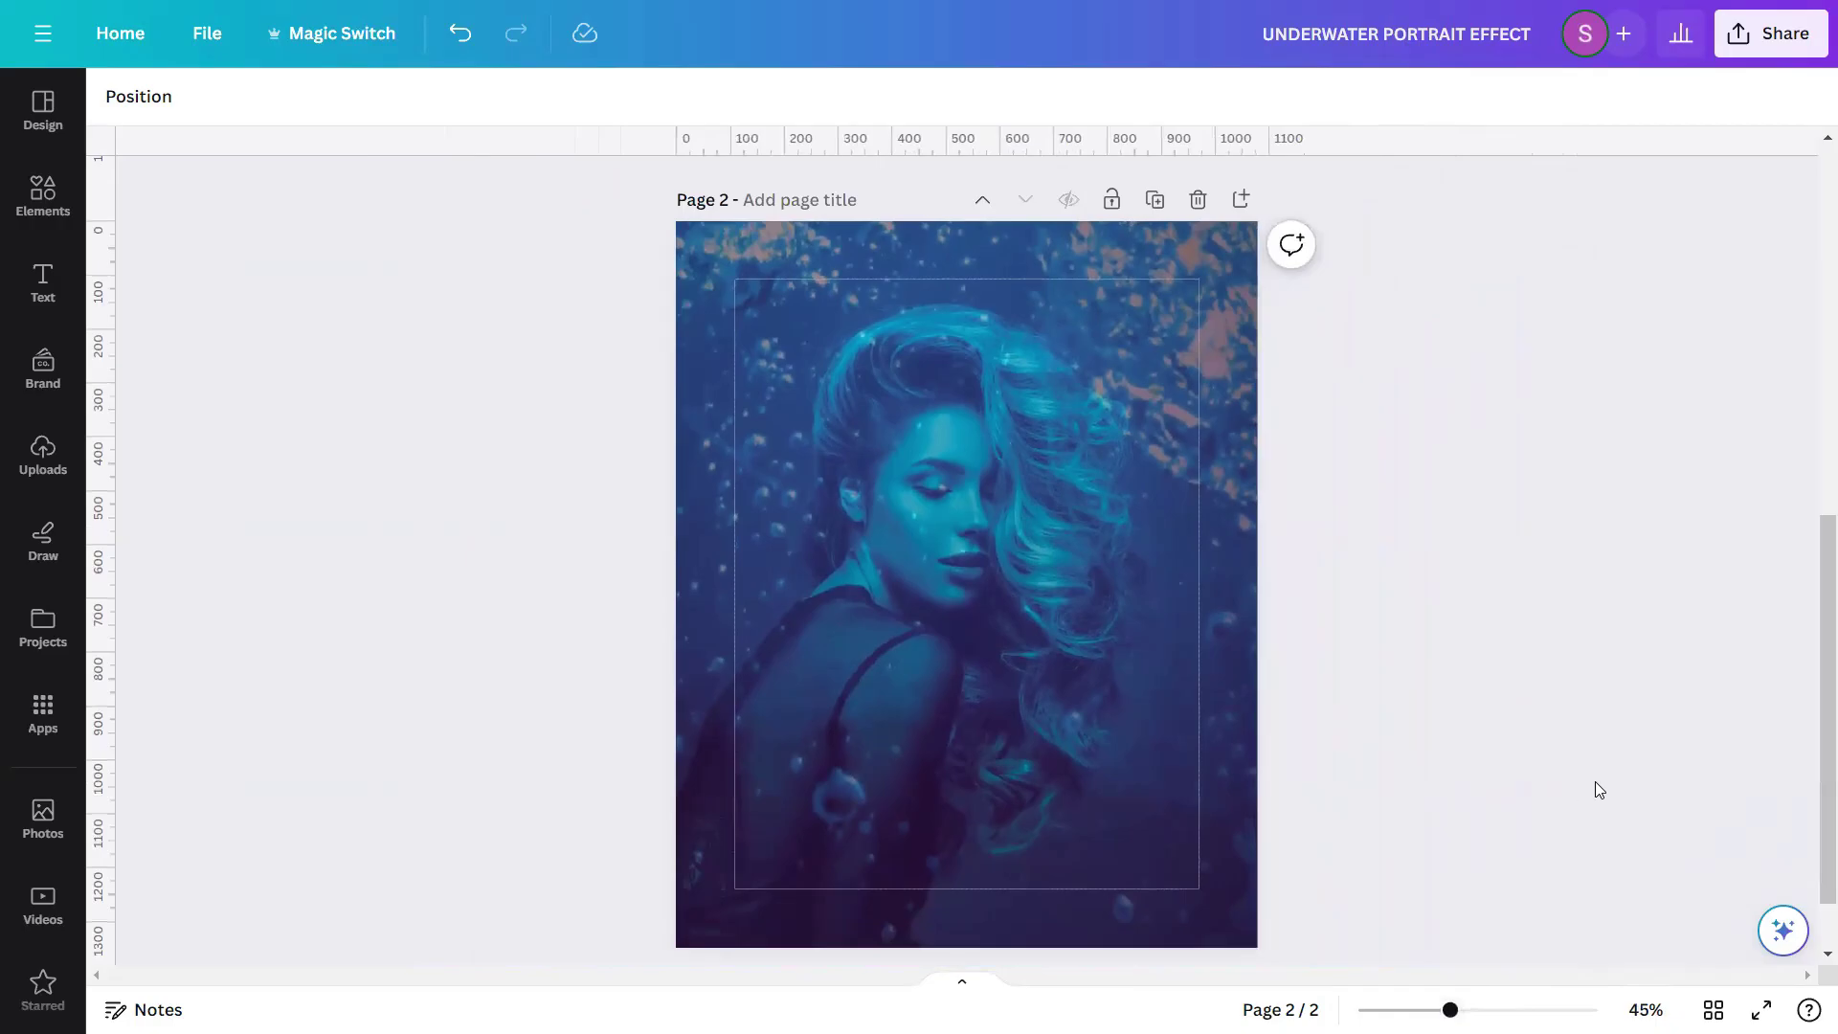
click(1762, 1010)
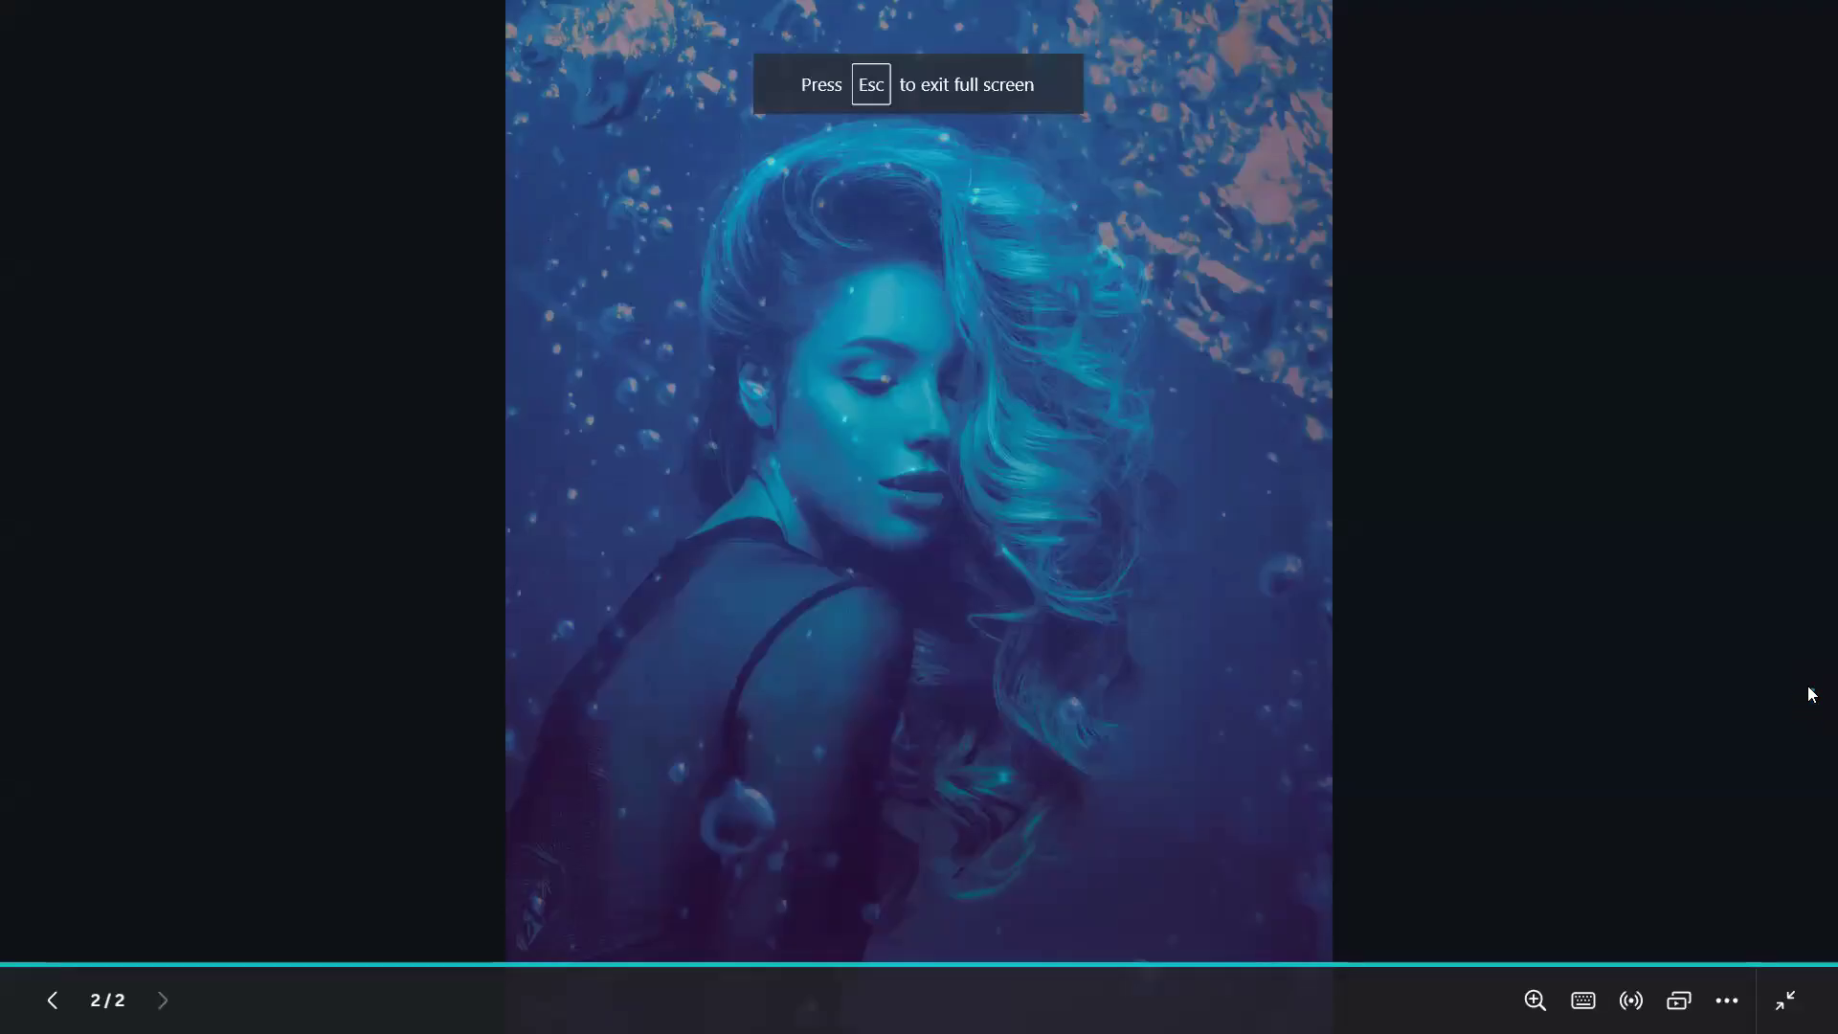